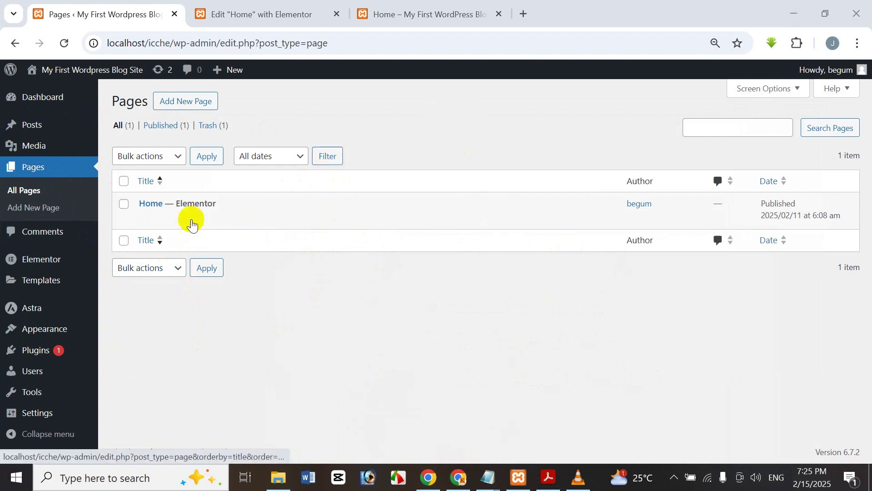
- Switch from the Pages list to the Home page open in the Elementor editor
{"action": "mouse_move", "coordinate": [202, 219]}
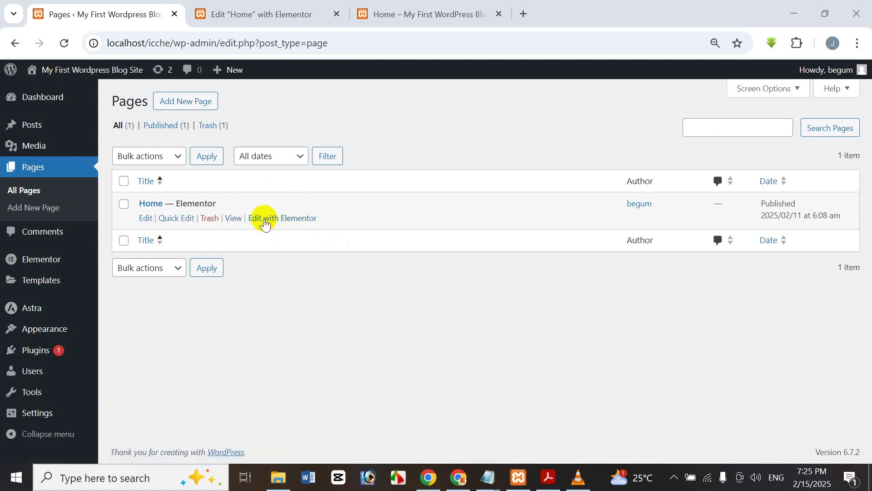
{"action": "left_click", "coordinate": [230, 14]}
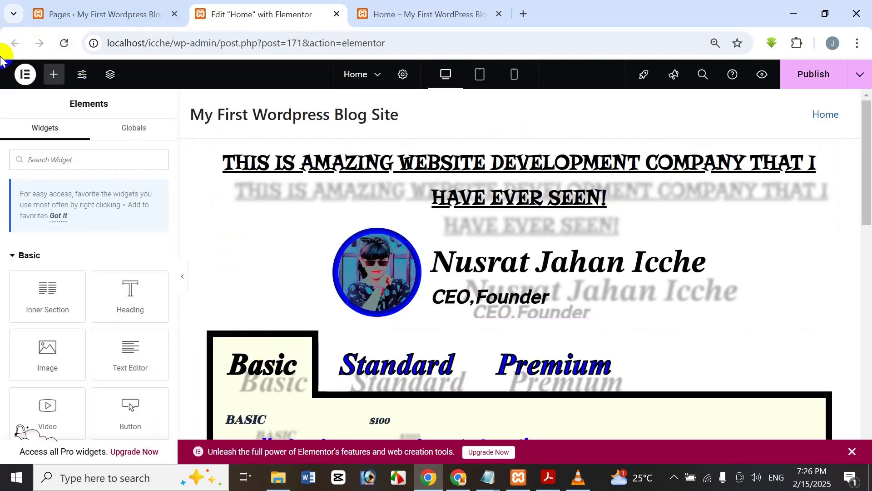
{"action": "left_click", "coordinate": [86, 4]}
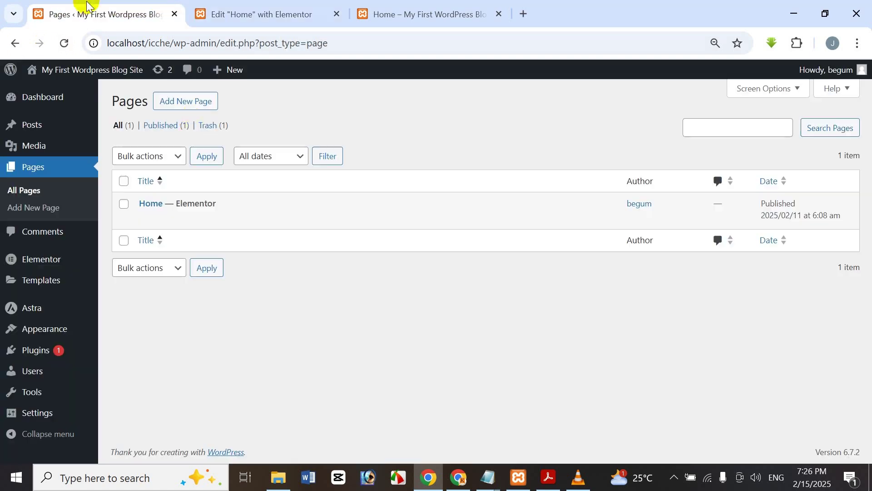
{"action": "left_click", "coordinate": [253, 6]}
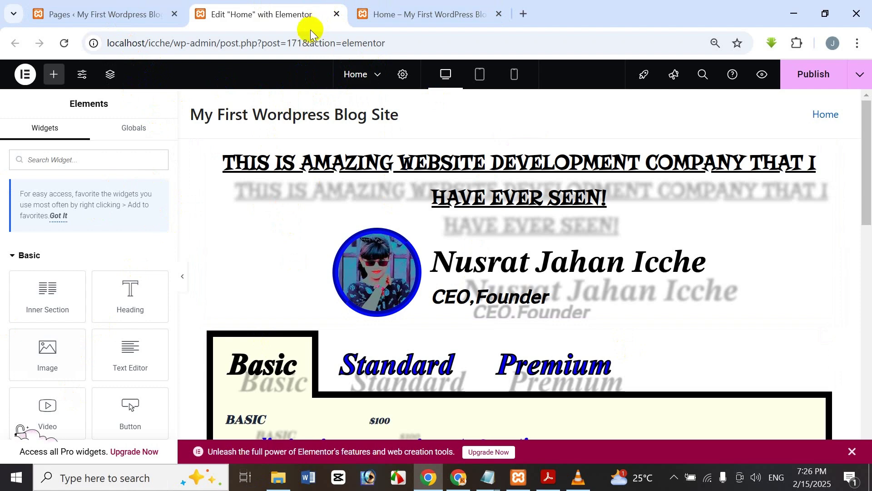
- Add a single-column section below the pricing accordion at the end of the Home page
{"action": "scroll", "coordinate": [522, 230], "scroll_direction": "down", "scroll_amount": 5}
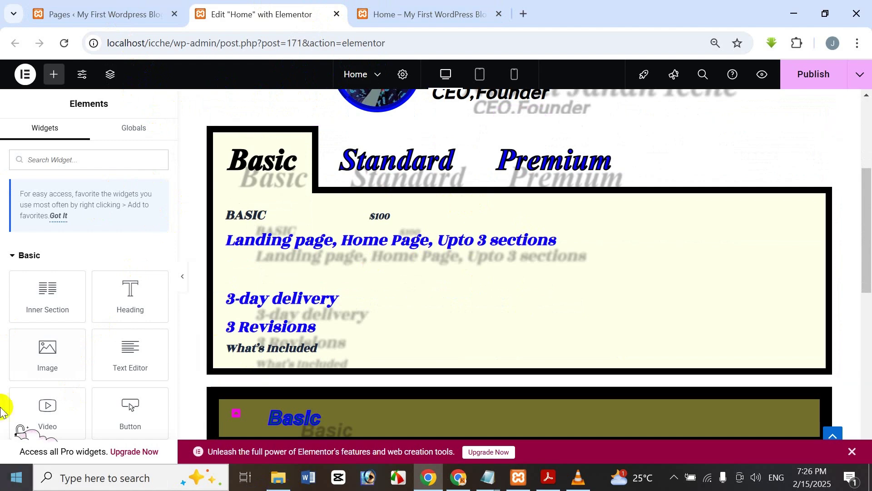
{"action": "left_click_drag", "start_coordinate": [867, 218], "coordinate": [869, 363]}
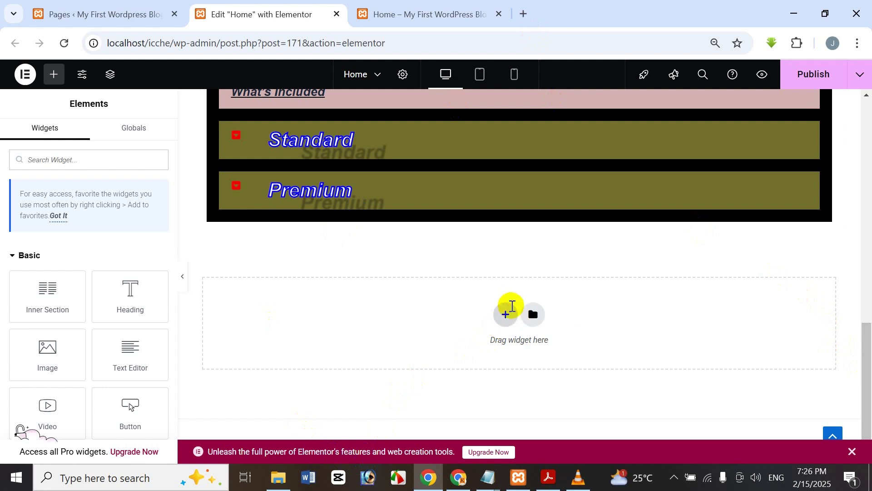
{"action": "left_click", "coordinate": [511, 312]}
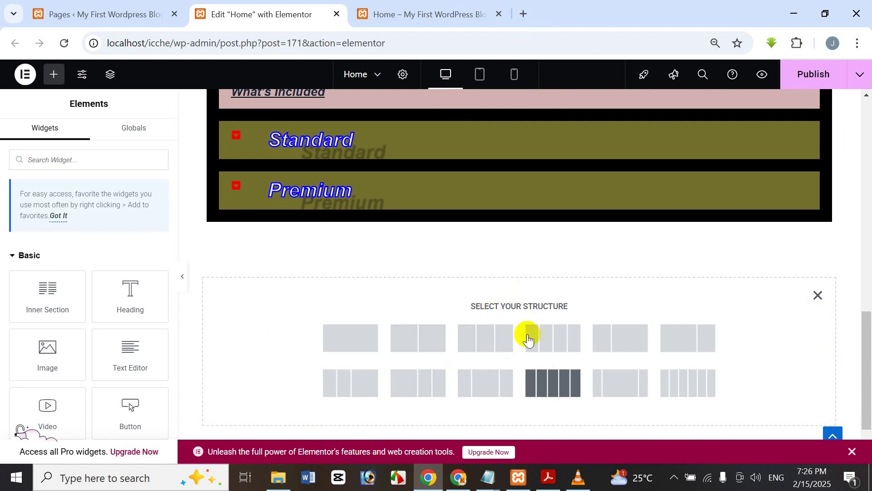
{"action": "left_click", "coordinate": [495, 343]}
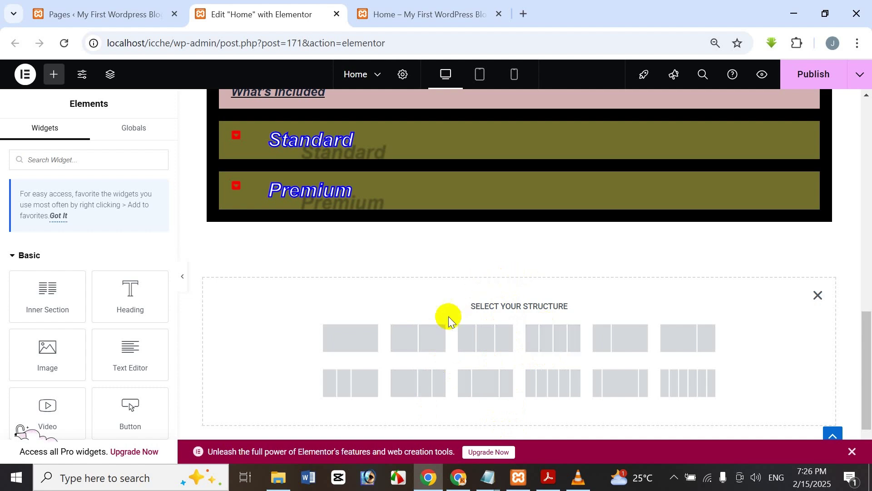
{"action": "left_click", "coordinate": [355, 339]}
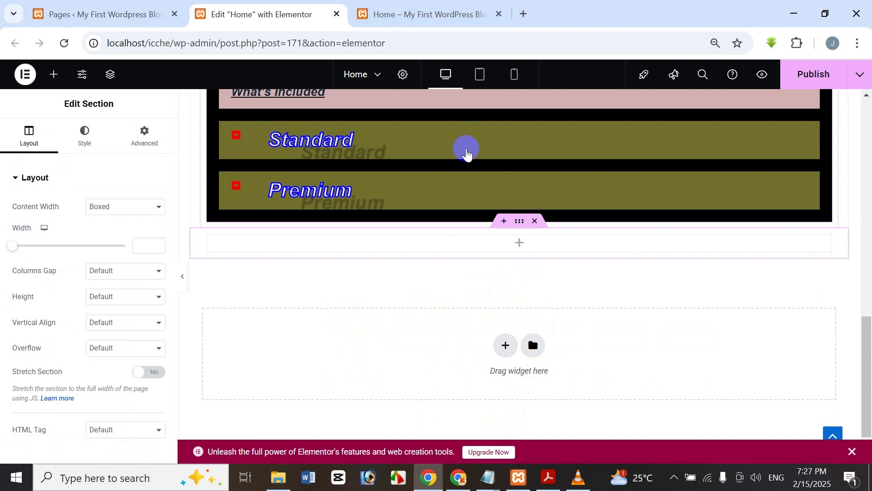
- Place a Toggle widget in the new empty section below the pricing accordion
{"action": "left_click", "coordinate": [49, 71]}
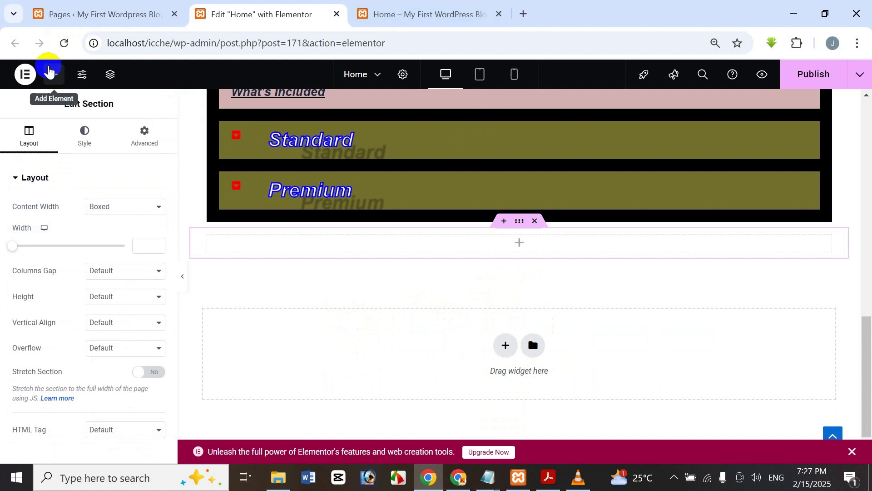
{"action": "left_click", "coordinate": [515, 244]}
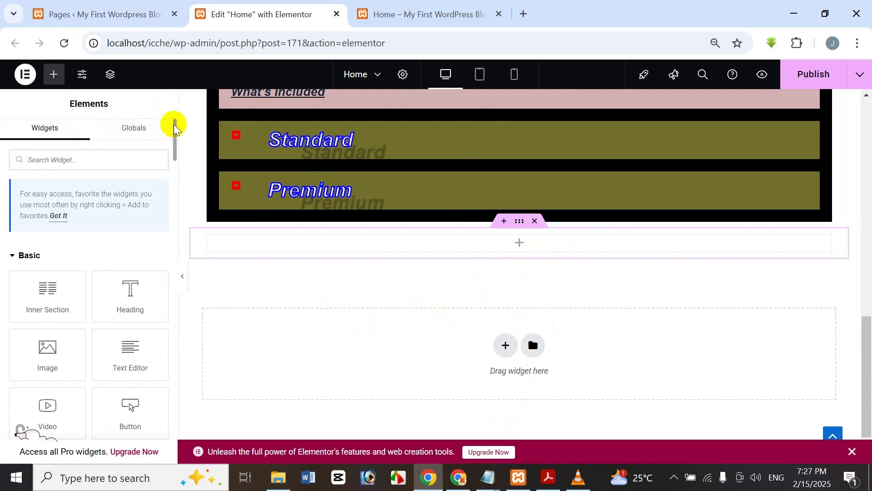
{"action": "left_click_drag", "start_coordinate": [175, 127], "coordinate": [152, 220]}
{"action": "scroll", "coordinate": [151, 220], "scroll_direction": "down", "scroll_amount": 12}
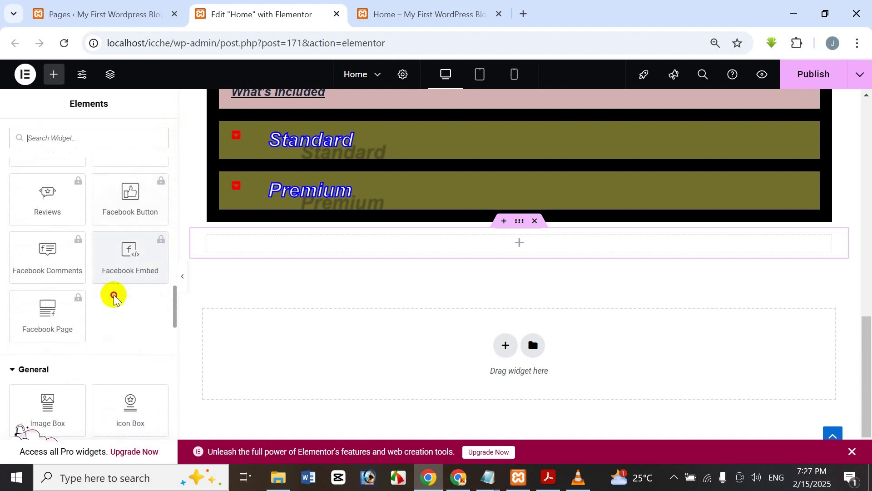
{"action": "scroll", "coordinate": [112, 304], "scroll_direction": "down", "scroll_amount": 4}
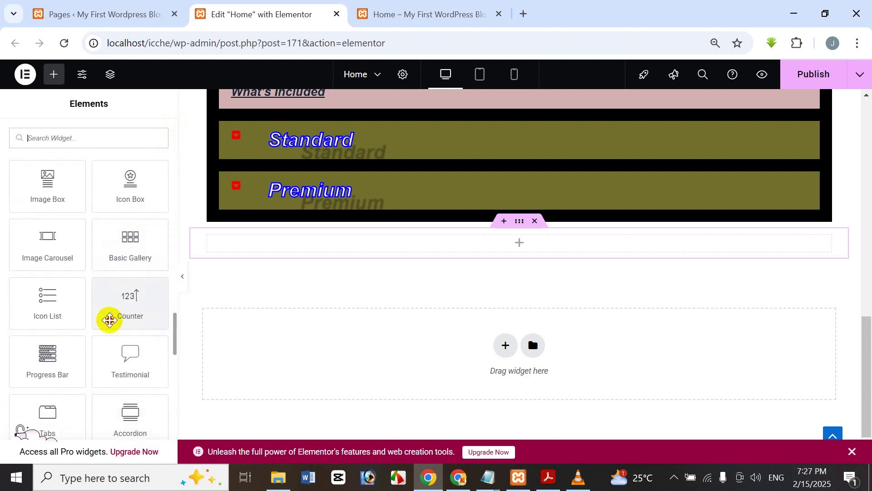
{"action": "scroll", "coordinate": [112, 327], "scroll_direction": "down", "scroll_amount": 2}
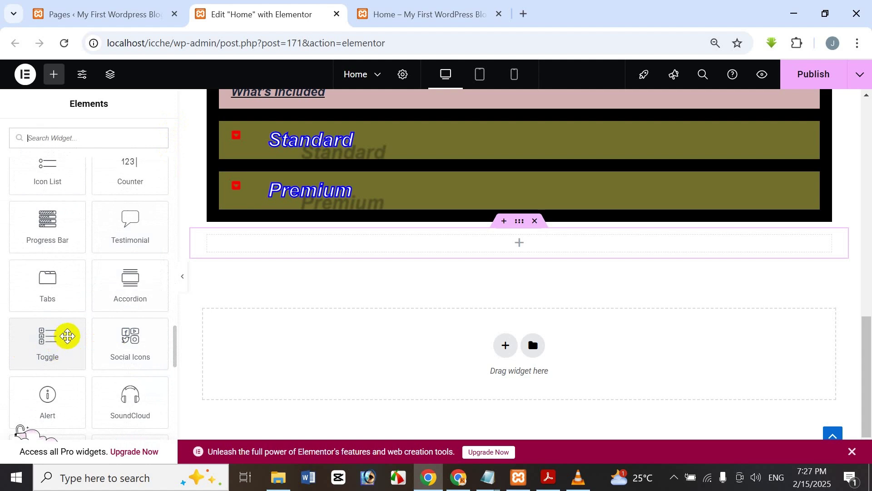
{"action": "scroll", "coordinate": [318, 274], "scroll_direction": "up", "scroll_amount": 3}
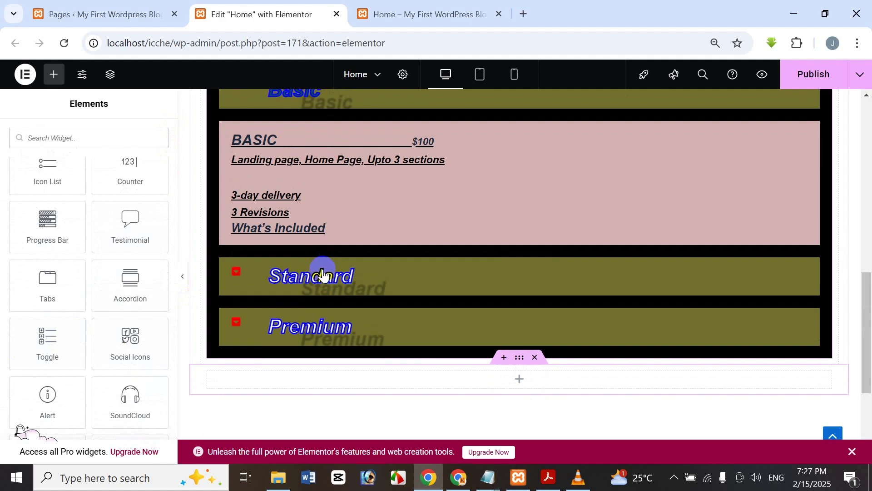
{"action": "scroll", "coordinate": [322, 271], "scroll_direction": "up", "scroll_amount": 4}
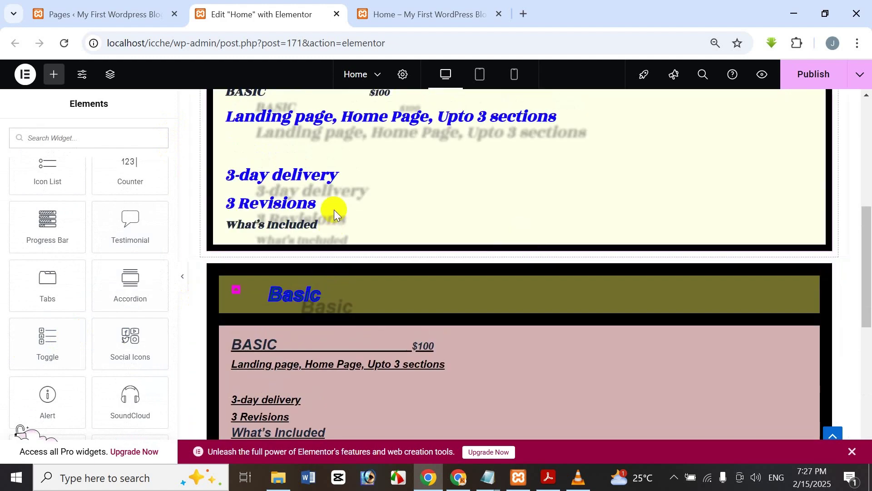
{"action": "scroll", "coordinate": [344, 200], "scroll_direction": "down", "scroll_amount": 6}
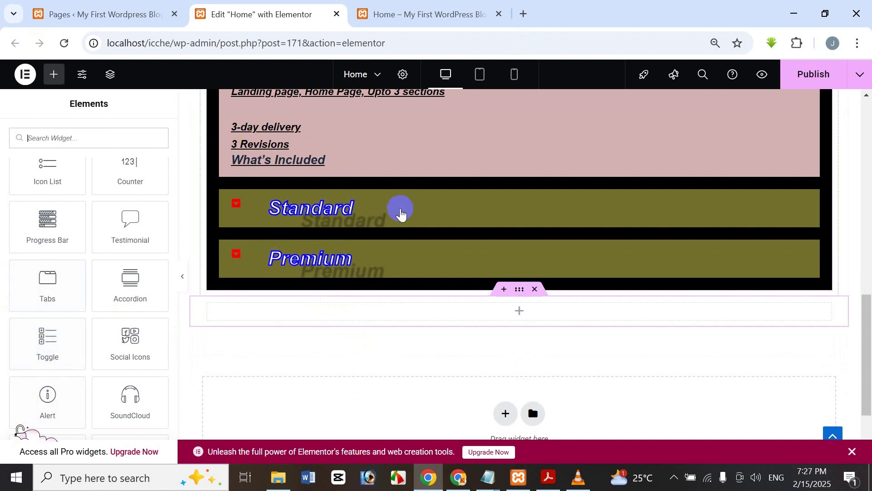
{"action": "scroll", "coordinate": [395, 215], "scroll_direction": "up", "scroll_amount": 5}
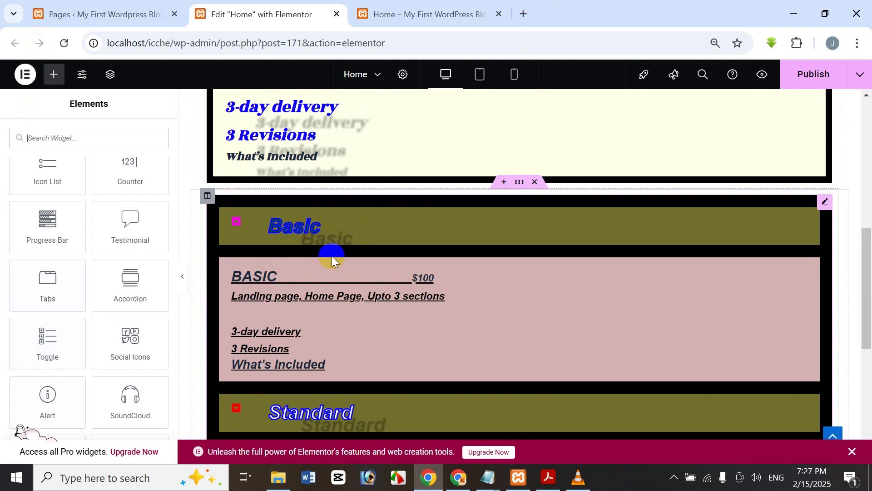
{"action": "scroll", "coordinate": [345, 251], "scroll_direction": "up", "scroll_amount": 3}
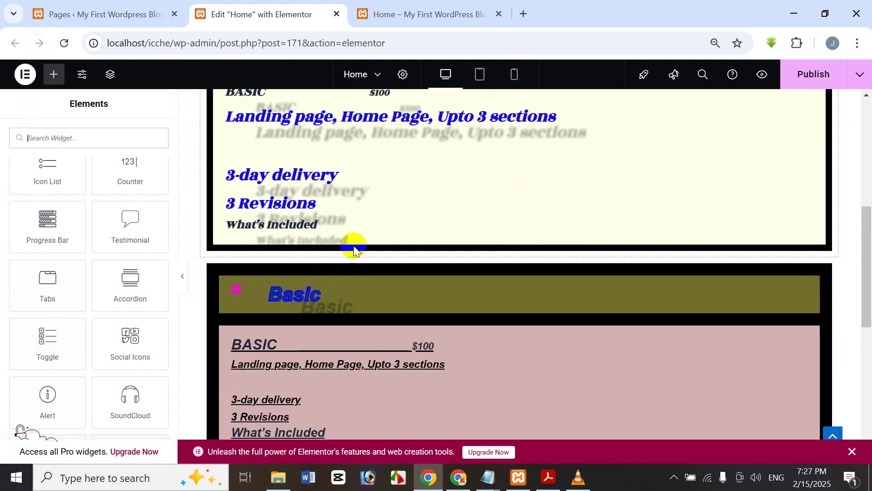
{"action": "scroll", "coordinate": [388, 244], "scroll_direction": "down", "scroll_amount": 8}
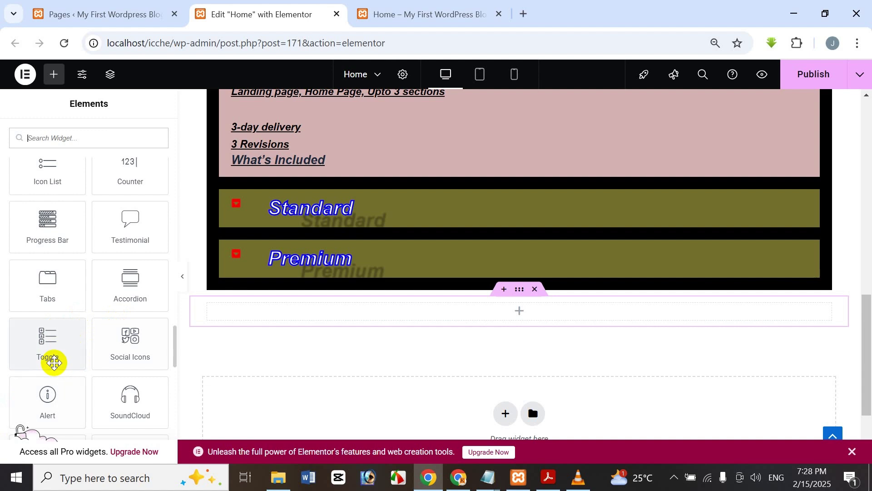
{"action": "left_click_drag", "start_coordinate": [54, 362], "coordinate": [519, 313]}
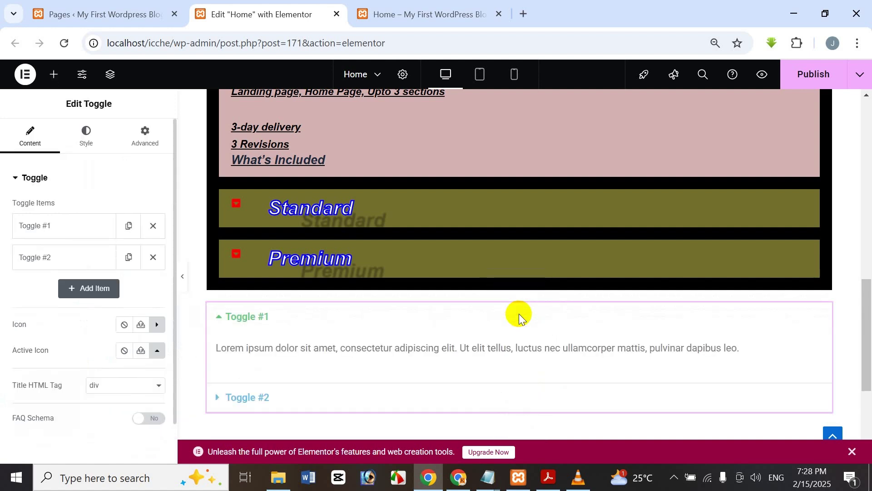
{"action": "scroll", "coordinate": [513, 331], "scroll_direction": "down", "scroll_amount": 2}
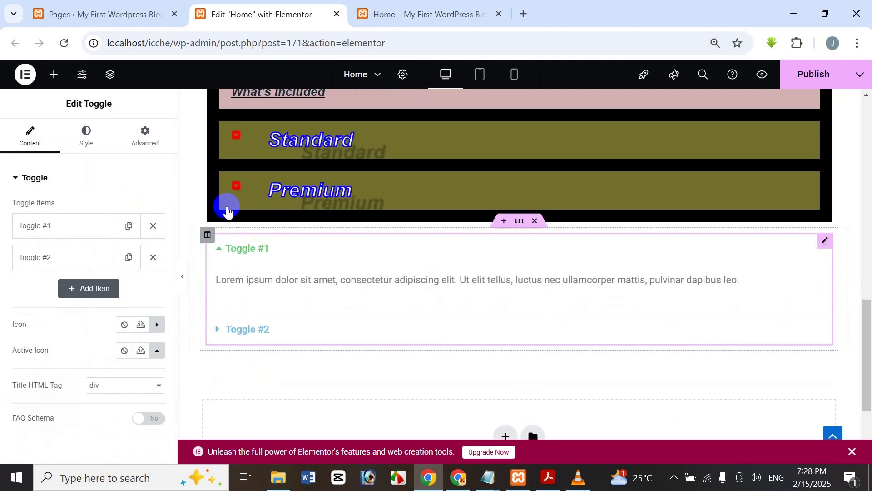
{"action": "right_click", "coordinate": [290, 337]}
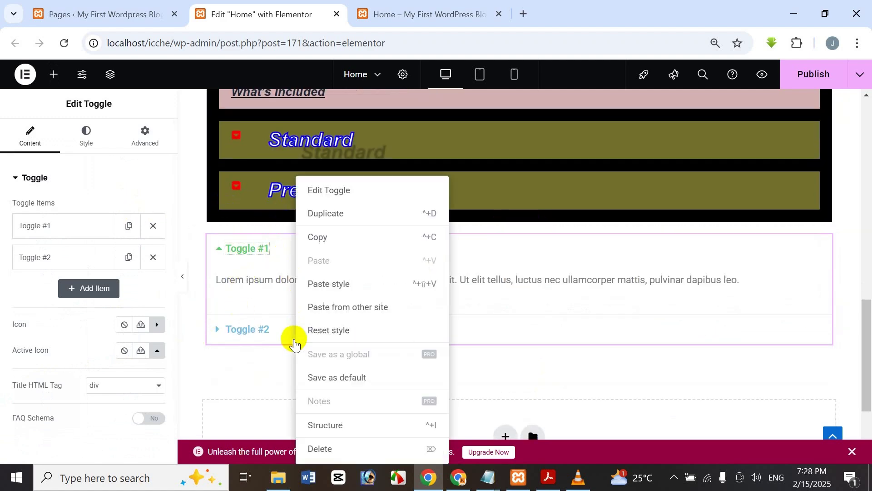
{"action": "right_click", "coordinate": [253, 367]}
{"action": "left_click", "coordinate": [246, 375]}
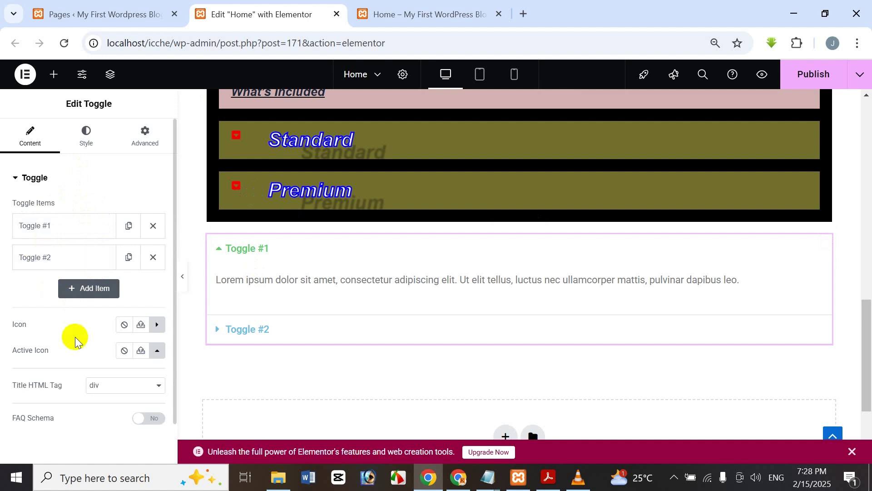
- Try adding a new toggle item and duplicating Toggle #1, deleting each extra item again
{"action": "left_click", "coordinate": [96, 288]}
{"action": "scroll", "coordinate": [67, 353], "scroll_direction": "down", "scroll_amount": 2}
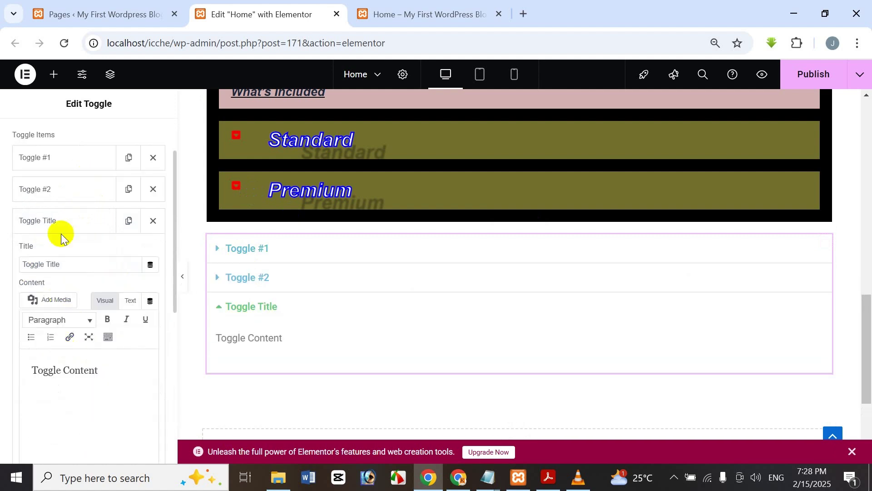
{"action": "left_click", "coordinate": [153, 216]}
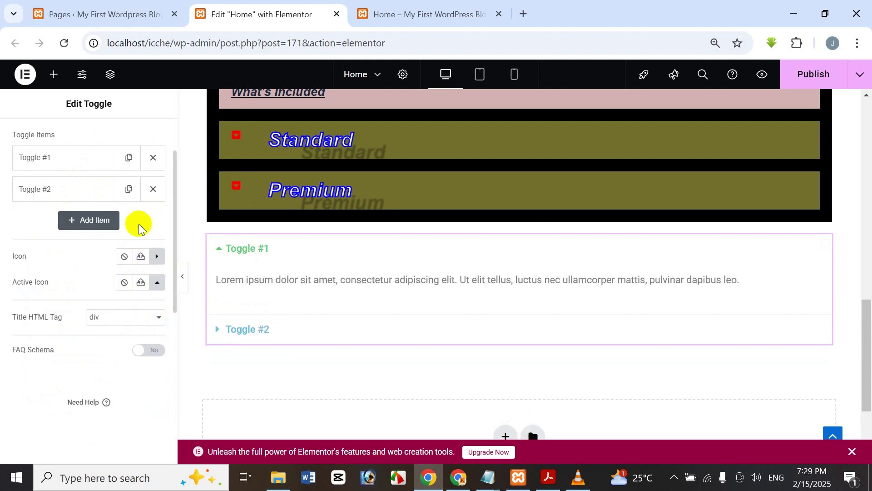
{"action": "left_click", "coordinate": [113, 221]}
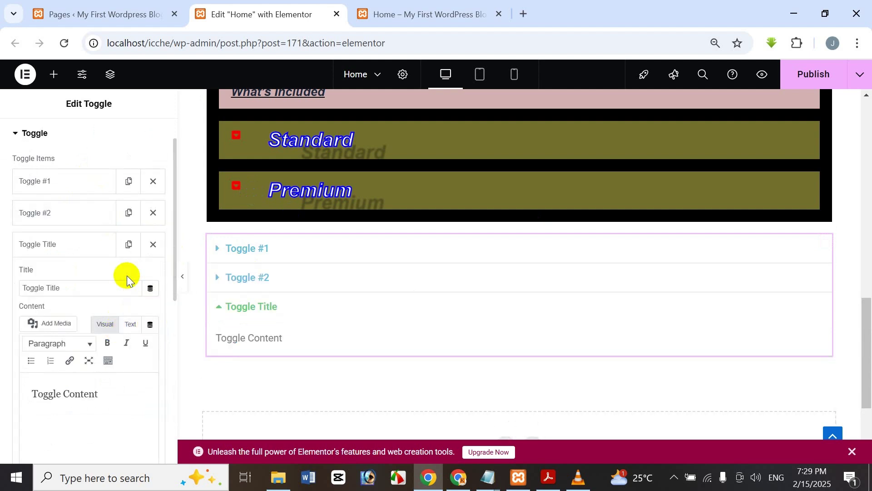
{"action": "left_click", "coordinate": [159, 253]}
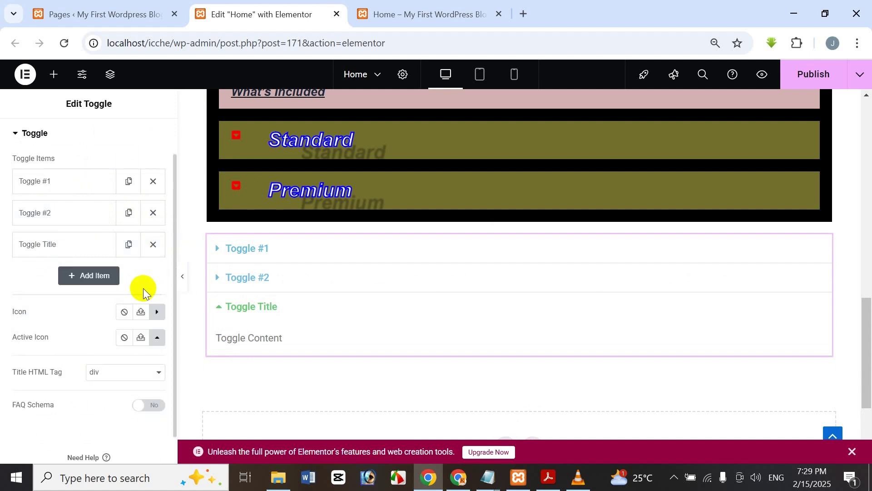
{"action": "left_click", "coordinate": [152, 244]}
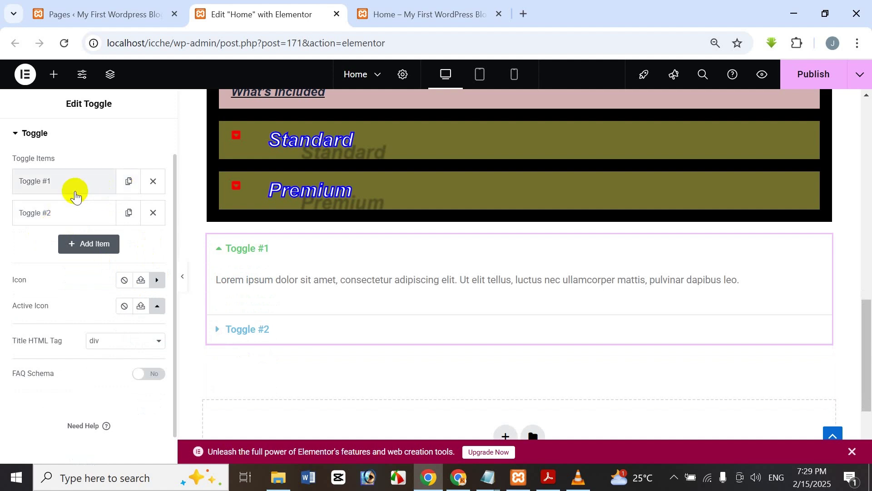
{"action": "left_click", "coordinate": [128, 182]}
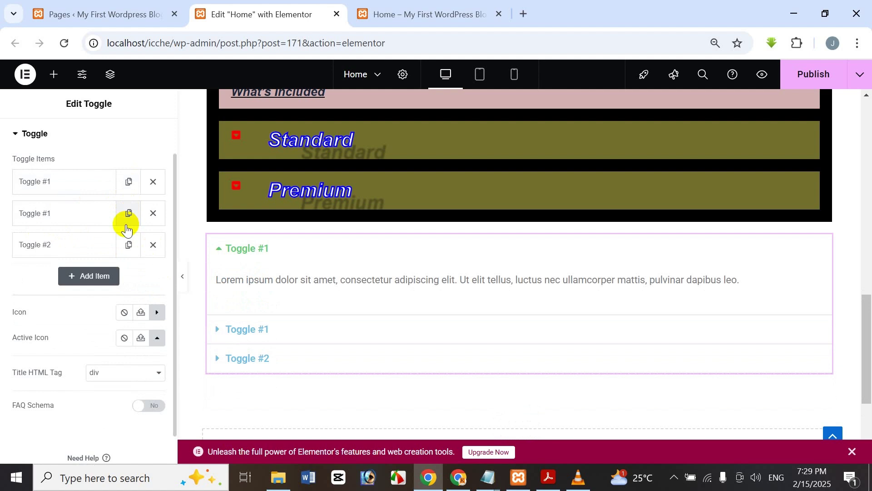
{"action": "left_click", "coordinate": [149, 222]}
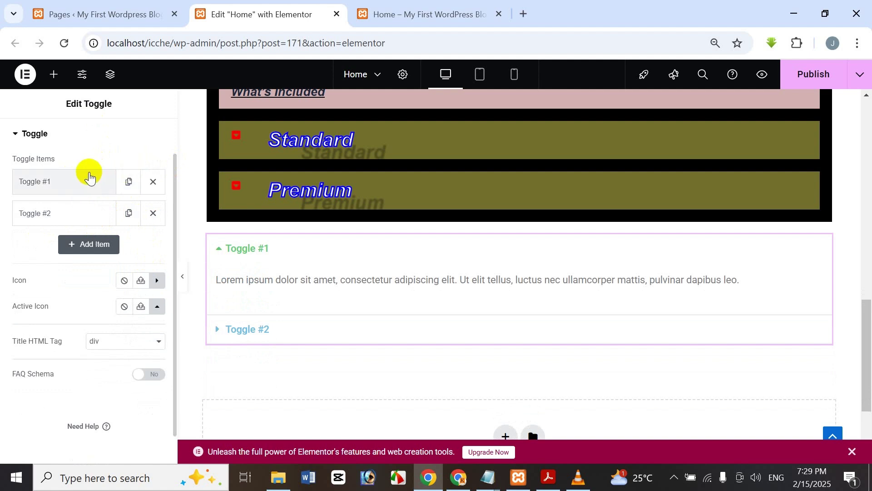
- Open the Toggle #1 item's title and content for editing
{"action": "left_click", "coordinate": [80, 184]}
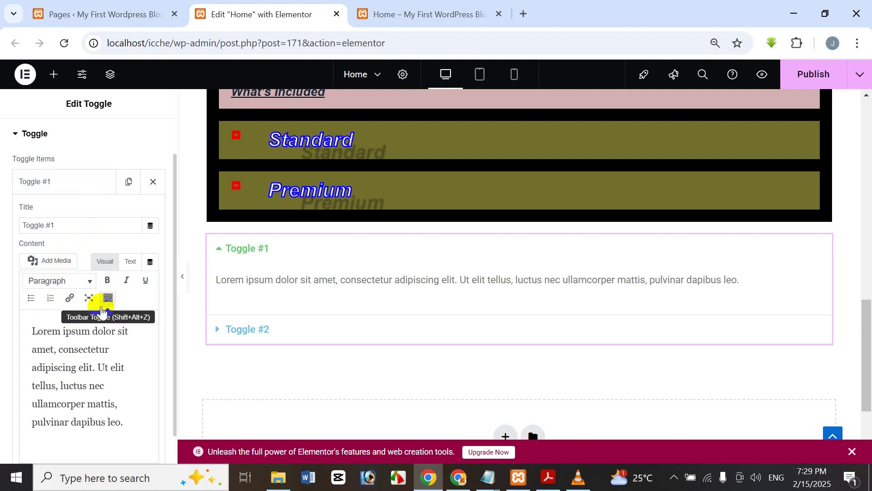
{"action": "right_click", "coordinate": [117, 298]}
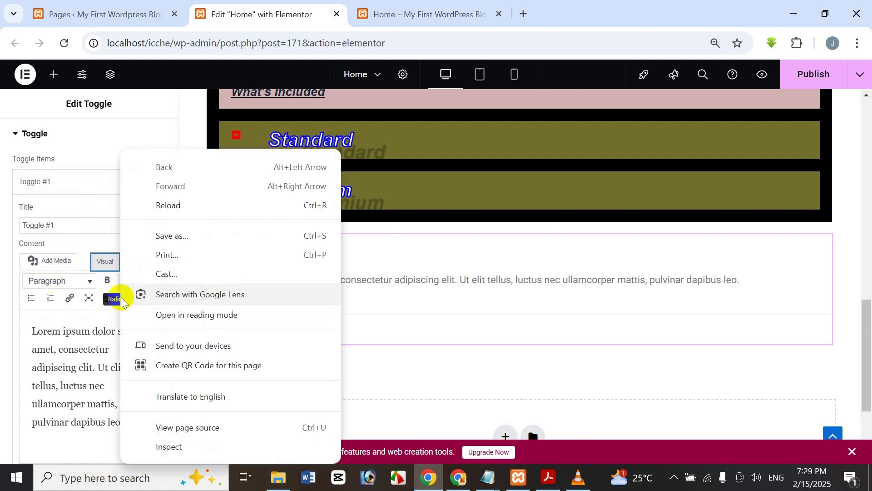
{"action": "left_click", "coordinate": [59, 353]}
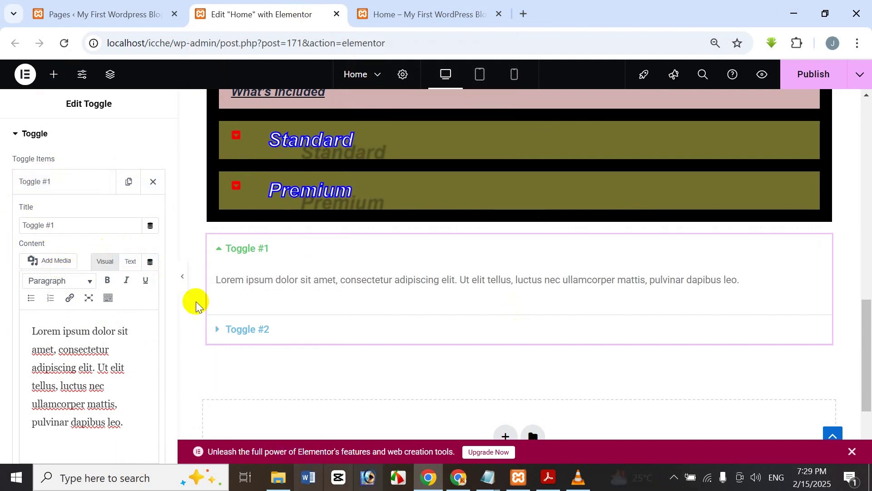
- Open fiverr.com in a new browser tab and go to the gig listings in its SEO category
{"action": "left_click", "coordinate": [524, 13]}
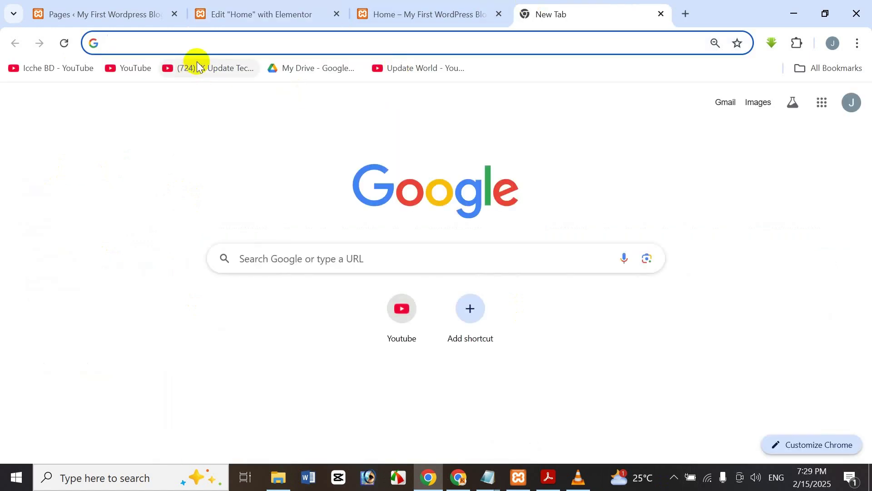
{"action": "type", "text": "f"}
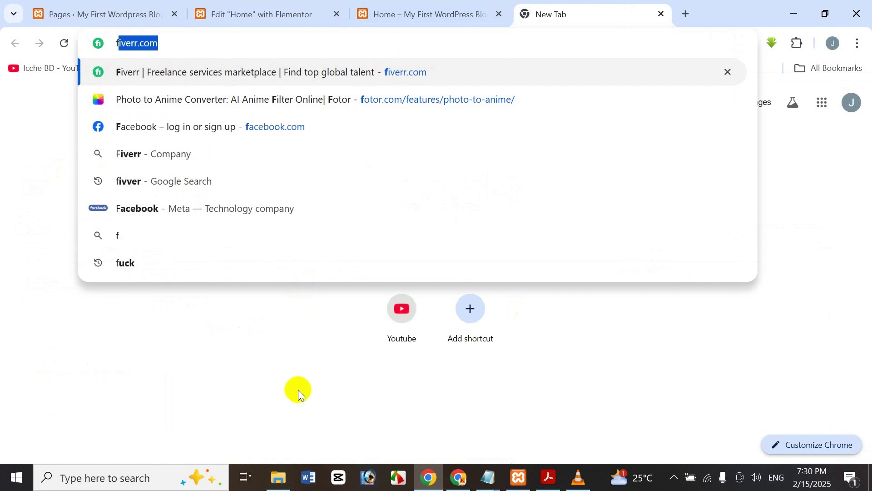
{"action": "key", "text": "Return"}
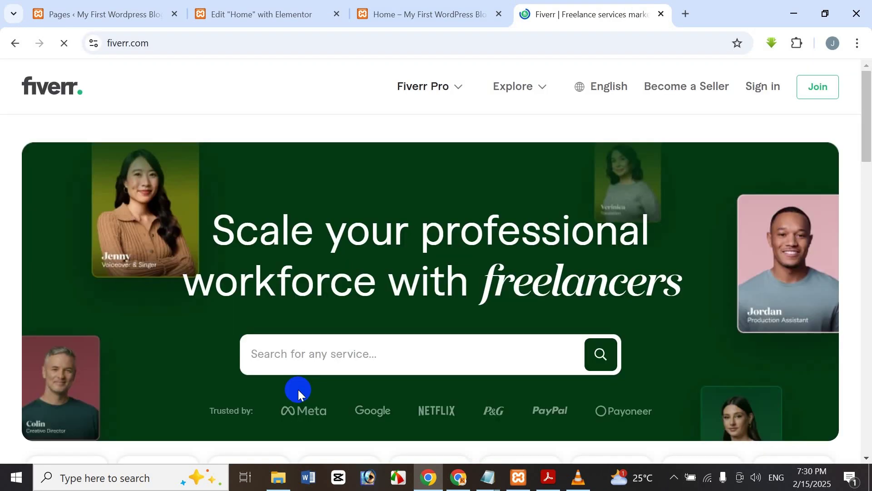
{"action": "left_click_drag", "start_coordinate": [866, 137], "coordinate": [869, 249]}
{"action": "scroll", "coordinate": [869, 250], "scroll_direction": "down", "scroll_amount": 8}
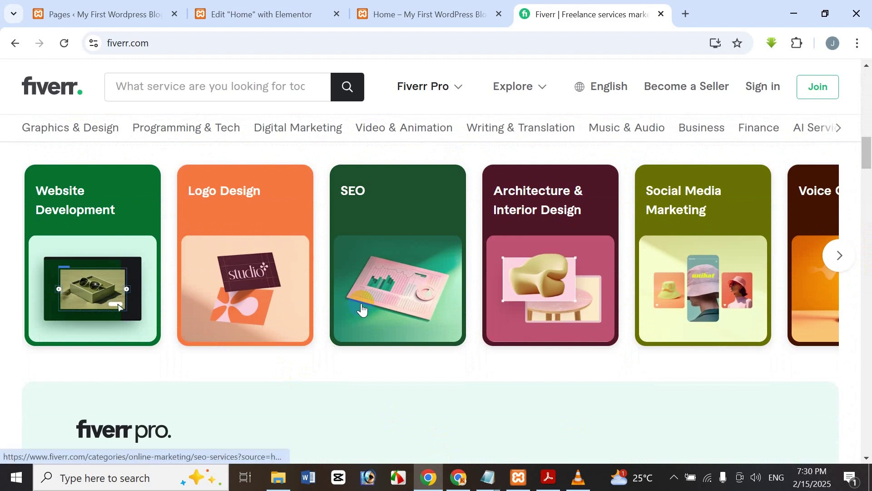
{"action": "left_click", "coordinate": [361, 304]}
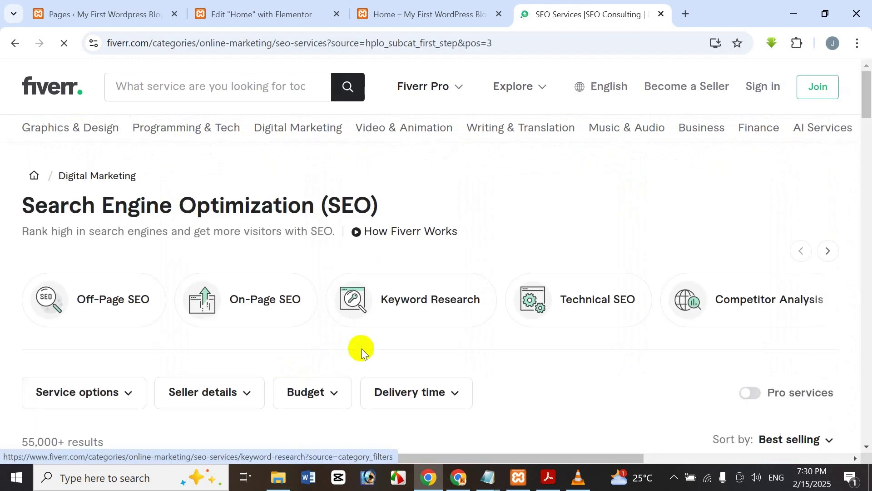
{"action": "scroll", "coordinate": [865, 127], "scroll_direction": "down", "scroll_amount": 5}
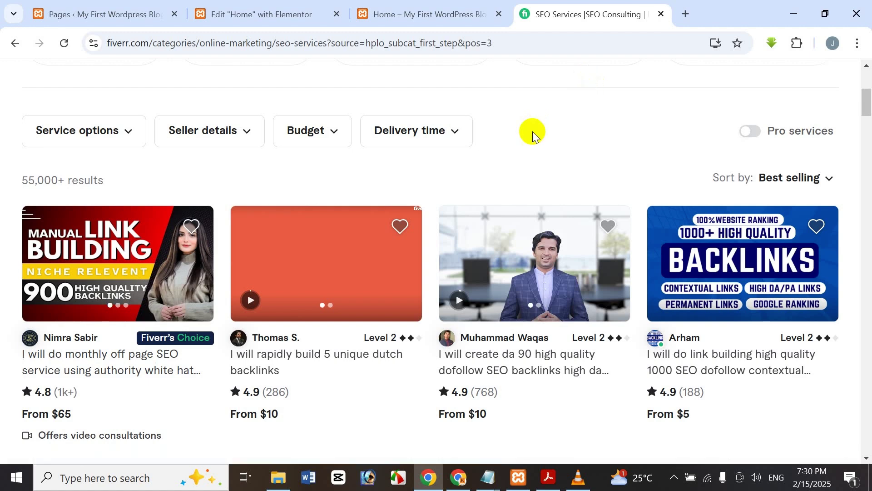
- Open the first listed gig, the monthly off page SEO service, and bring its Basic package details into view
{"action": "left_click", "coordinate": [170, 265]}
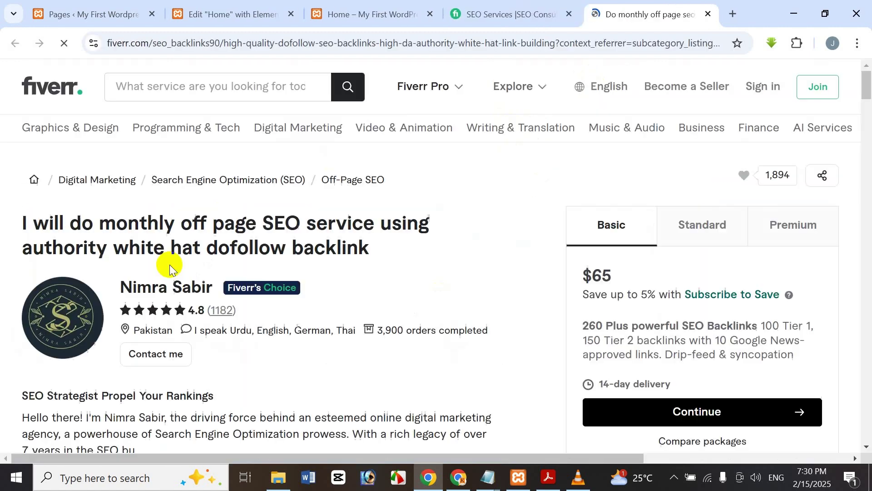
{"action": "scroll", "coordinate": [109, 241], "scroll_direction": "down", "scroll_amount": 2}
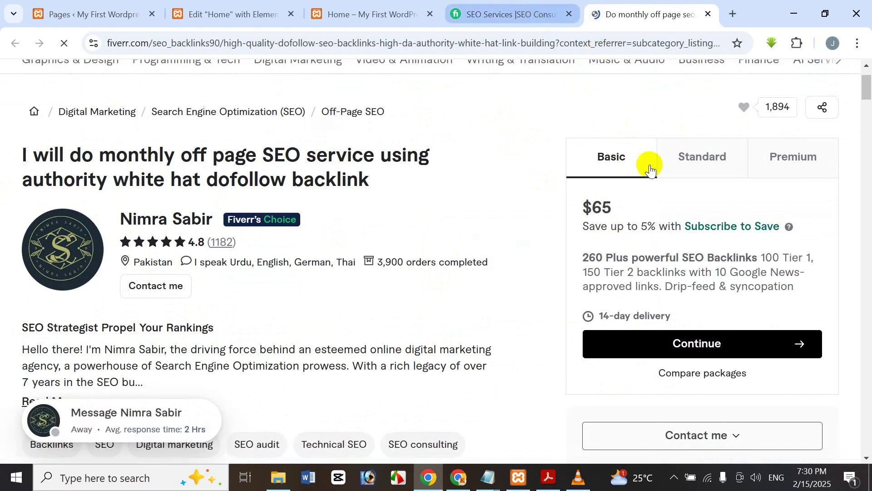
{"action": "left_click_drag", "start_coordinate": [869, 91], "coordinate": [868, 92]}
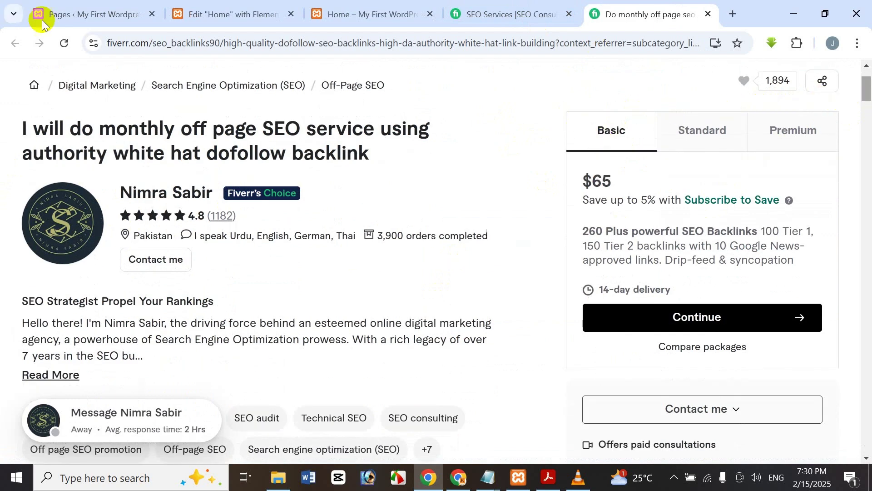
- Check the gig's first package name on Fiverr and retitle the Toggle #1 item in Elementor as Basic
{"action": "left_click", "coordinate": [256, 6]}
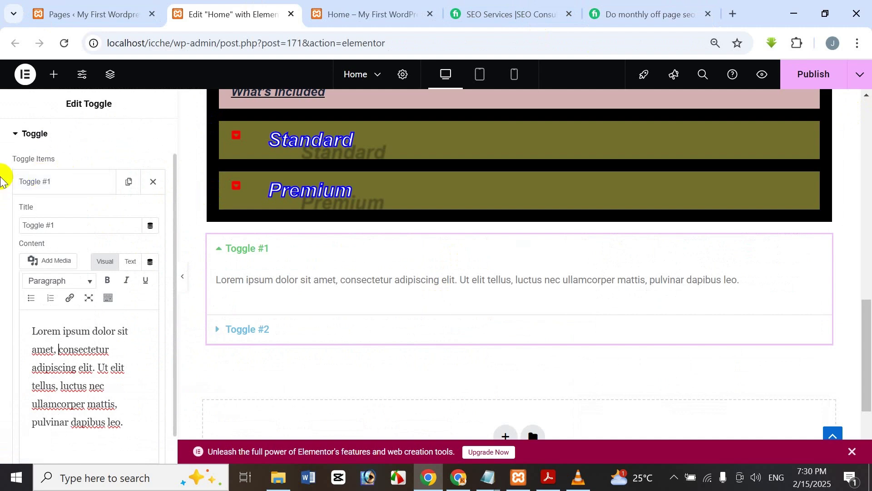
{"action": "left_click", "coordinate": [641, 6]}
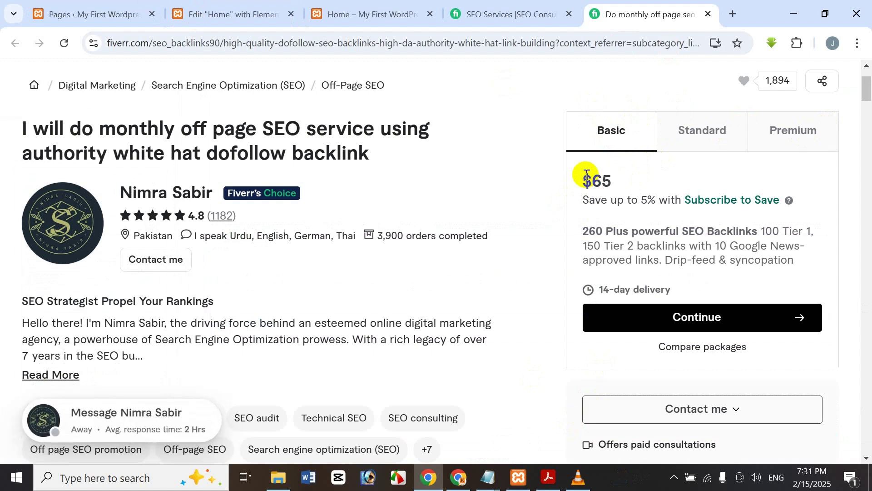
{"action": "double_click", "coordinate": [618, 128]}
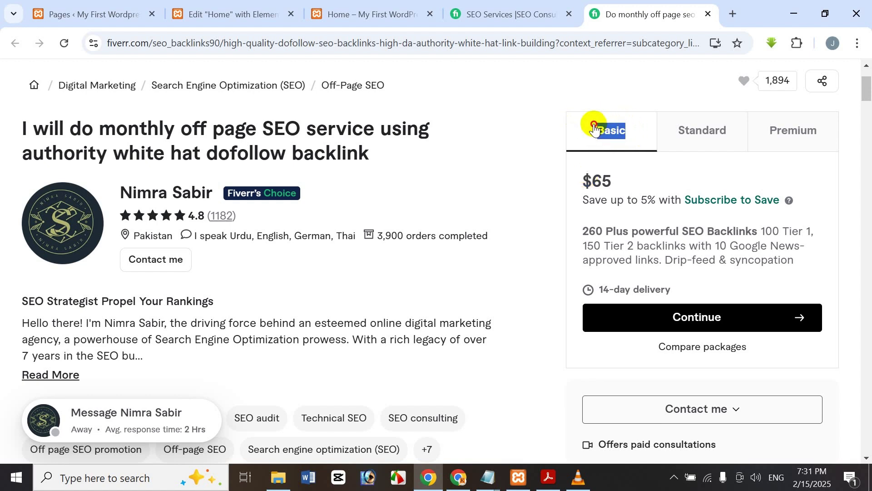
{"action": "scroll", "coordinate": [658, 165], "scroll_direction": "up", "scroll_amount": 2}
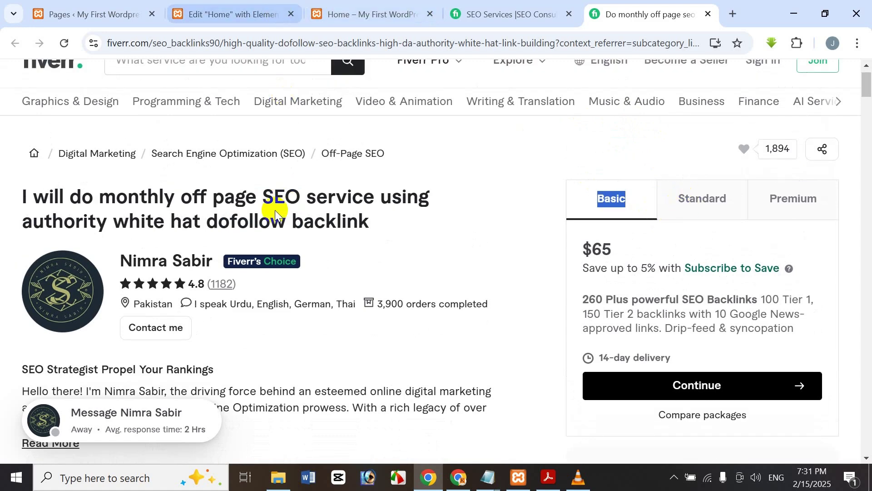
{"action": "left_click", "coordinate": [231, 14]}
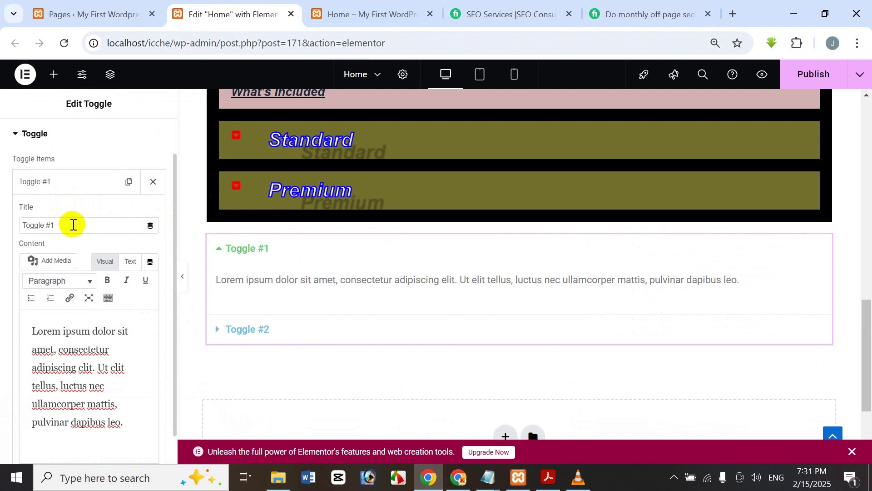
{"action": "left_click", "coordinate": [73, 224]}
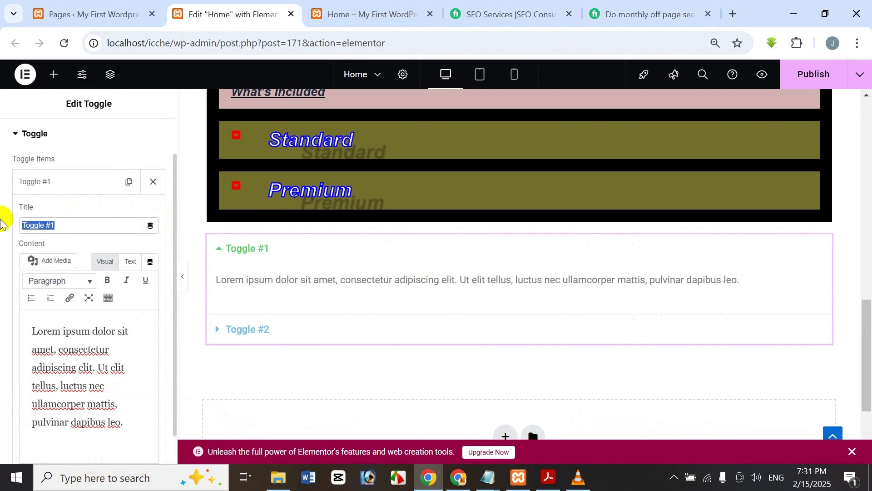
{"action": "type", "text": "Basic"}
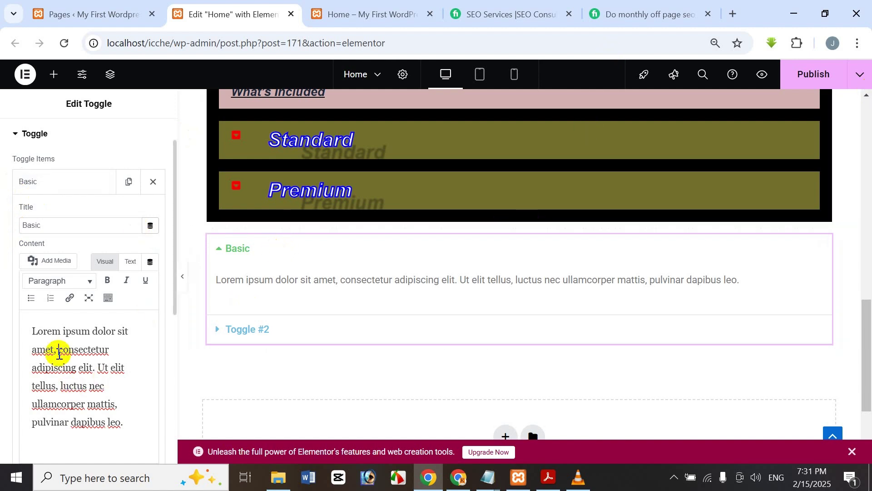
- Replace the Basic toggle's placeholder content with the Basic package text copied from the Fiverr gig, from the $65 price to 14-day delivery
{"action": "left_click", "coordinate": [668, 10]}
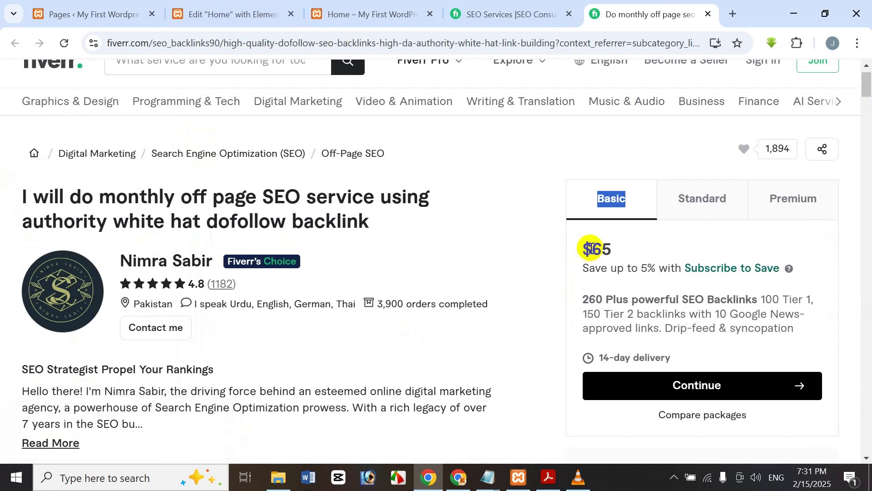
{"action": "left_click_drag", "start_coordinate": [588, 249], "coordinate": [803, 335]}
{"action": "key", "text": "ctrl+c"}
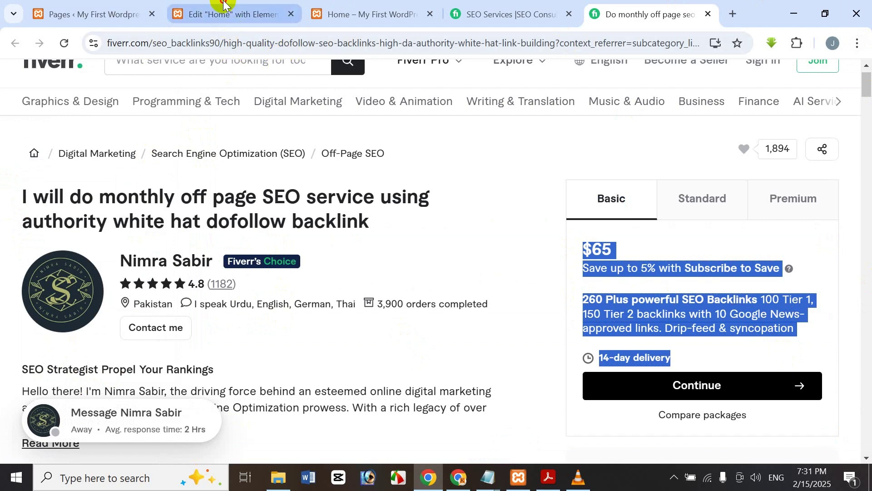
{"action": "left_click", "coordinate": [241, 14]}
{"action": "key", "text": "ctrl+a"}
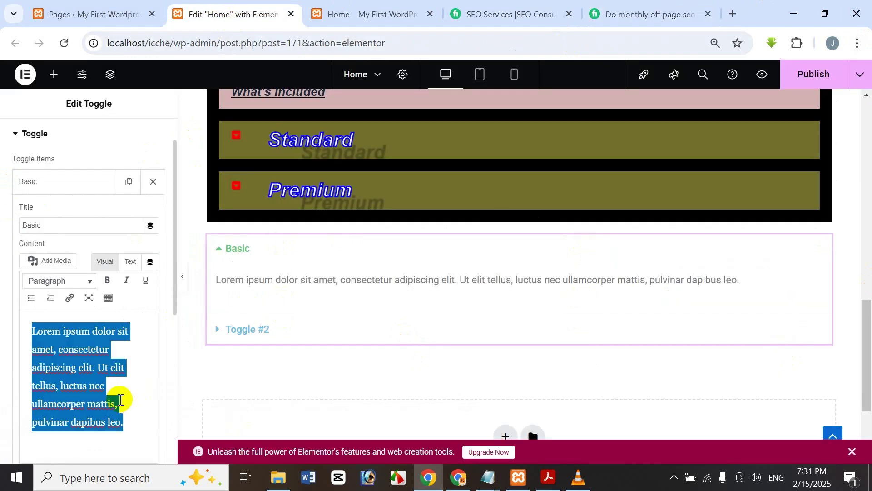
{"action": "key", "text": "BackSpace"}
{"action": "key", "text": "ctrl+v"}
- Review the package text in the Basic toggle's content editor from the price line to the delivery line
{"action": "scroll", "coordinate": [112, 393], "scroll_direction": "up", "scroll_amount": 3}
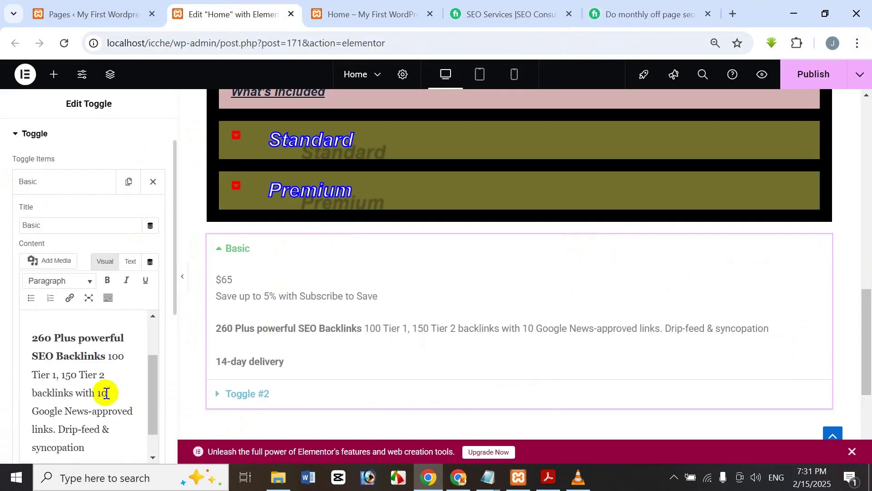
{"action": "scroll", "coordinate": [77, 338], "scroll_direction": "down", "scroll_amount": 3}
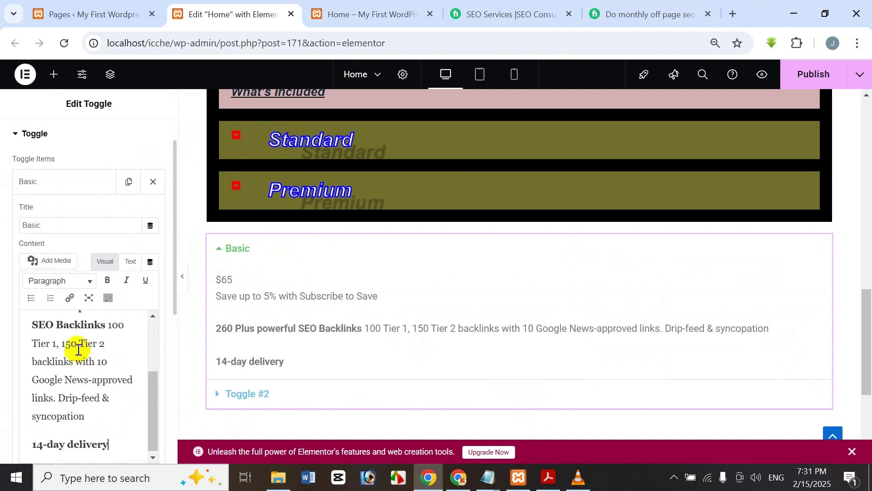
{"action": "scroll", "coordinate": [80, 351], "scroll_direction": "up", "scroll_amount": 4}
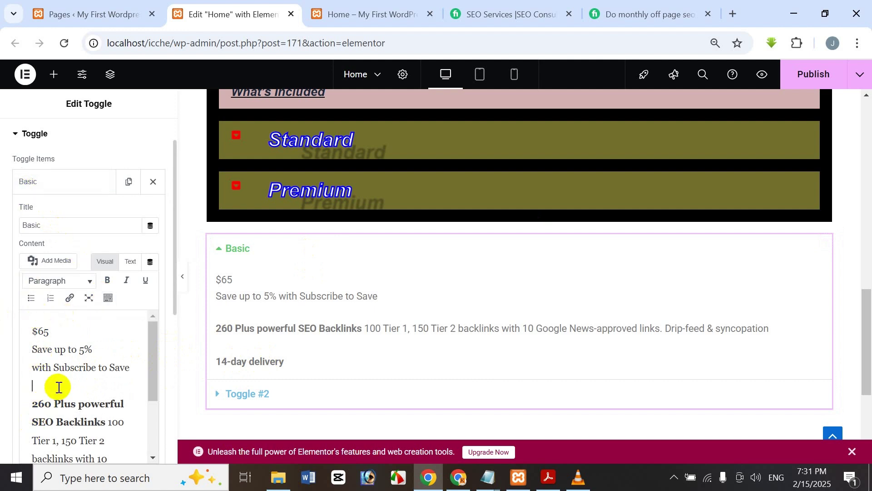
{"action": "scroll", "coordinate": [105, 375], "scroll_direction": "down", "scroll_amount": 3}
{"action": "scroll", "coordinate": [129, 369], "scroll_direction": "up", "scroll_amount": 3}
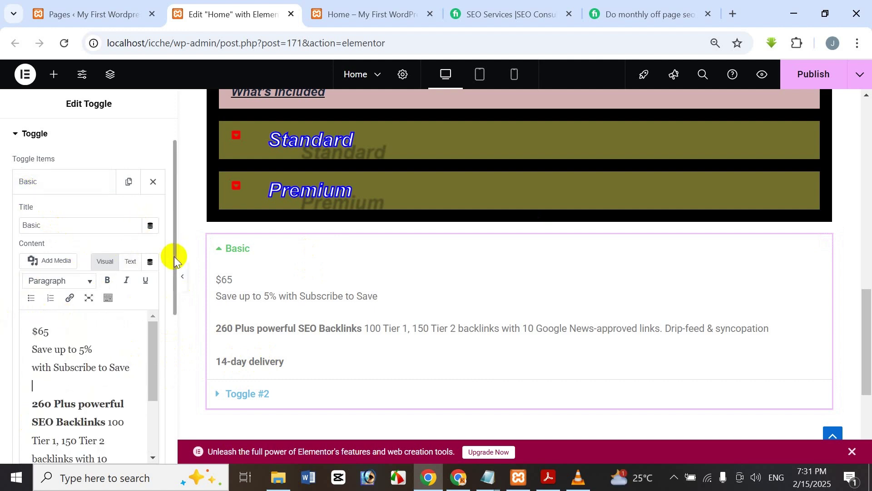
{"action": "left_click_drag", "start_coordinate": [174, 256], "coordinate": [153, 327]}
{"action": "scroll", "coordinate": [153, 327], "scroll_direction": "up", "scroll_amount": 1}
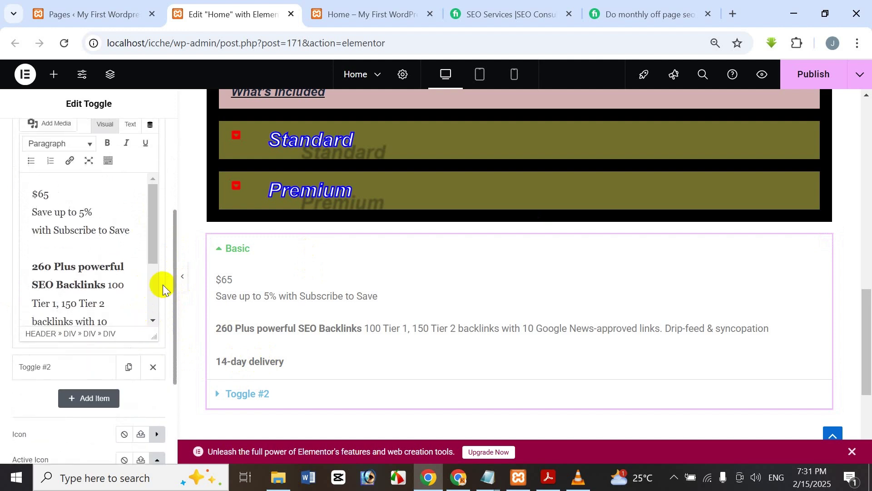
{"action": "scroll", "coordinate": [161, 284], "scroll_direction": "up", "scroll_amount": 3}
{"action": "scroll", "coordinate": [165, 276], "scroll_direction": "down", "scroll_amount": 2}
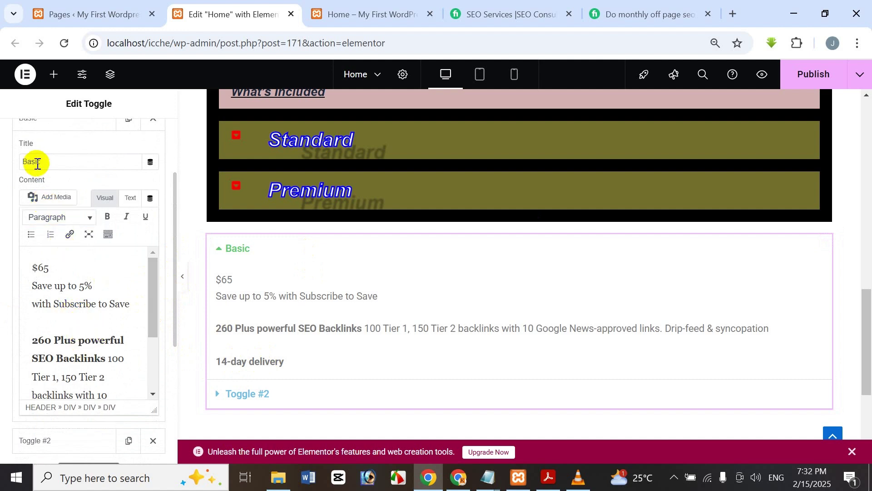
- Try inserting BTS.jpeg from the media library below the Subscribe to Save line of the Basic content, and delete it again
{"action": "left_click", "coordinate": [63, 198]}
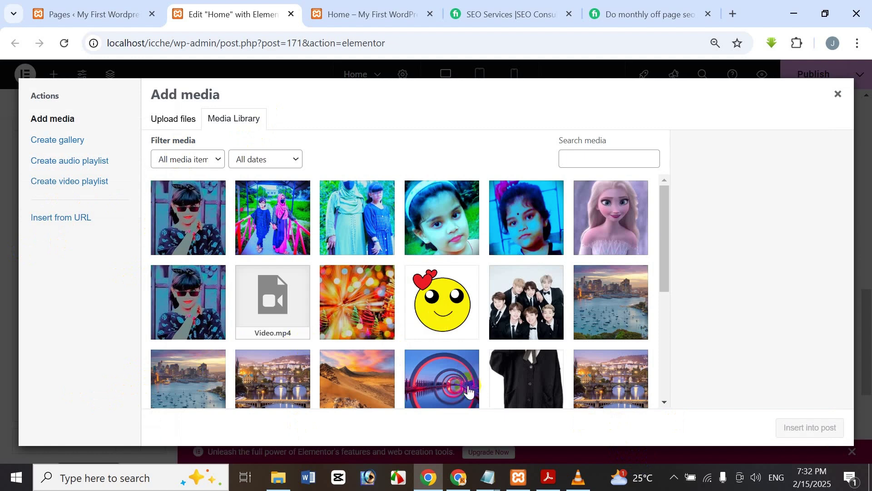
{"action": "left_click", "coordinate": [527, 274]}
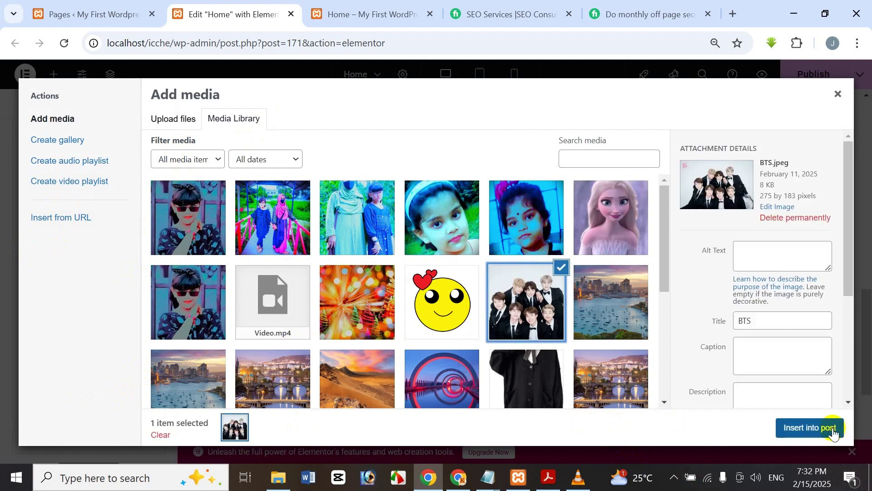
{"action": "left_click", "coordinate": [830, 426]}
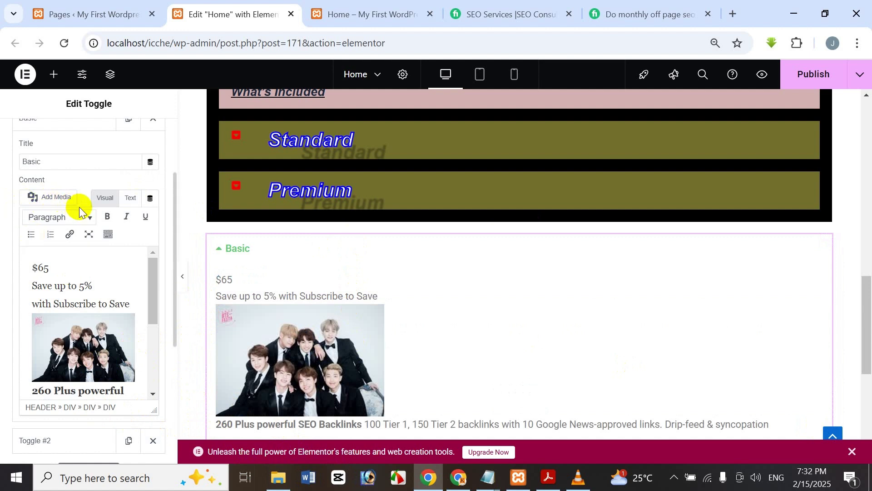
{"action": "key", "text": "BackSpace"}
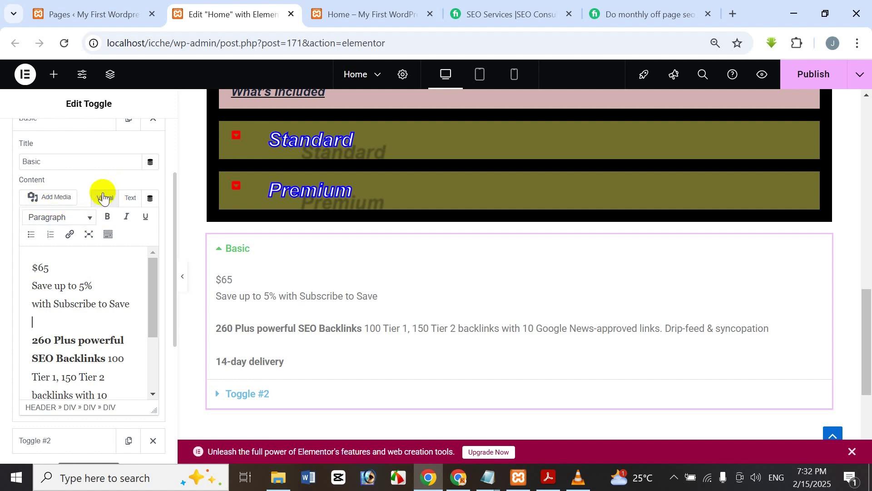
- View the HTML source of the Basic toggle's content and return to the visual editor
{"action": "left_click_drag", "start_coordinate": [146, 284], "coordinate": [159, 265]}
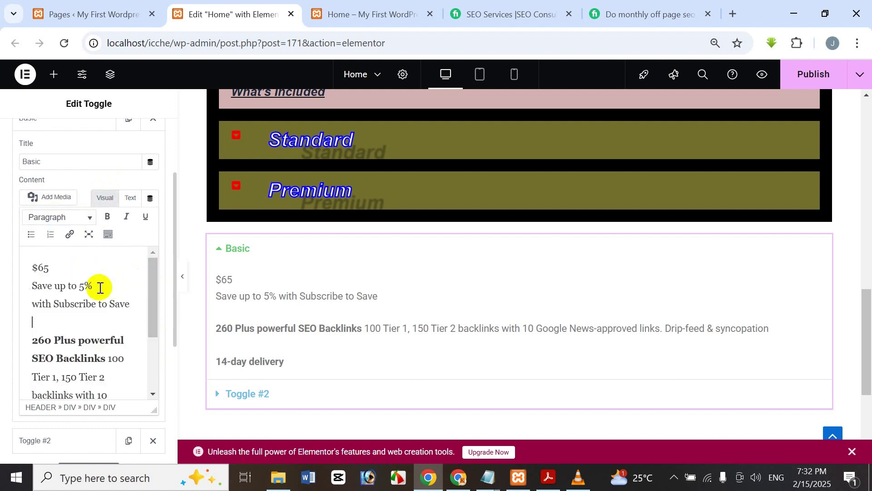
{"action": "left_click", "coordinate": [125, 207]}
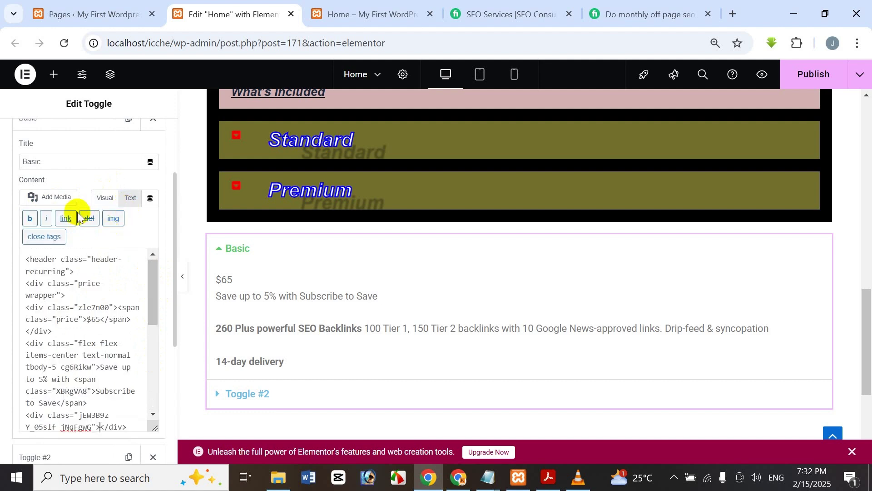
{"action": "left_click", "coordinate": [104, 200]}
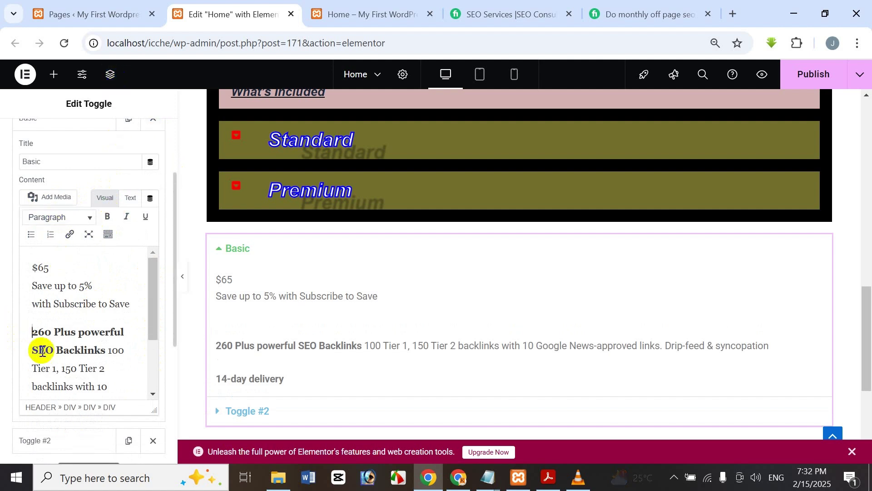
- Try Heading 1, Heading 2 and Heading 3 on the price and Subscribe to Save lines of the Basic content, and return them to Paragraph
{"action": "left_click_drag", "start_coordinate": [130, 303], "coordinate": [37, 262]}
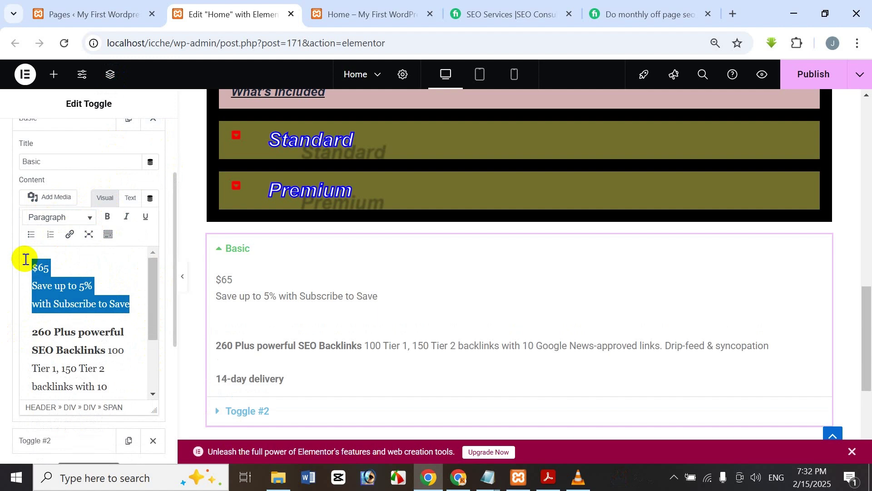
{"action": "left_click", "coordinate": [43, 331]}
{"action": "left_click", "coordinate": [106, 300]}
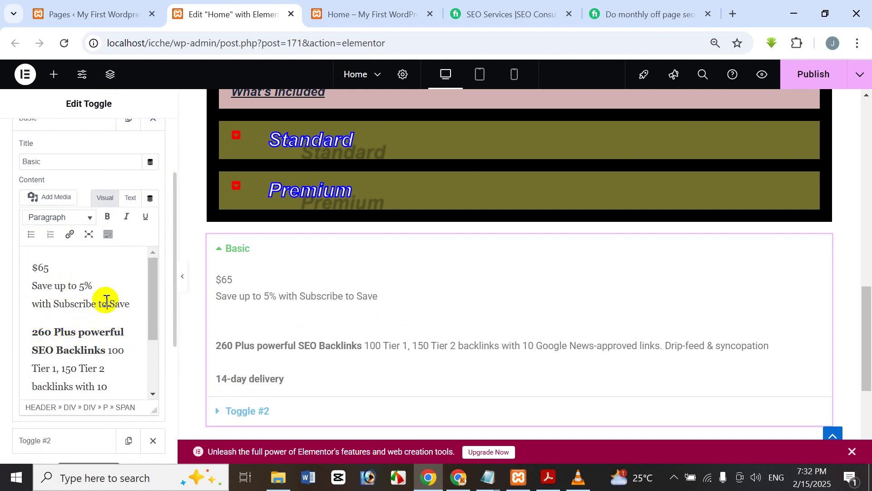
{"action": "left_click_drag", "start_coordinate": [134, 306], "coordinate": [19, 249]}
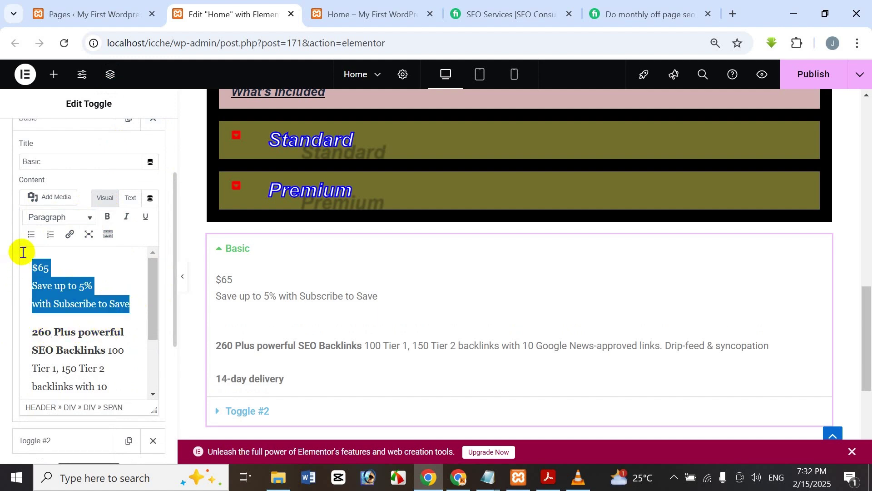
{"action": "left_click", "coordinate": [50, 217]}
{"action": "left_click", "coordinate": [51, 271]}
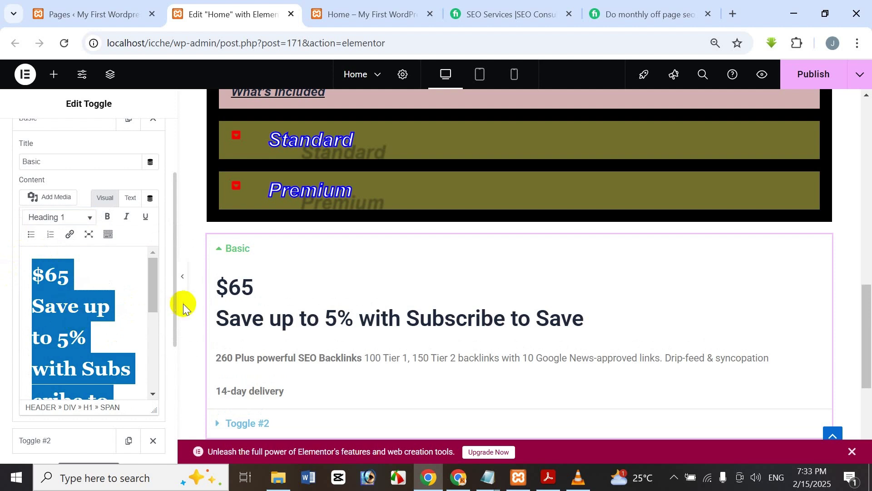
{"action": "left_click", "coordinate": [77, 217]}
{"action": "left_click", "coordinate": [88, 287]}
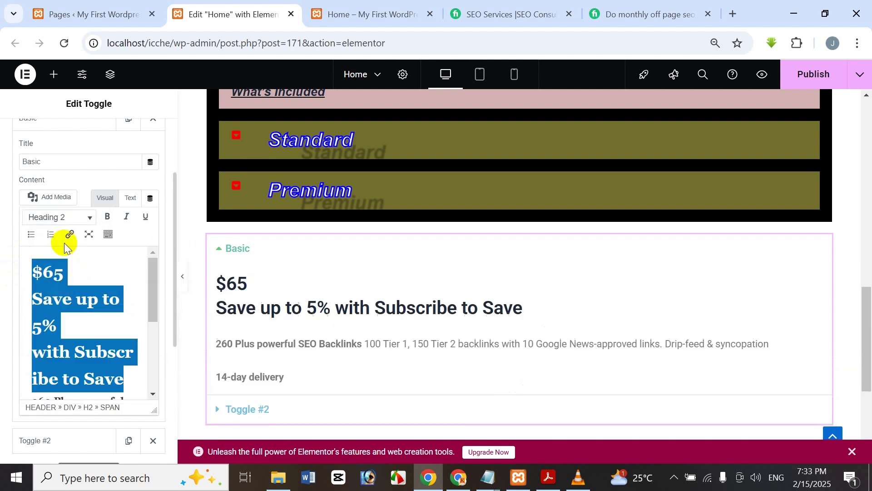
{"action": "left_click", "coordinate": [55, 218]}
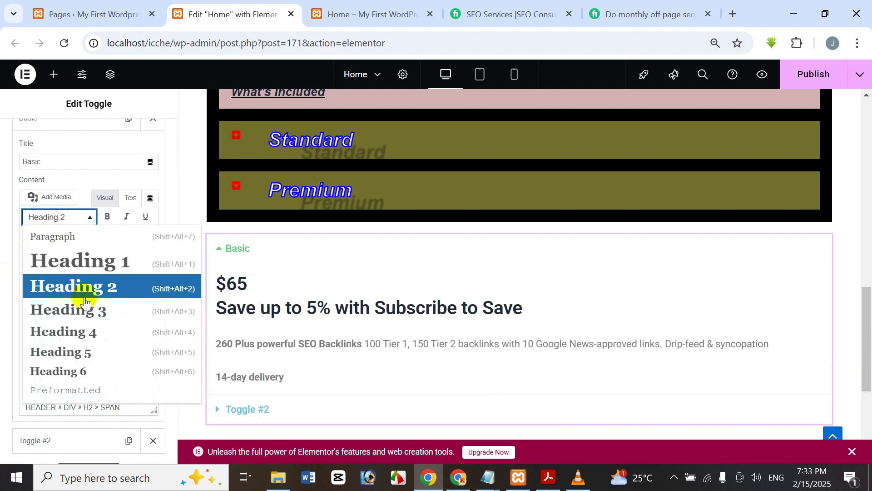
{"action": "left_click", "coordinate": [87, 302]}
{"action": "left_click", "coordinate": [57, 218]}
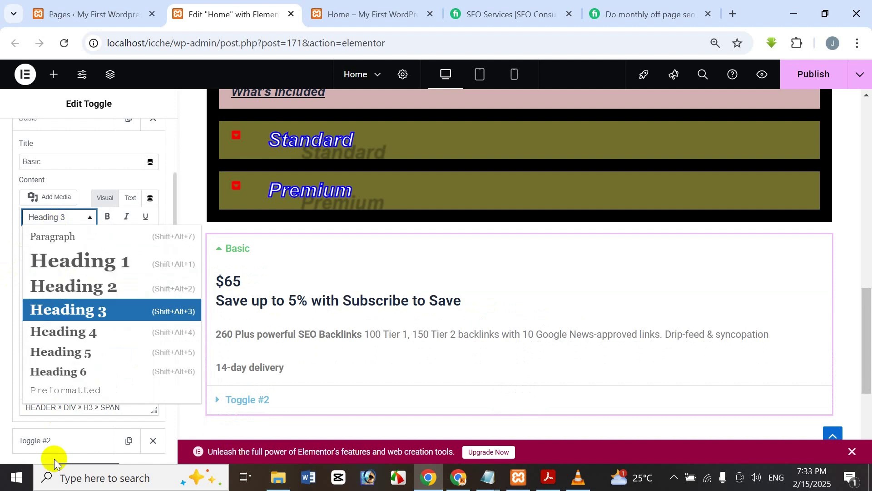
{"action": "left_click", "coordinate": [84, 237]}
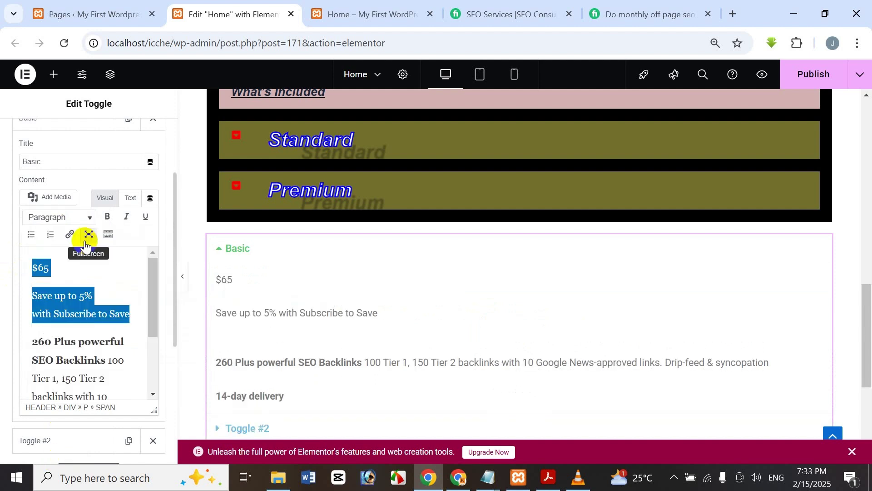
{"action": "left_click", "coordinate": [111, 253]}
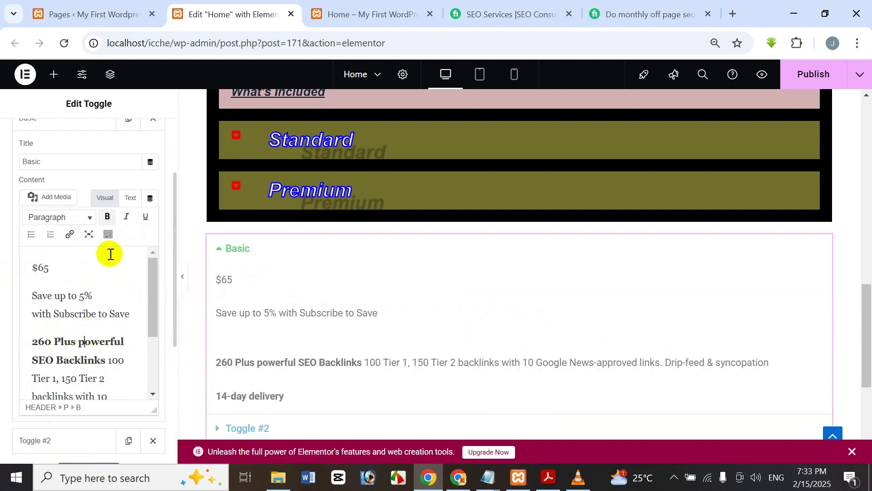
- Try bold and italic on "Save up to 5%" in the Basic content, and remove both styles again
{"action": "left_click_drag", "start_coordinate": [103, 298], "coordinate": [36, 305]}
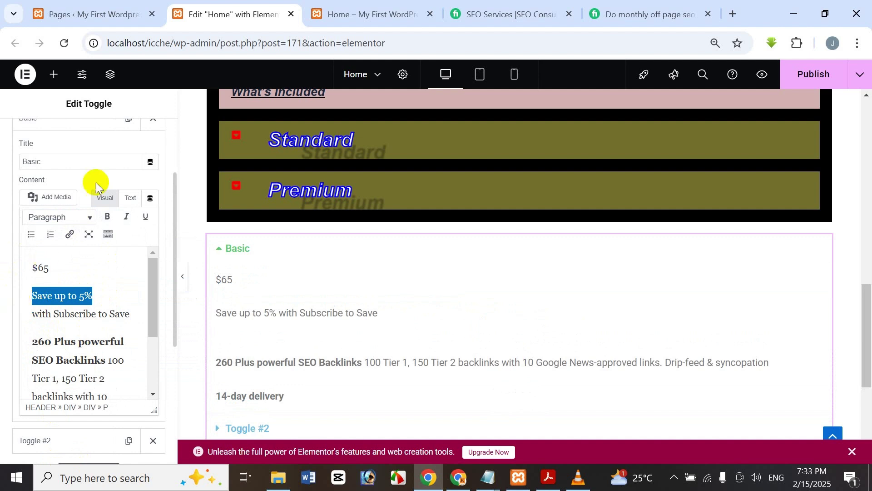
{"action": "left_click", "coordinate": [107, 217]}
{"action": "left_click", "coordinate": [128, 217]}
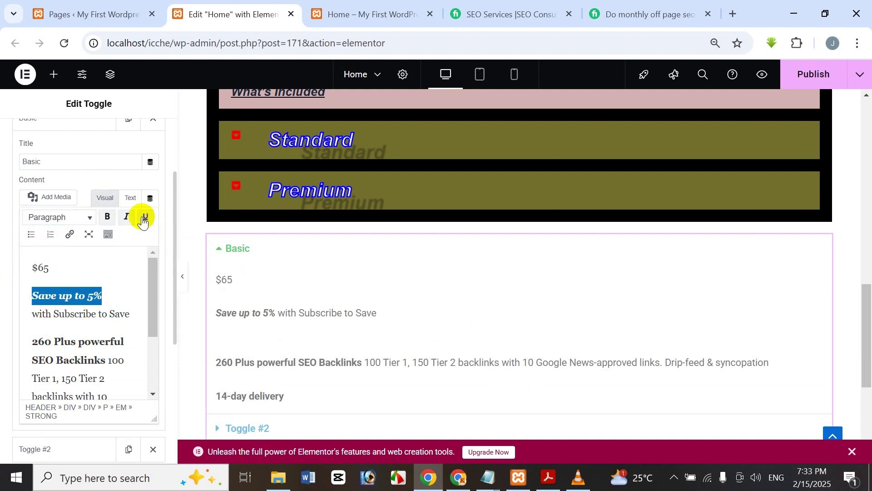
{"action": "left_click", "coordinate": [120, 220]}
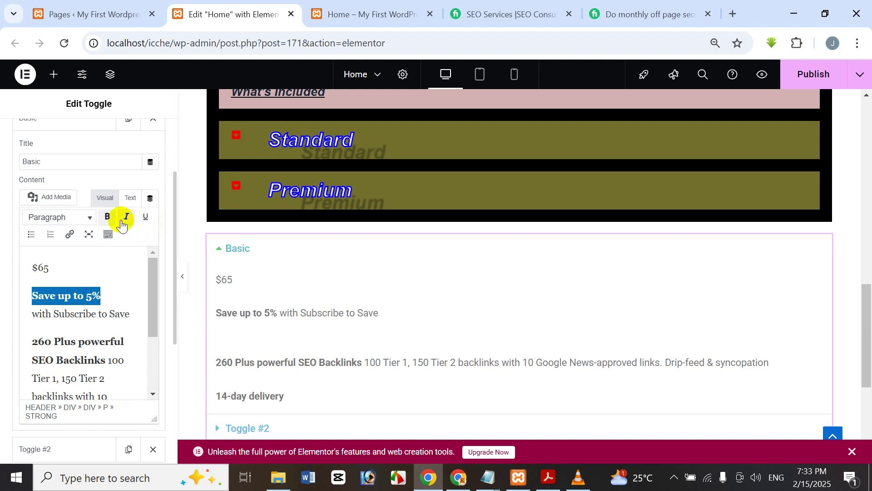
{"action": "left_click", "coordinate": [108, 217]}
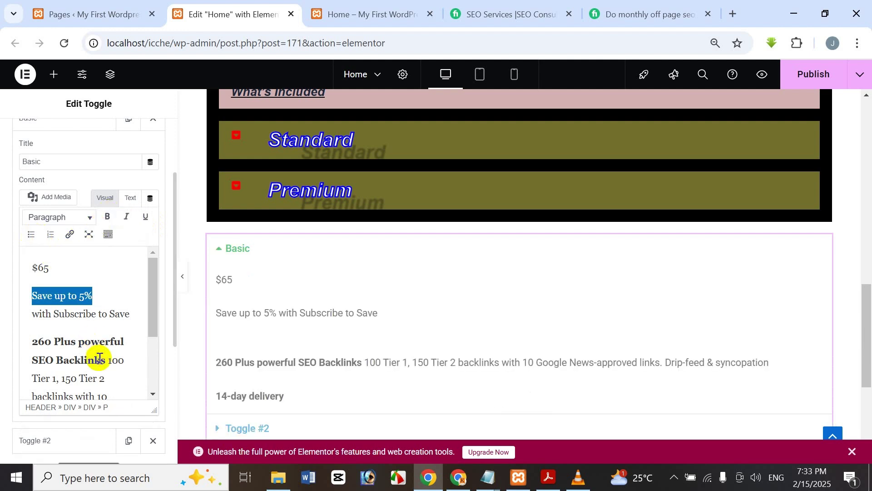
{"action": "left_click", "coordinate": [100, 360]}
- Add a bulleted list with the items dftgdfg, dfg and dfgdfg below the 14-day delivery line
{"action": "scroll", "coordinate": [64, 457], "scroll_direction": "down", "scroll_amount": 5}
{"action": "scroll", "coordinate": [79, 287], "scroll_direction": "up", "scroll_amount": 3}
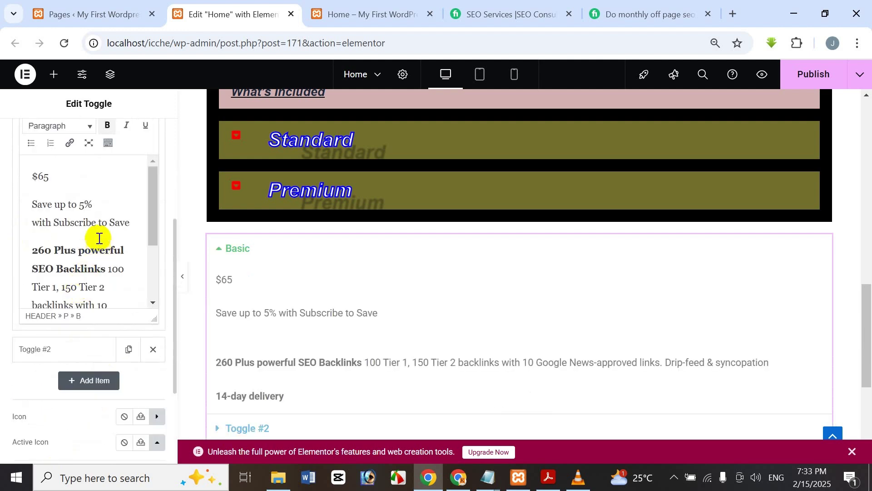
{"action": "left_click_drag", "start_coordinate": [60, 250], "coordinate": [101, 269]}
{"action": "left_click_drag", "start_coordinate": [151, 230], "coordinate": [146, 303]}
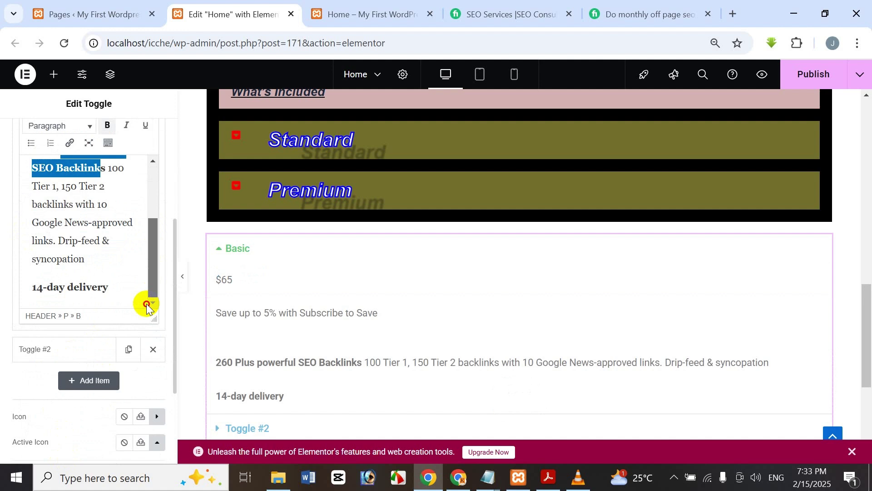
{"action": "left_click", "coordinate": [121, 288]}
{"action": "key", "text": "Return"}
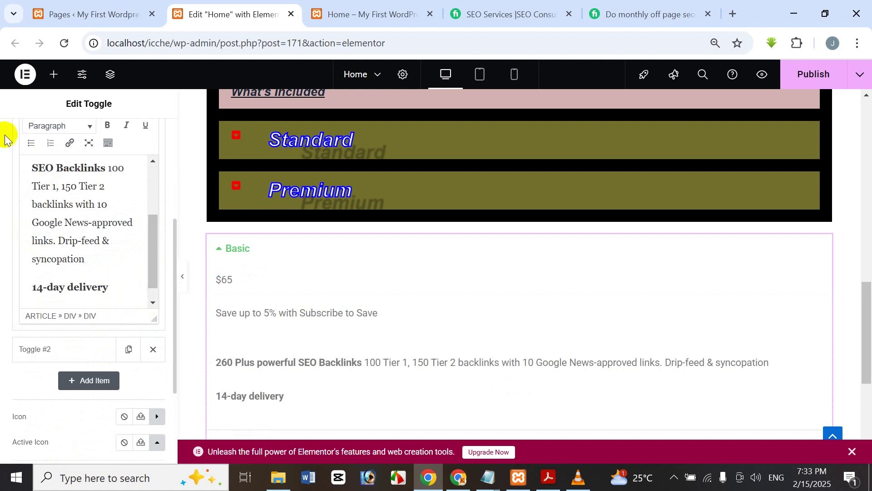
{"action": "left_click", "coordinate": [31, 143]}
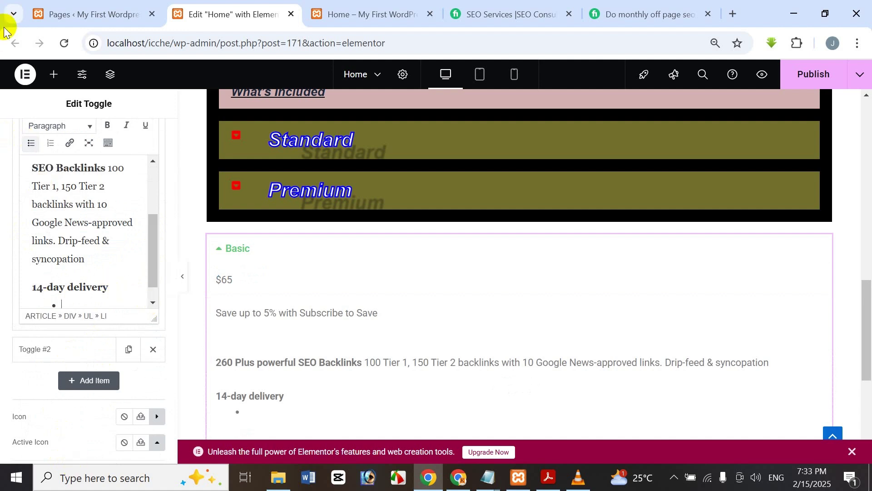
{"action": "type", "text": "dftgdfg"}
{"action": "key", "text": "Return"}
{"action": "type", "text": "dfg"}
{"action": "key", "text": "Return"}
{"action": "type", "text": "dfgdfg"}
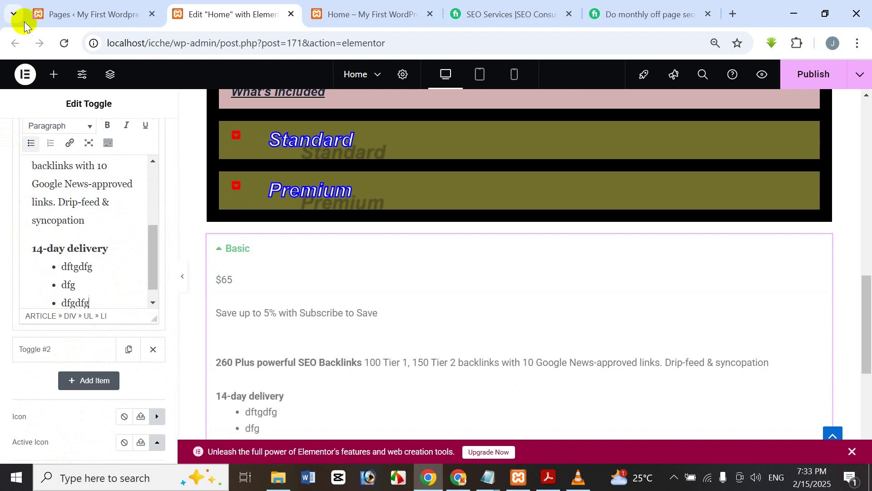
- Convert the bulleted list to a numbered list and add ghdfg as a fourth item
{"action": "left_click", "coordinate": [49, 144]}
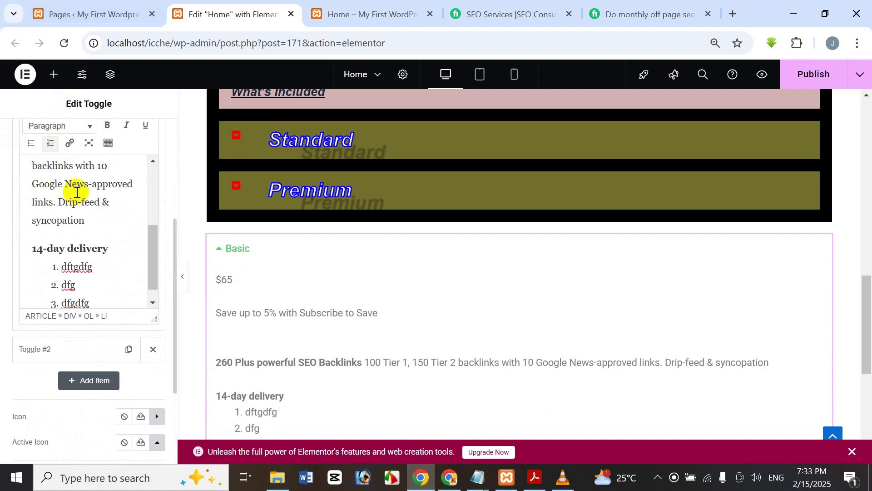
{"action": "key", "text": "Return"}
{"action": "type", "text": "ghdfg"}
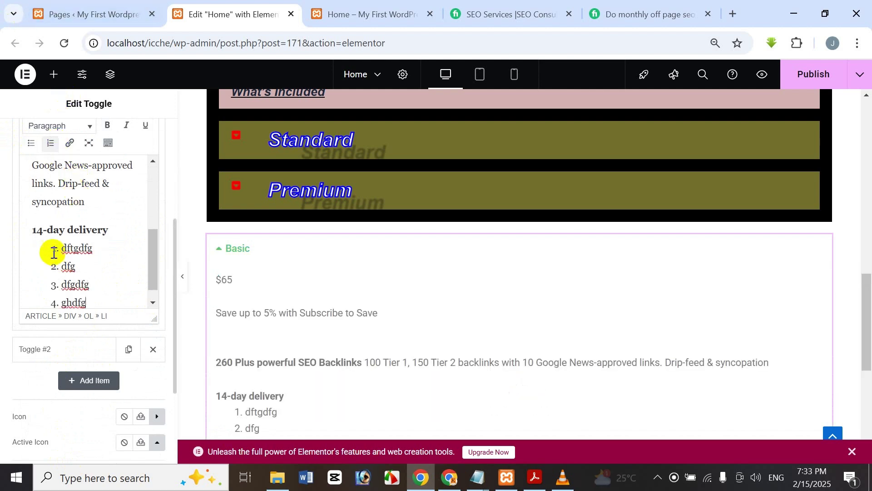
- Delete the whole numbered list below the 14-day delivery line
{"action": "left_click_drag", "start_coordinate": [43, 248], "coordinate": [47, 256]}
{"action": "key", "text": "BackSpace"}
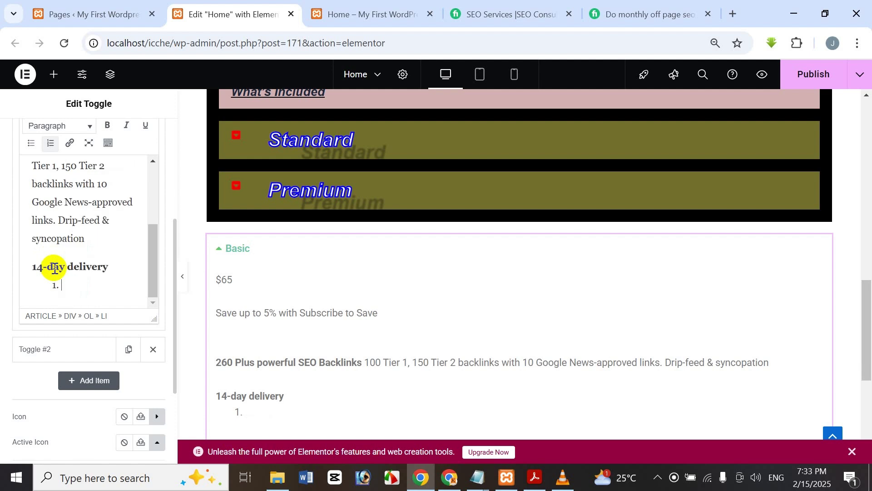
{"action": "key", "text": "BackSpace"}
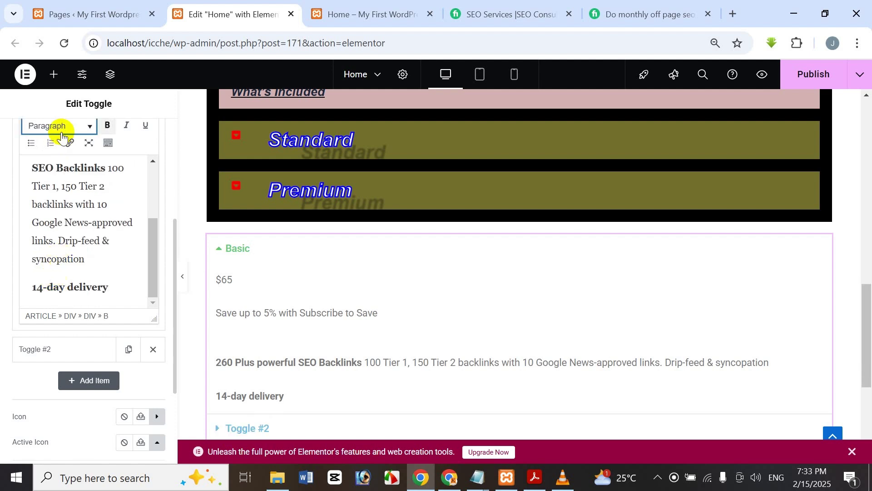
- Examine the link options for the text "260 Plus powerful" and close them without adding a link
{"action": "scroll", "coordinate": [71, 189], "scroll_direction": "up", "scroll_amount": 3}
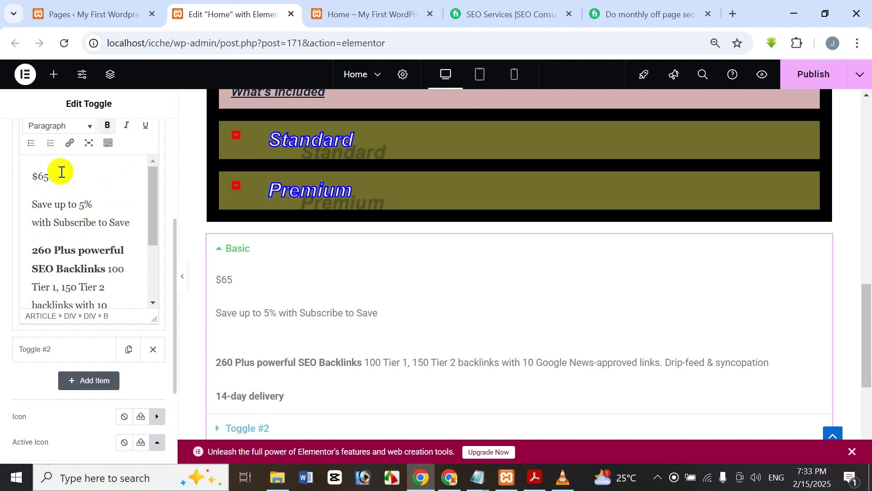
{"action": "left_click_drag", "start_coordinate": [133, 250], "coordinate": [10, 248]}
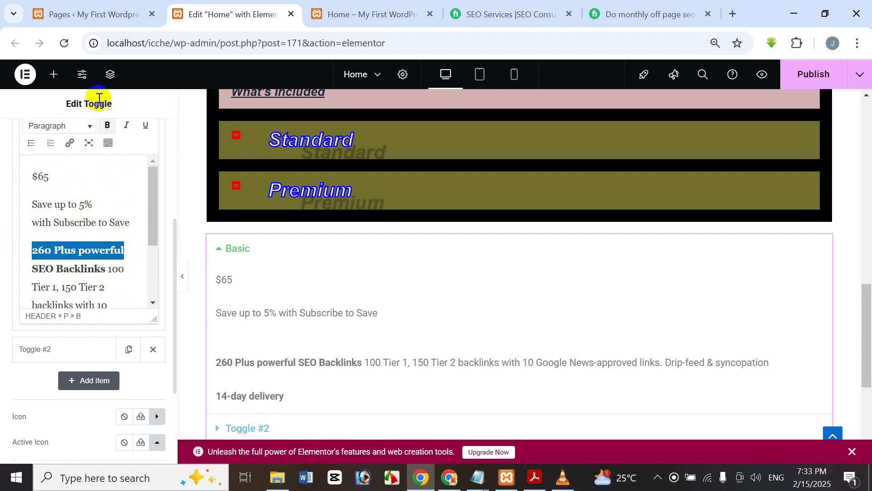
{"action": "left_click", "coordinate": [69, 143]}
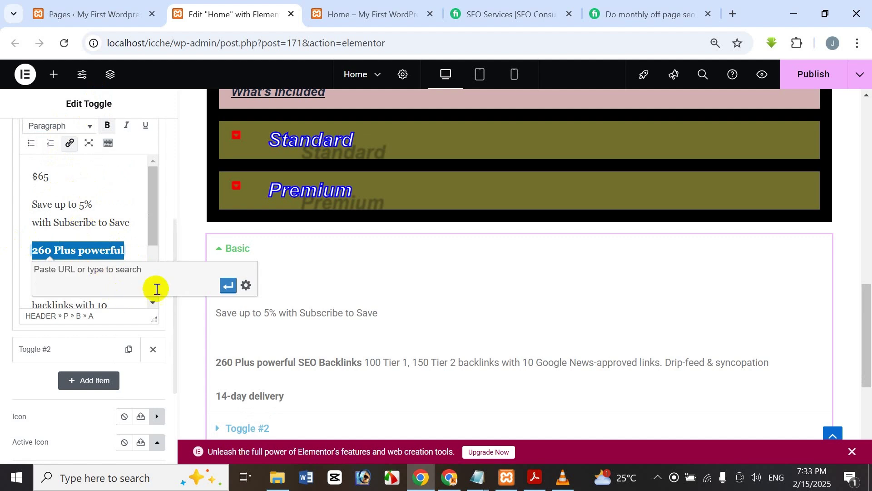
{"action": "left_click", "coordinate": [246, 285]}
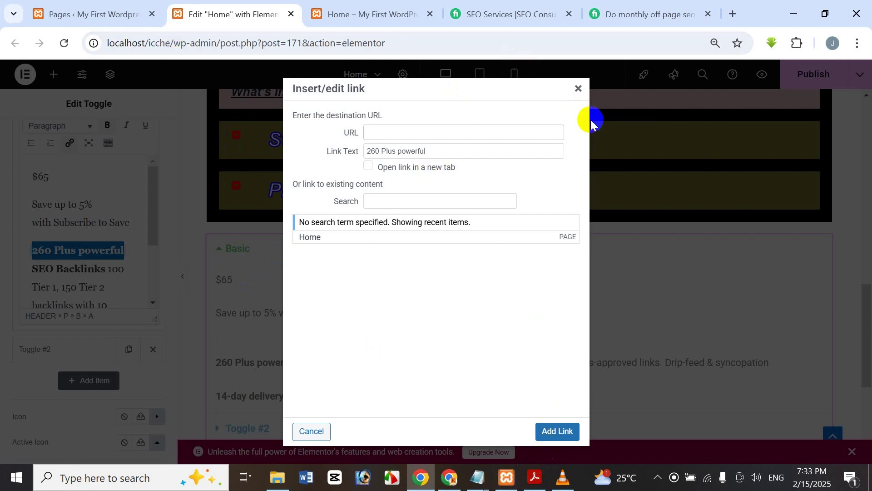
{"action": "left_click", "coordinate": [583, 89]}
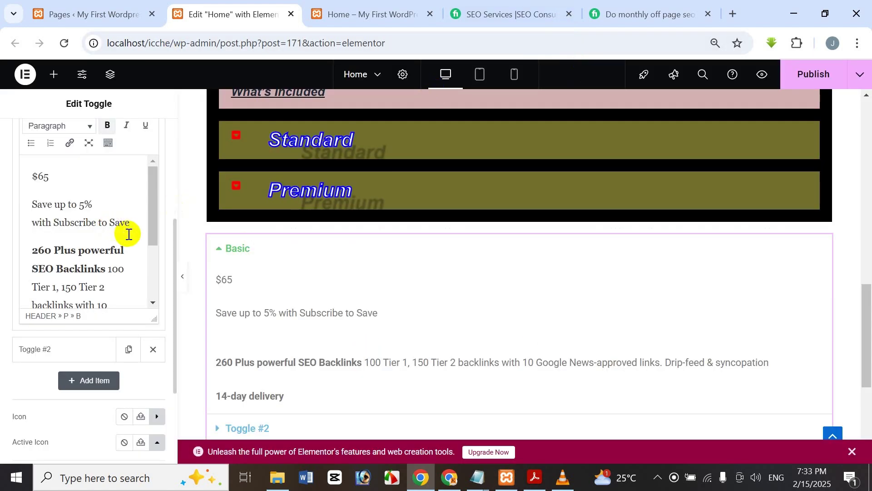
- View the Basic content in the fullscreen editor, return to the normal view, and show and hide the additional formatting tools
{"action": "left_click", "coordinate": [88, 145]}
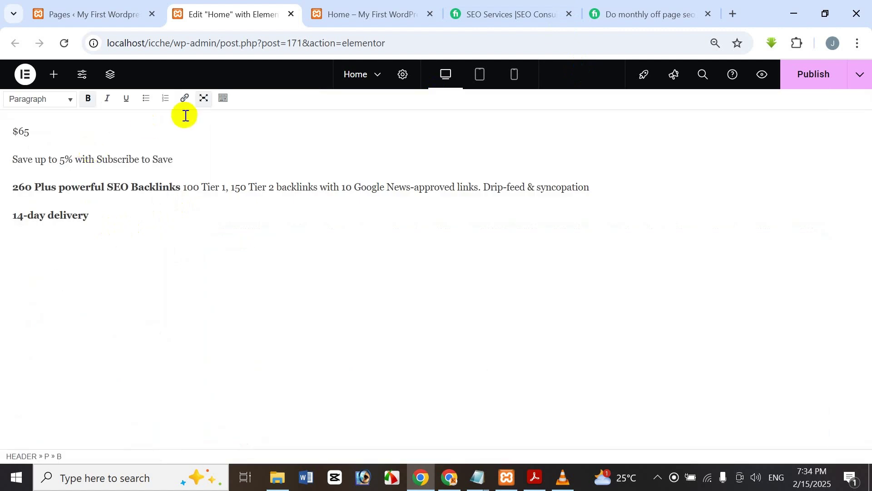
{"action": "left_click", "coordinate": [205, 100]}
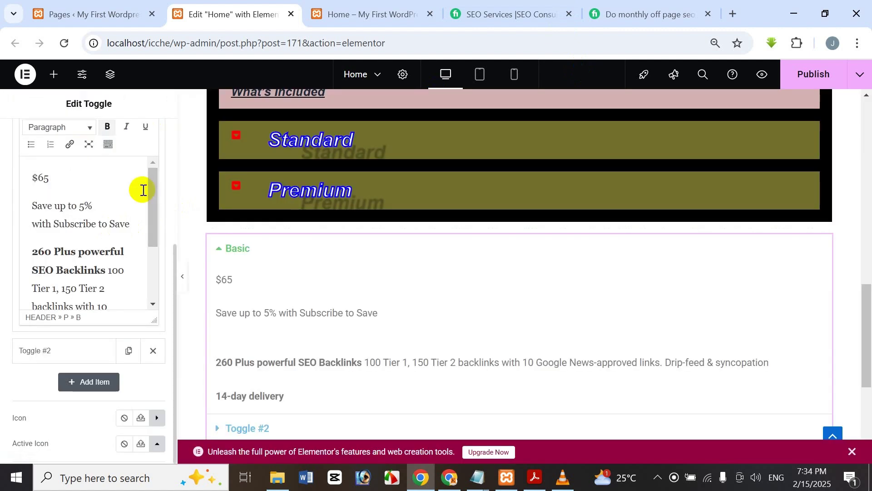
{"action": "left_click", "coordinate": [109, 146]}
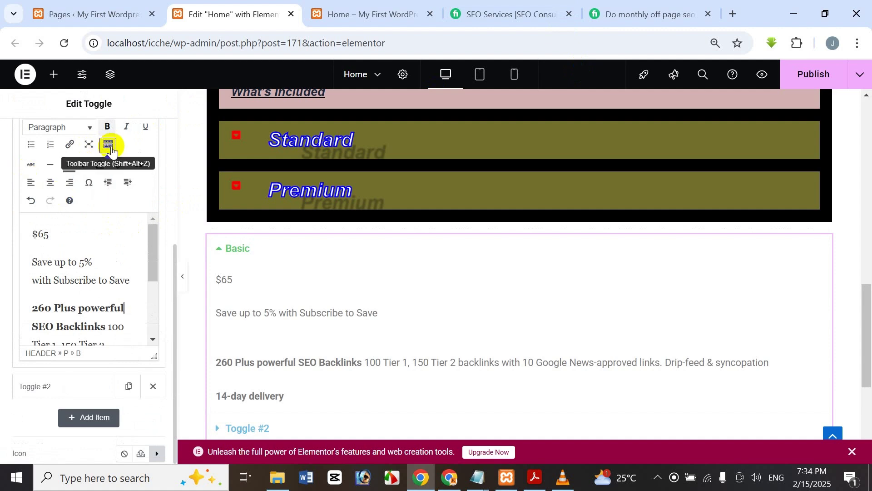
{"action": "left_click", "coordinate": [109, 146]}
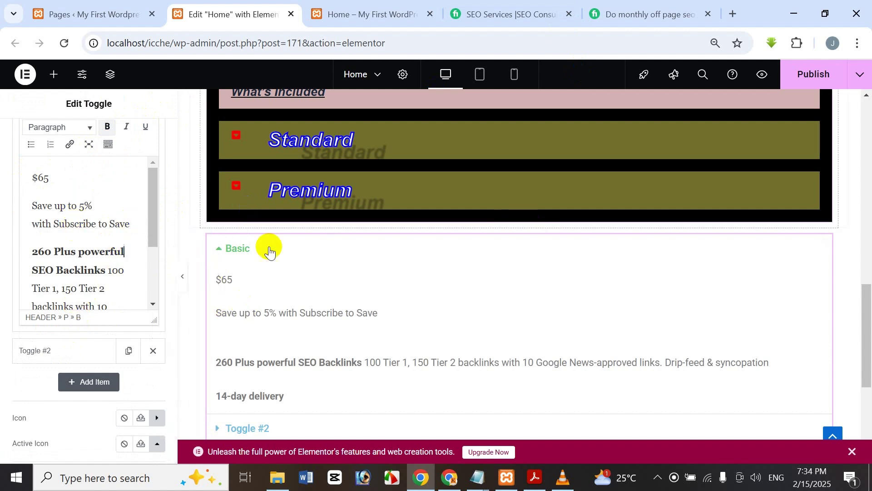
- Open the second toggle item and set its title to Standard, taken from the package name on the Fiverr gig page
{"action": "scroll", "coordinate": [867, 350], "scroll_direction": "down", "scroll_amount": 2}
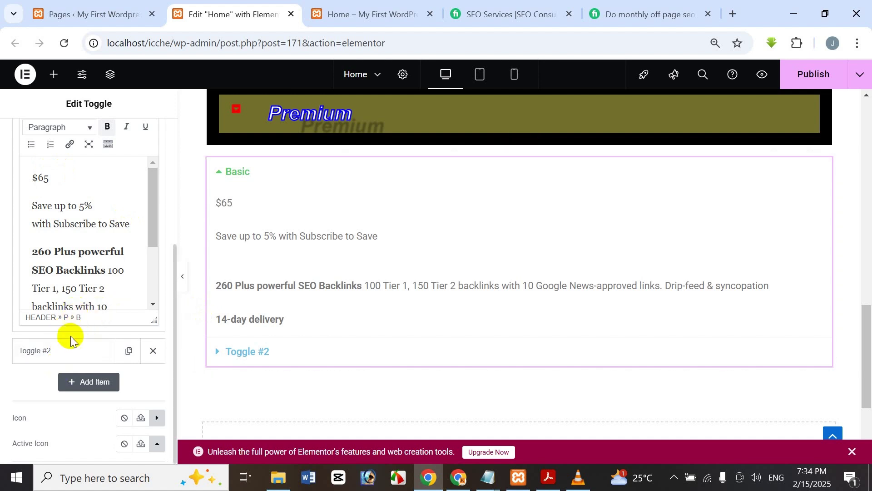
{"action": "left_click", "coordinate": [68, 353]}
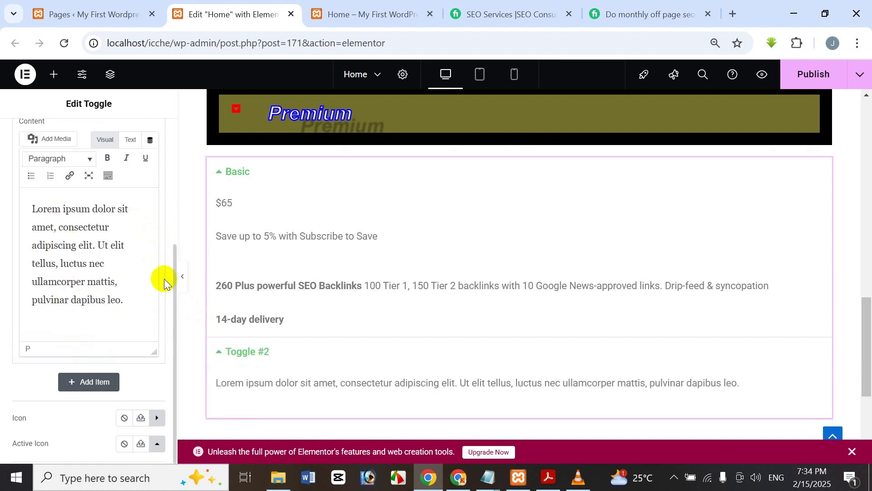
{"action": "scroll", "coordinate": [171, 254], "scroll_direction": "up", "scroll_amount": 1}
{"action": "scroll", "coordinate": [171, 255], "scroll_direction": "up", "scroll_amount": 1}
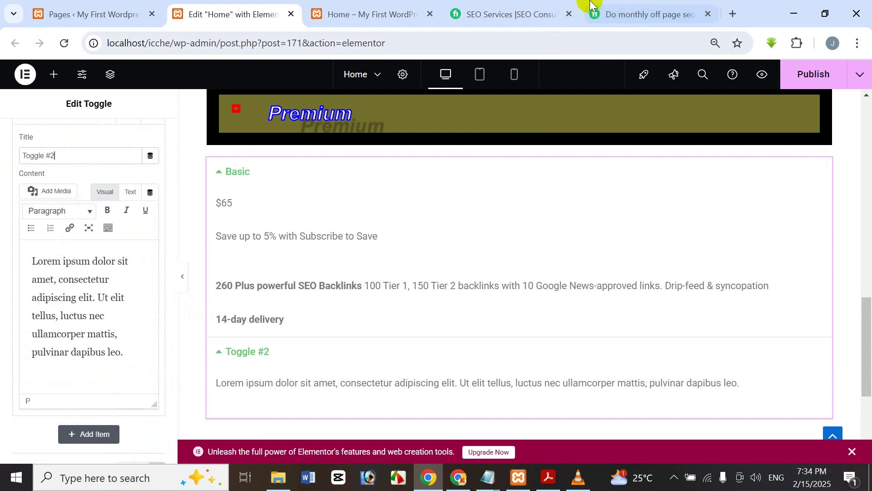
{"action": "left_click", "coordinate": [643, 4]}
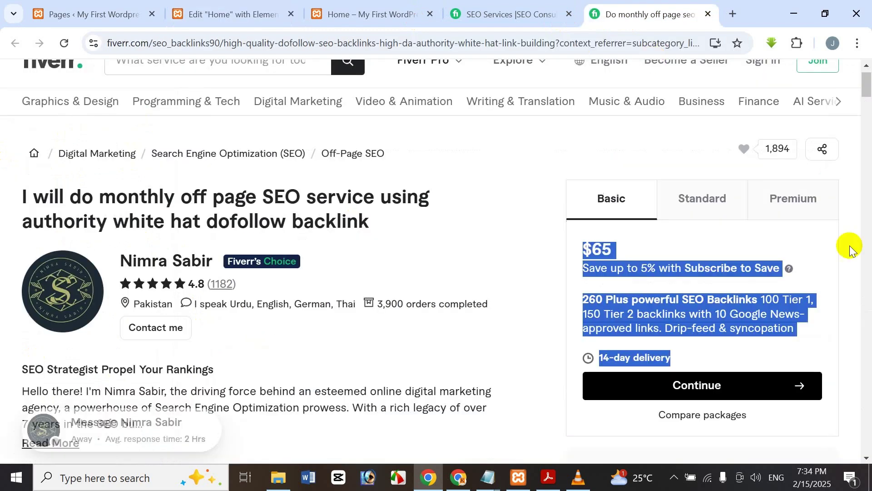
{"action": "left_click", "coordinate": [287, 7]}
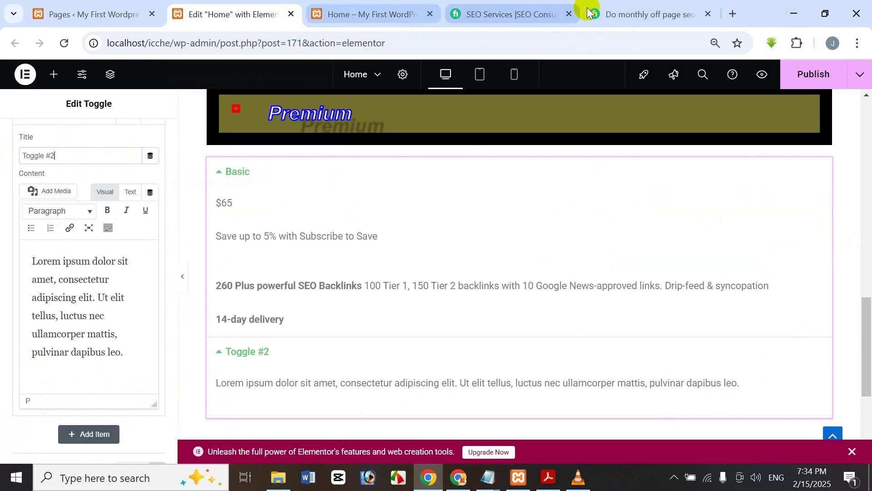
{"action": "left_click", "coordinate": [614, 12]}
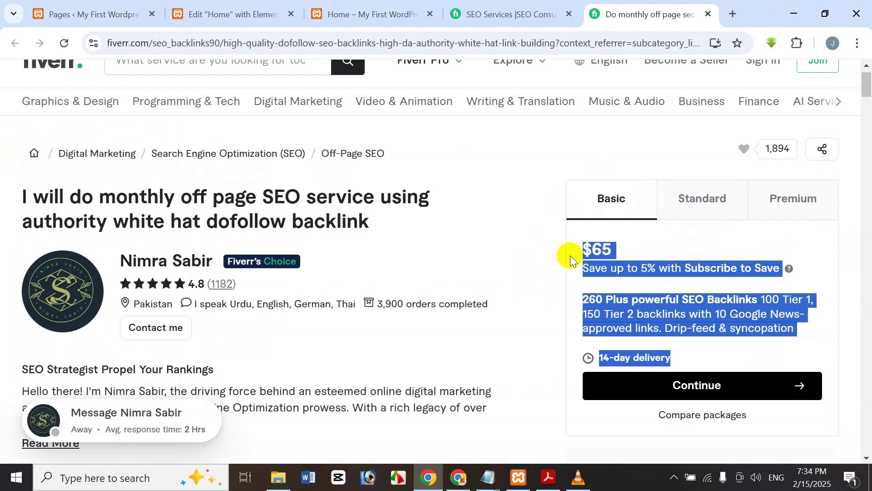
{"action": "left_click", "coordinate": [562, 226]}
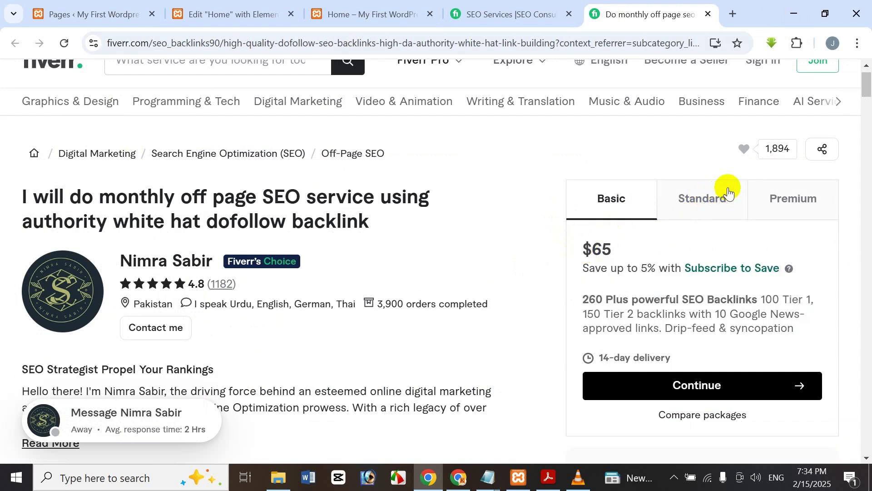
{"action": "left_click_drag", "start_coordinate": [732, 198], "coordinate": [663, 201]}
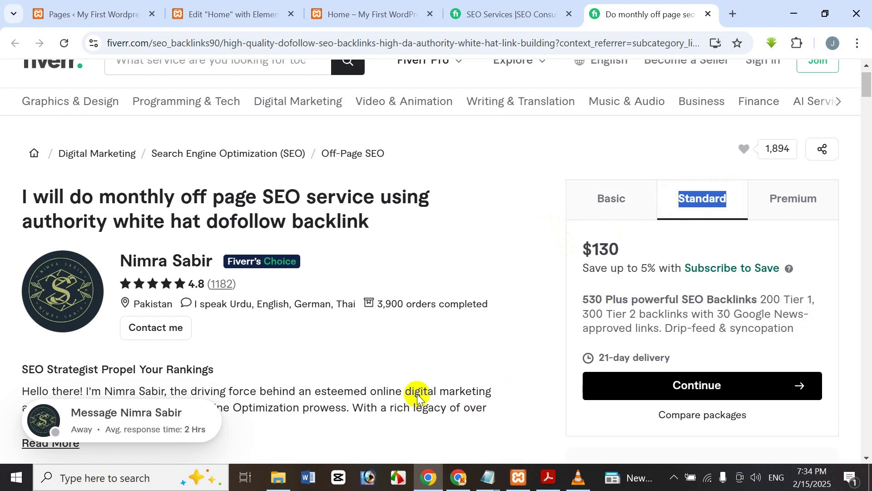
{"action": "left_click", "coordinate": [217, 15]}
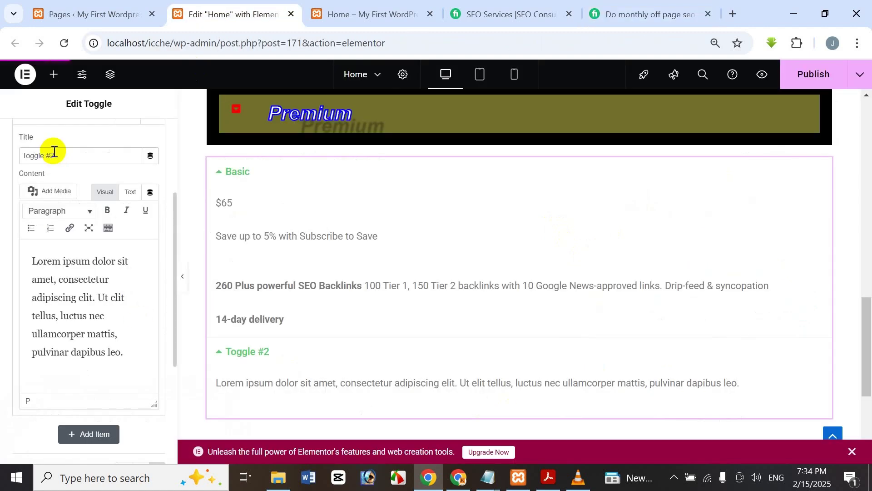
{"action": "type", "text": "Standard"}
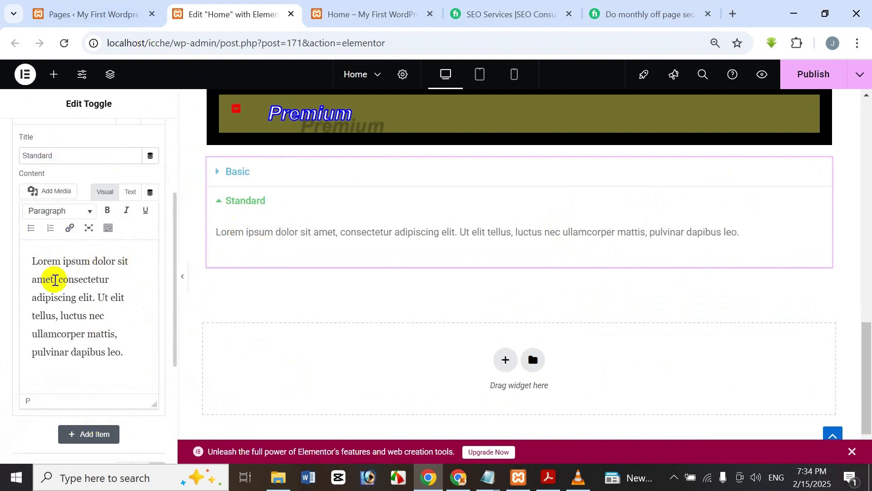
- Replace the Standard item's placeholder content with the $130 Standard package text copied from the Fiverr gig page, from the price to the 21-day delivery line
{"action": "left_click", "coordinate": [55, 280]}
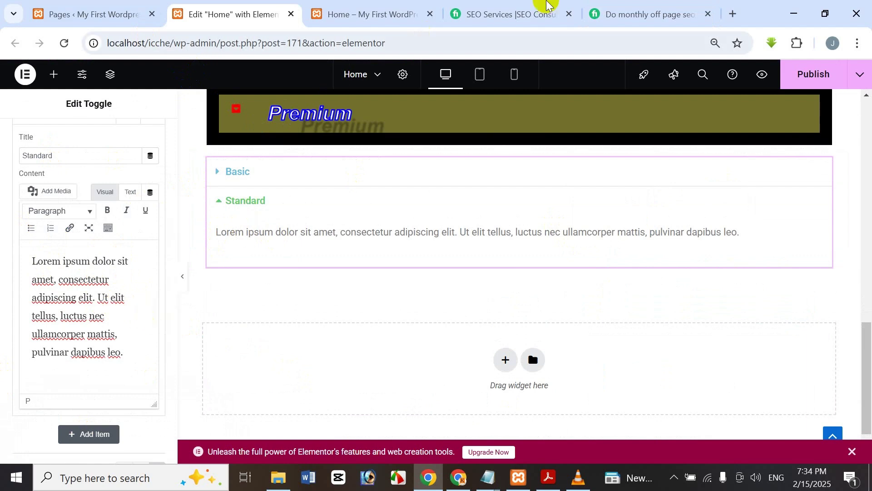
{"action": "left_click", "coordinate": [627, 9]}
{"action": "left_click", "coordinate": [234, 12]}
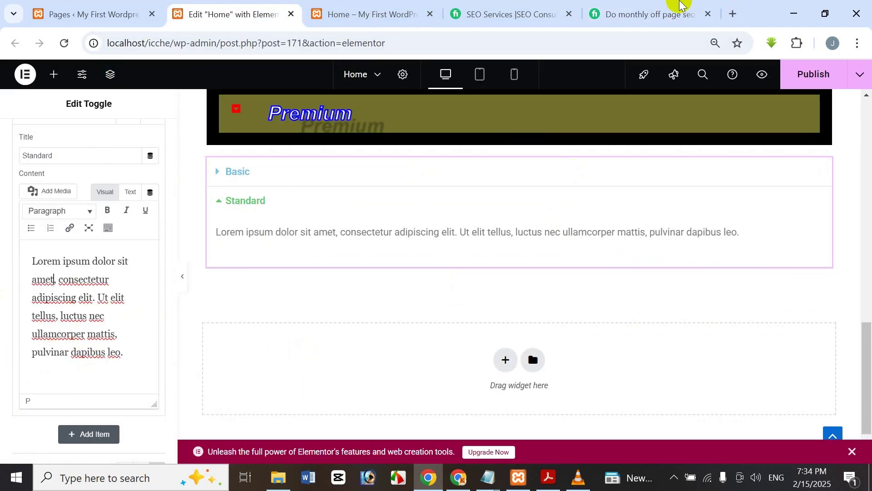
{"action": "left_click", "coordinate": [630, 10]}
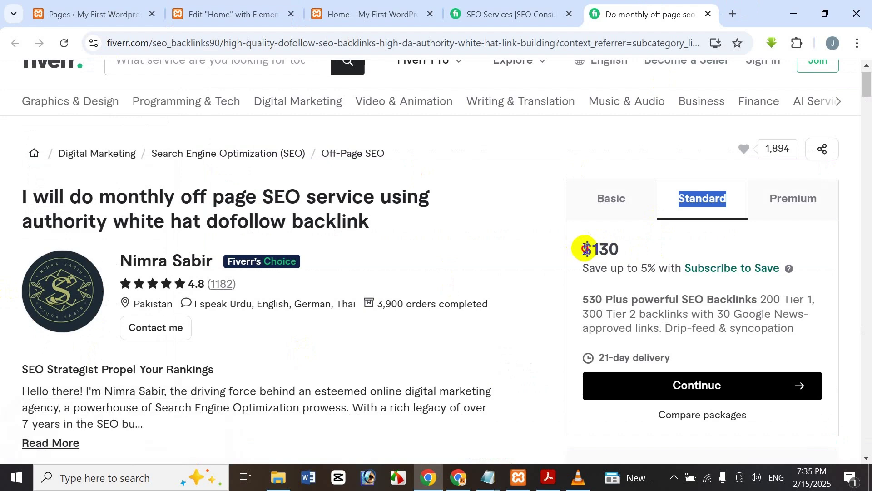
{"action": "left_click_drag", "start_coordinate": [583, 250], "coordinate": [790, 362]}
{"action": "key", "text": "ctrl+c"}
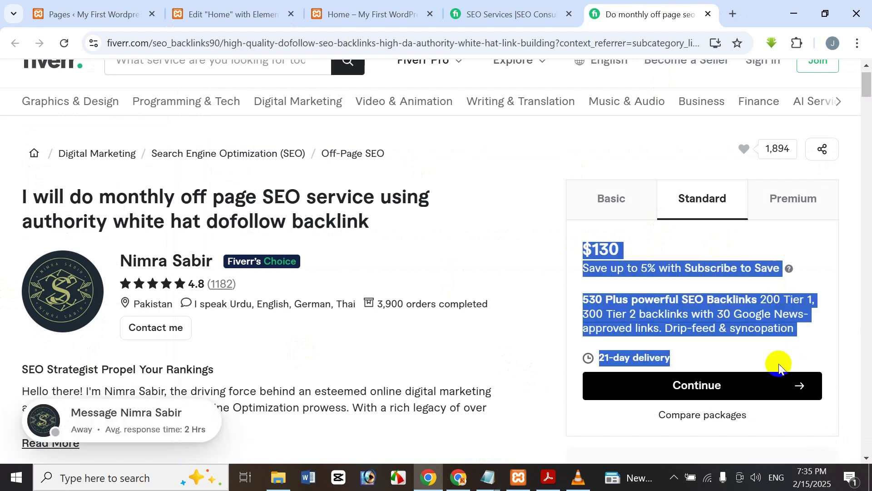
{"action": "left_click", "coordinate": [243, 5]}
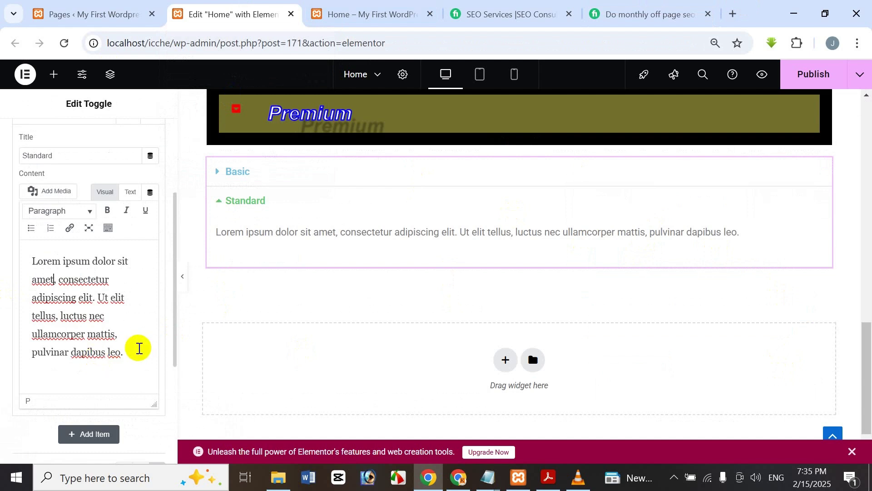
{"action": "triple_click", "coordinate": [111, 301]}
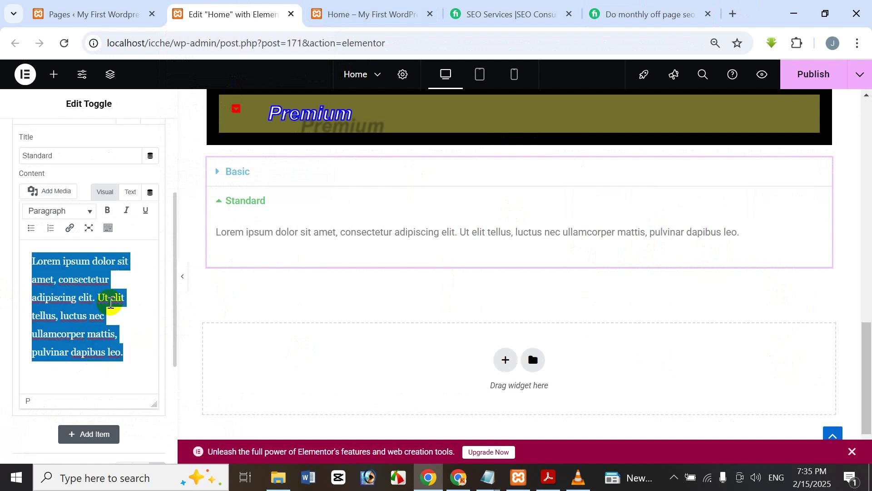
{"action": "key", "text": "ctrl+v"}
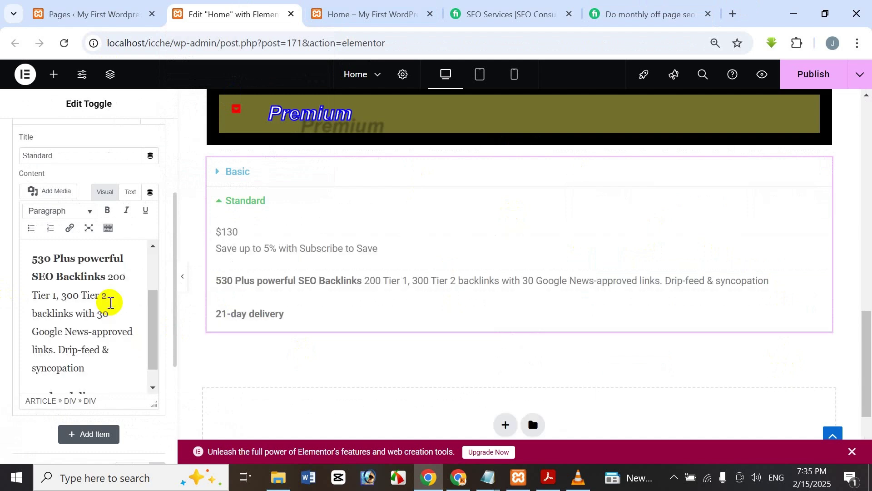
- Review the Standard item's content in the editor, and expand and collapse the Basic item in the page preview
{"action": "scroll", "coordinate": [110, 302], "scroll_direction": "up", "scroll_amount": 2}
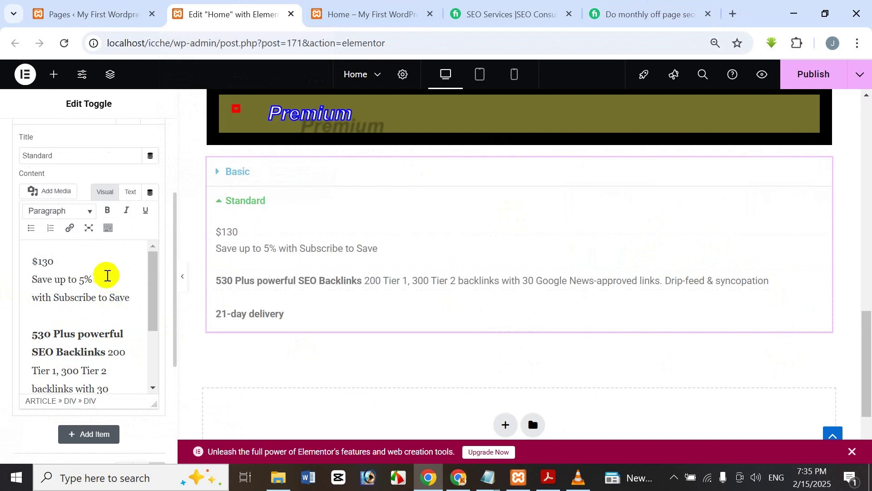
{"action": "scroll", "coordinate": [89, 352], "scroll_direction": "down", "scroll_amount": 3}
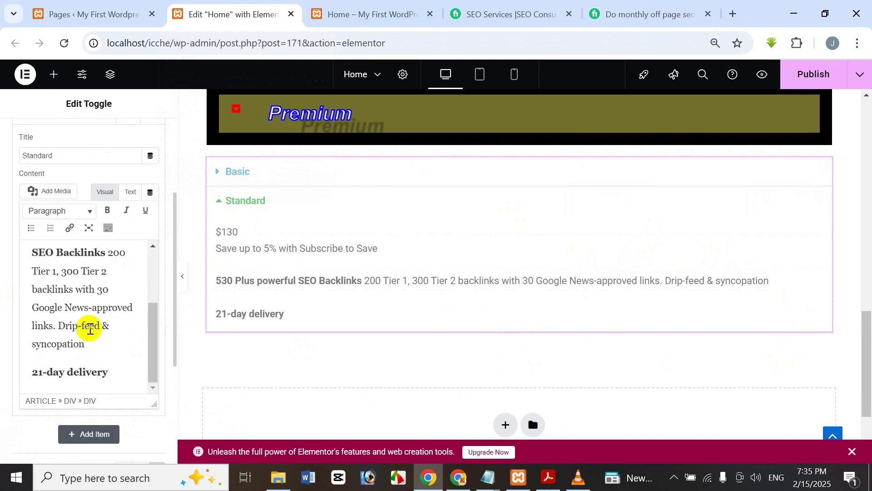
{"action": "scroll", "coordinate": [89, 318], "scroll_direction": "up", "scroll_amount": 3}
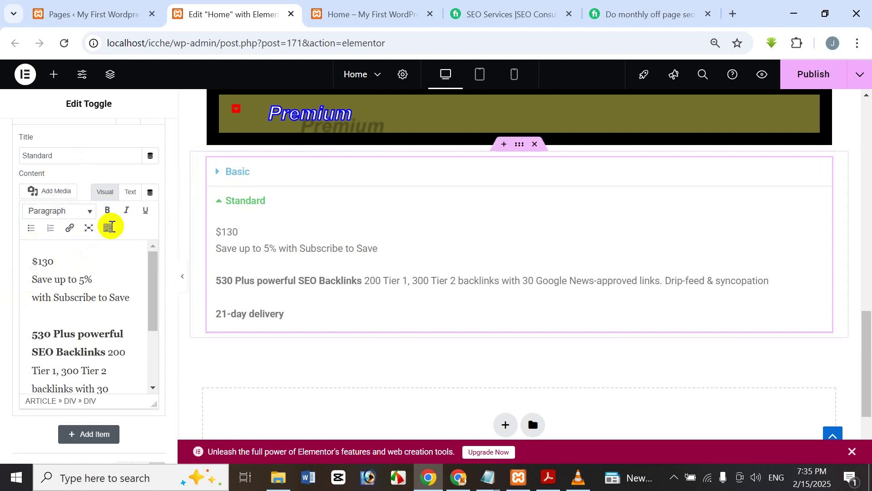
{"action": "scroll", "coordinate": [45, 286], "scroll_direction": "down", "scroll_amount": 1}
{"action": "scroll", "coordinate": [15, 313], "scroll_direction": "up", "scroll_amount": 2}
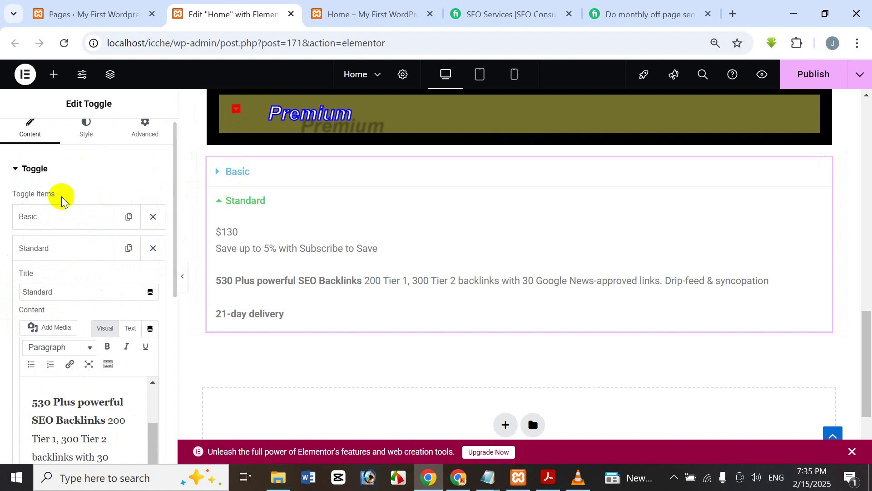
{"action": "left_click", "coordinate": [243, 172]}
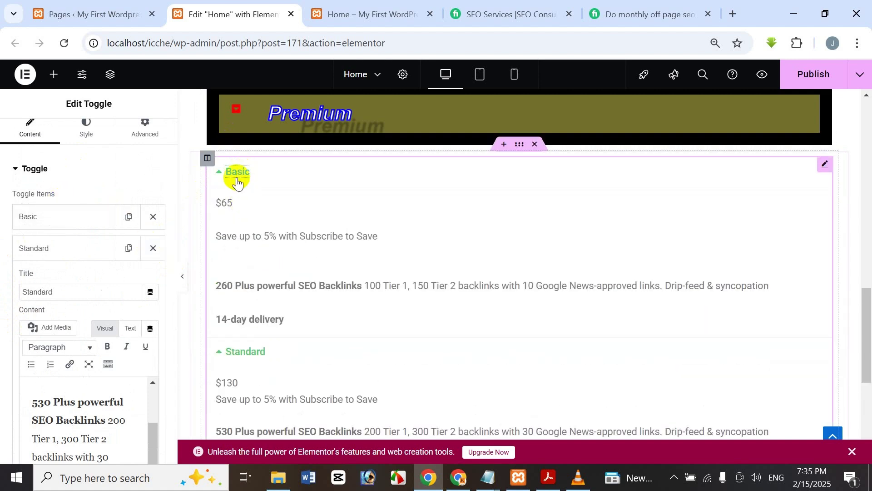
{"action": "left_click", "coordinate": [237, 179]}
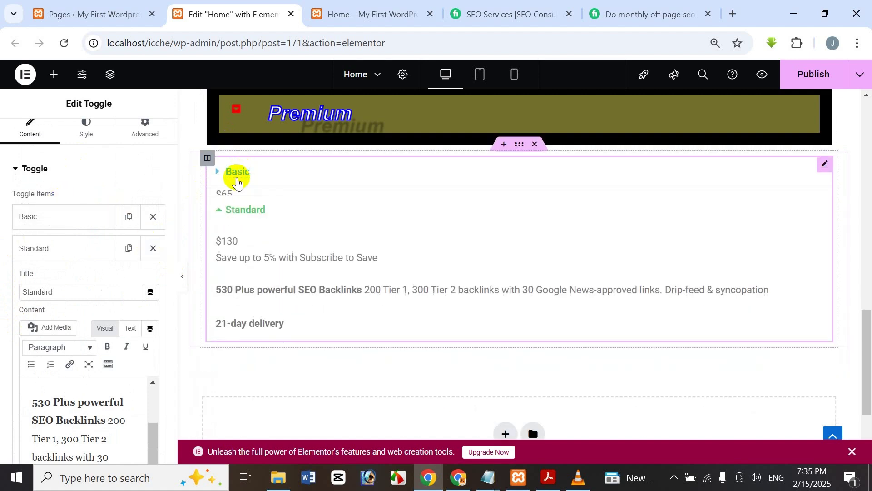
{"action": "scroll", "coordinate": [45, 295], "scroll_direction": "down", "scroll_amount": 3}
{"action": "scroll", "coordinate": [61, 295], "scroll_direction": "down", "scroll_amount": 1}
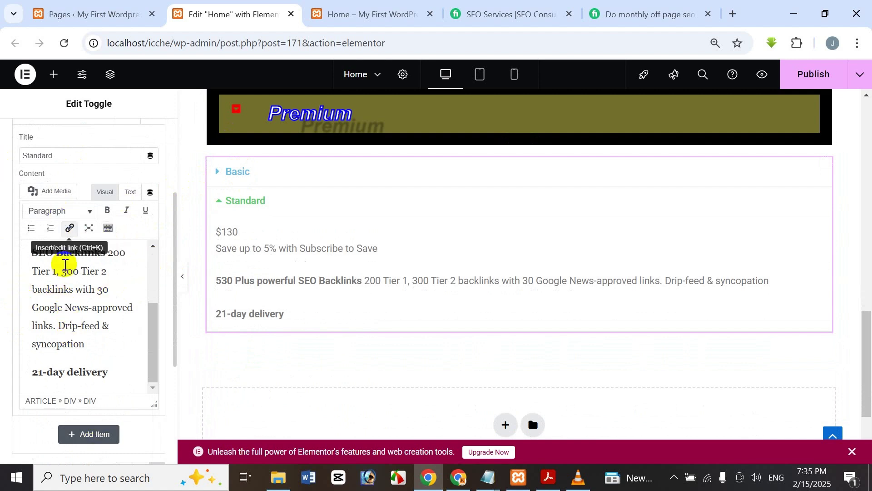
{"action": "scroll", "coordinate": [64, 266], "scroll_direction": "up", "scroll_amount": 2}
{"action": "scroll", "coordinate": [81, 162], "scroll_direction": "up", "scroll_amount": 2}
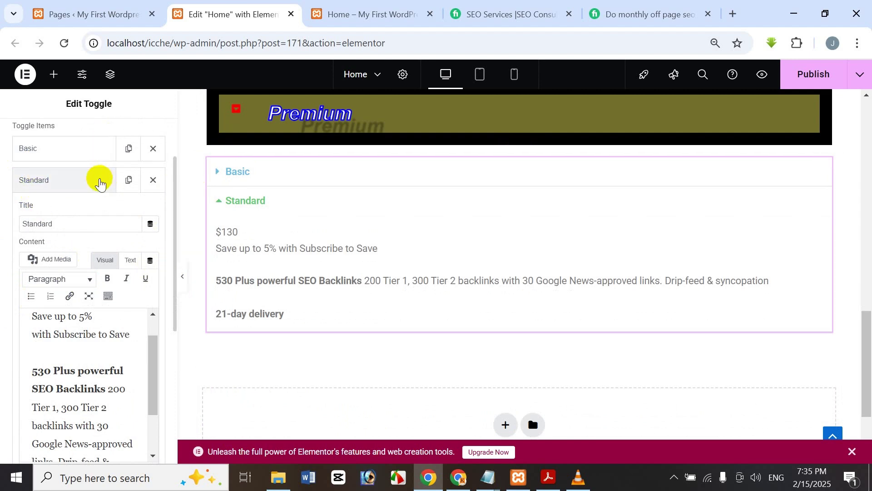
- Add a third item to the Toggle widget below Standard
{"action": "scroll", "coordinate": [66, 184], "scroll_direction": "down", "scroll_amount": 2}
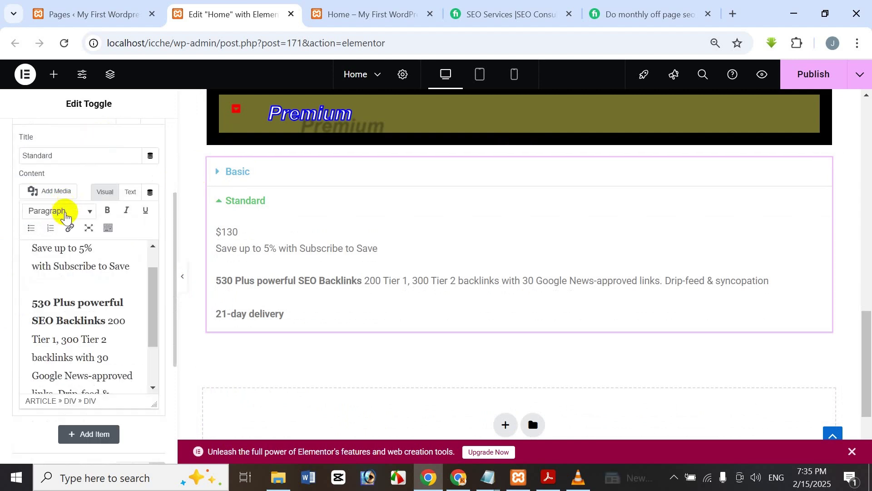
{"action": "scroll", "coordinate": [74, 390], "scroll_direction": "down", "scroll_amount": 3}
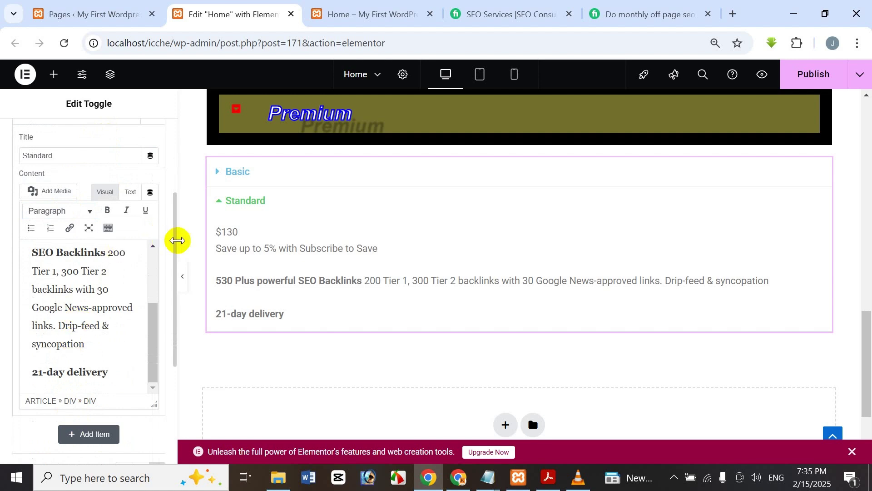
{"action": "scroll", "coordinate": [168, 268], "scroll_direction": "down", "scroll_amount": 2}
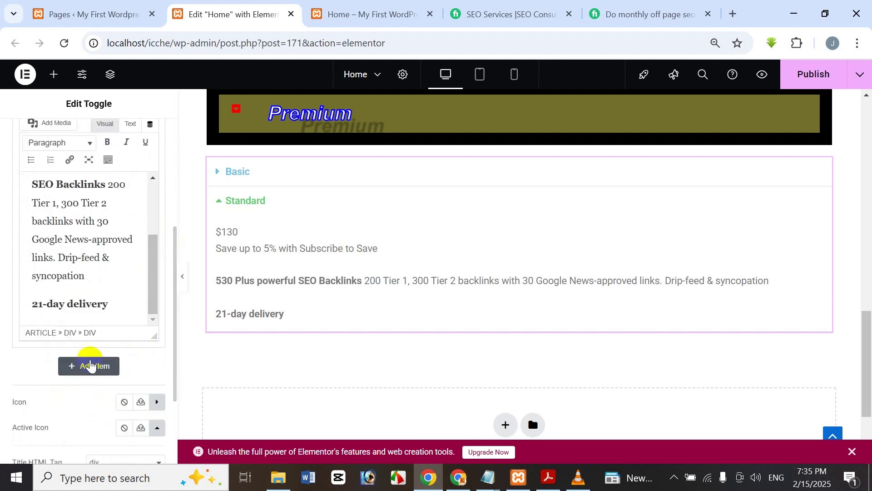
{"action": "left_click", "coordinate": [91, 365]}
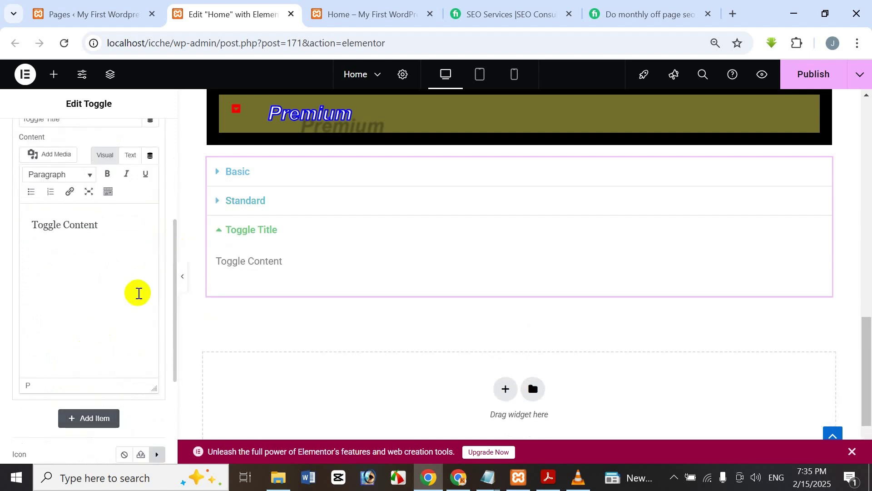
{"action": "scroll", "coordinate": [154, 270], "scroll_direction": "up", "scroll_amount": 2}
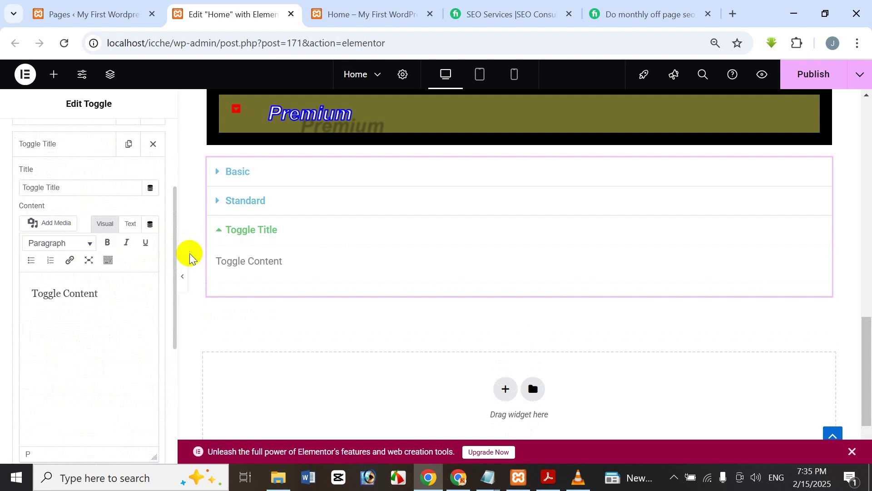
{"action": "scroll", "coordinate": [167, 248], "scroll_direction": "up", "scroll_amount": 4}
{"action": "scroll", "coordinate": [168, 249], "scroll_direction": "down", "scroll_amount": 2}
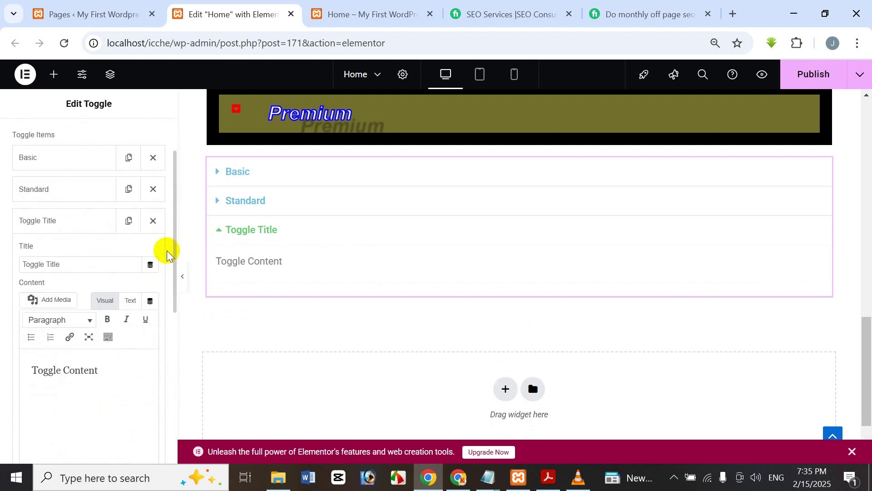
- Set the third toggle item's title to Premium, taken from the package name on the Fiverr gig page
{"action": "scroll", "coordinate": [168, 279], "scroll_direction": "down", "scroll_amount": 2}
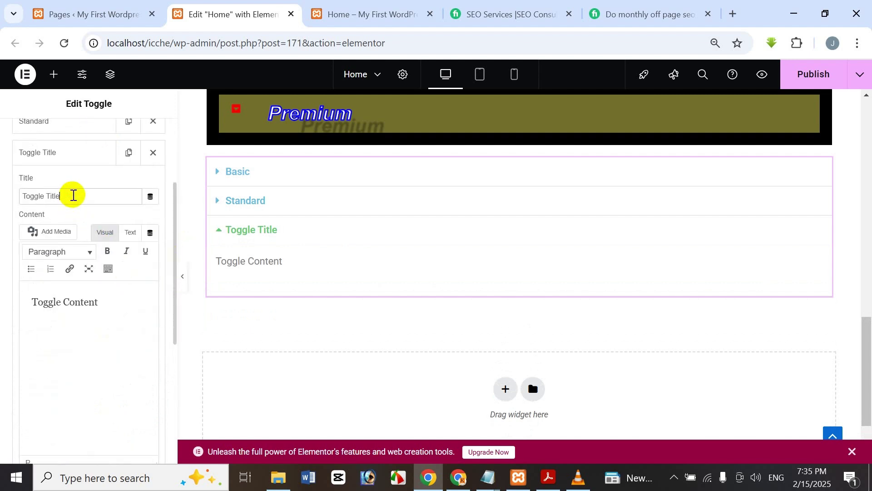
{"action": "left_click", "coordinate": [628, 5]}
{"action": "left_click_drag", "start_coordinate": [824, 200], "coordinate": [752, 201]}
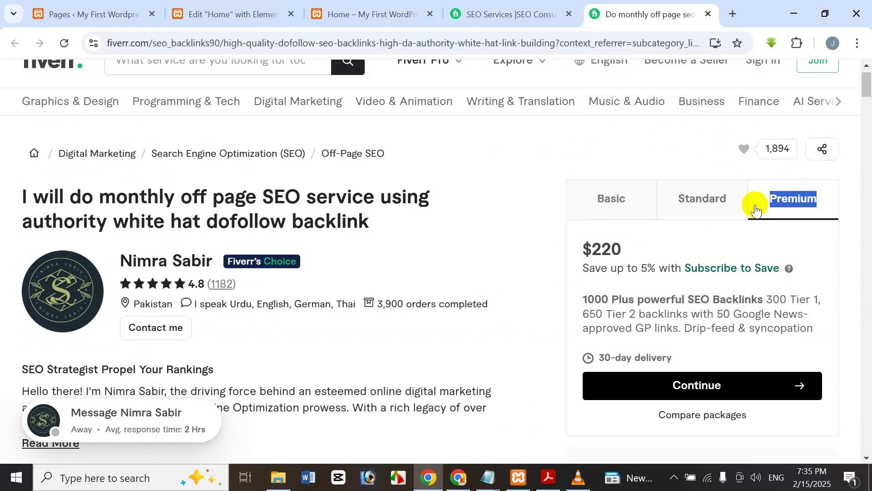
{"action": "left_click", "coordinate": [186, 7]}
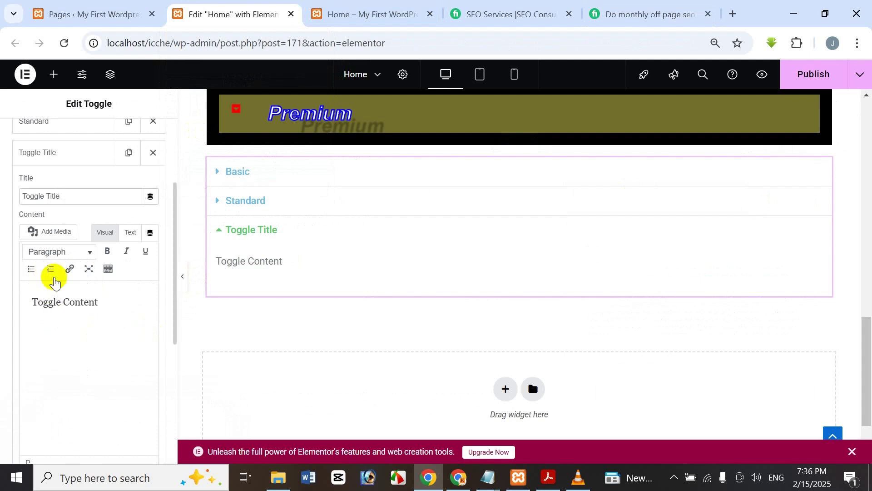
{"action": "left_click", "coordinate": [72, 200]}
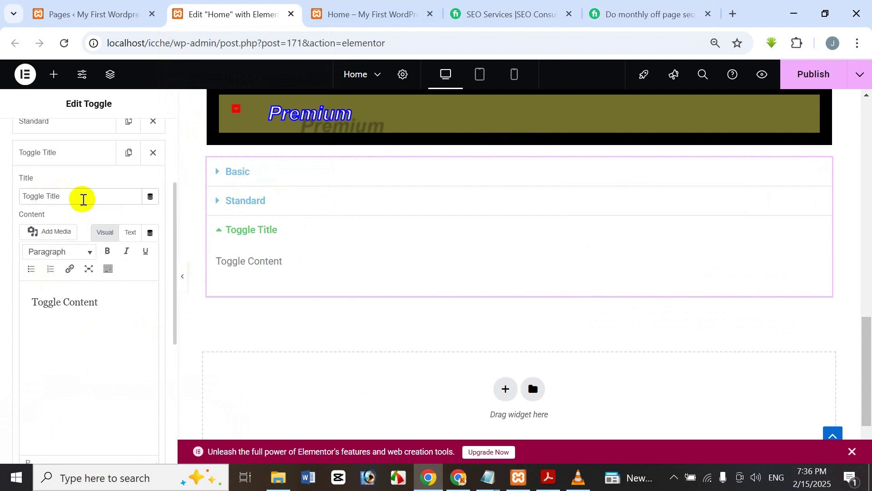
{"action": "type", "text": "Premium"}
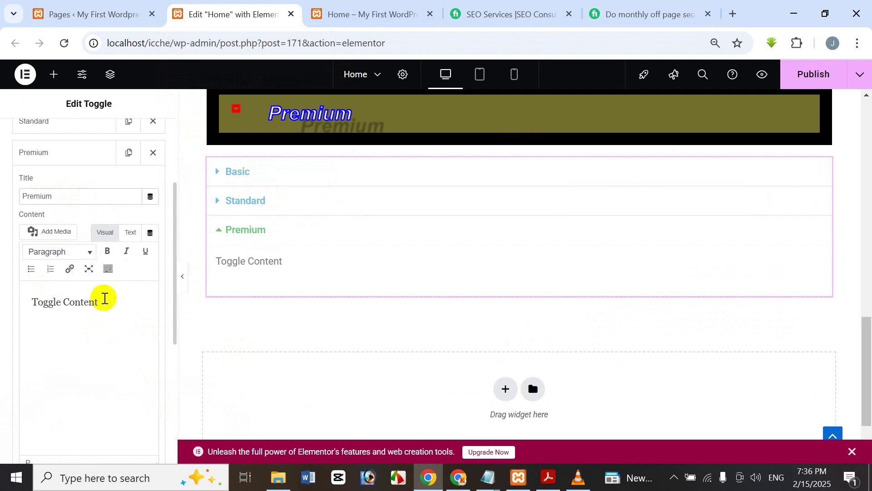
- Replace the Premium item's placeholder content with the $220 Premium package text copied from the Fiverr gig page, from the price to the 30-day delivery line
{"action": "left_click", "coordinate": [604, 14]}
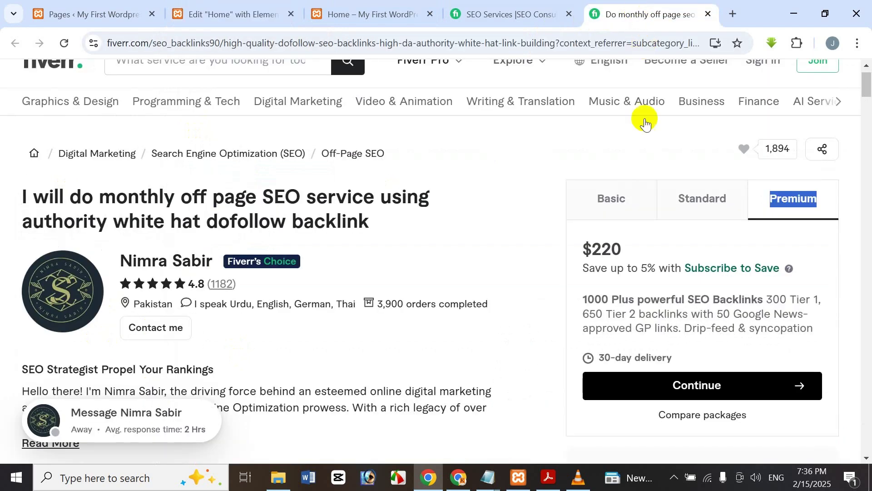
{"action": "left_click", "coordinate": [430, 14]}
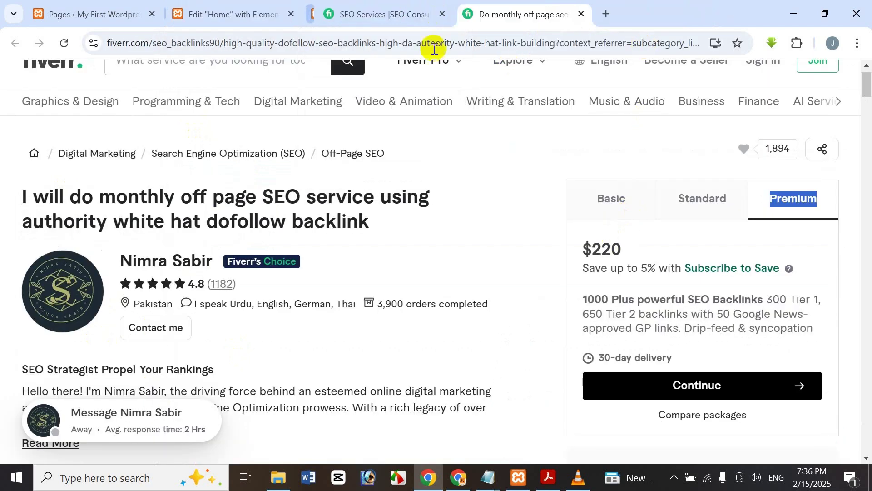
{"action": "left_click_drag", "start_coordinate": [576, 246], "coordinate": [808, 359]}
{"action": "key", "text": "ctrl+c"}
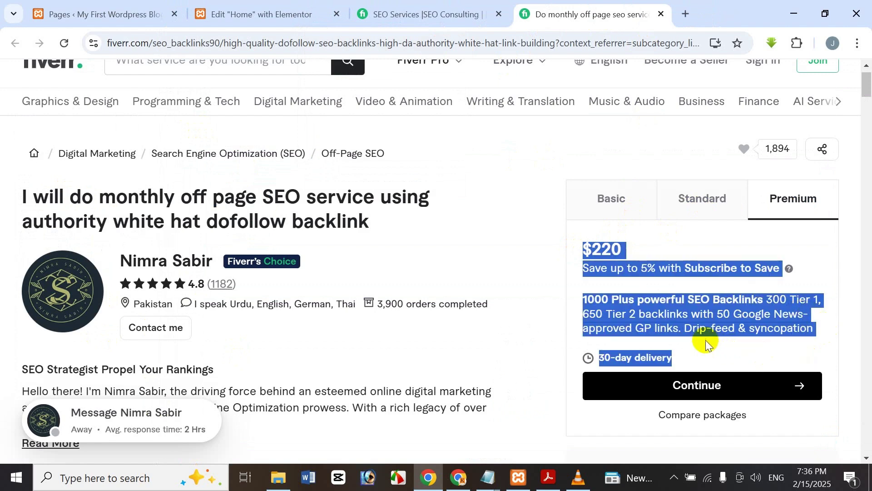
{"action": "left_click", "coordinate": [249, 7]}
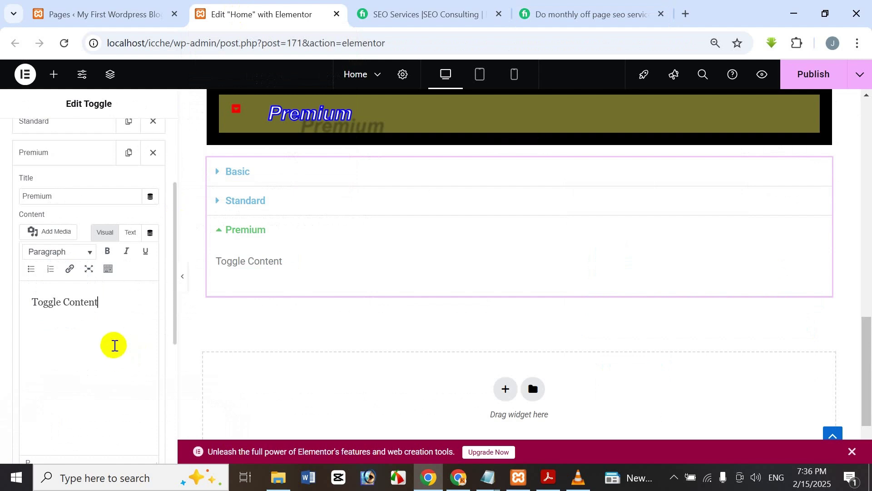
{"action": "triple_click", "coordinate": [97, 312]}
{"action": "key", "text": "BackSpace"}
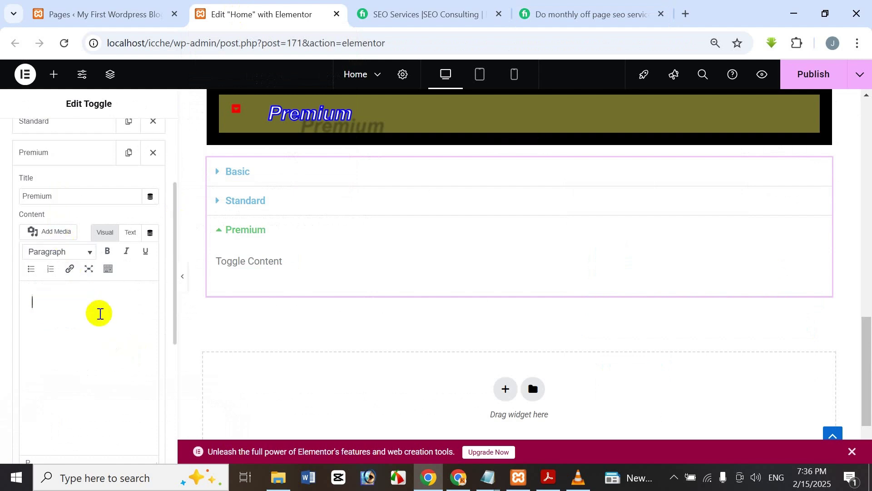
{"action": "key", "text": "ctrl+v"}
- Review the Premium item's content in the editor and collapse its settings
{"action": "scroll", "coordinate": [100, 314], "scroll_direction": "up", "scroll_amount": 2}
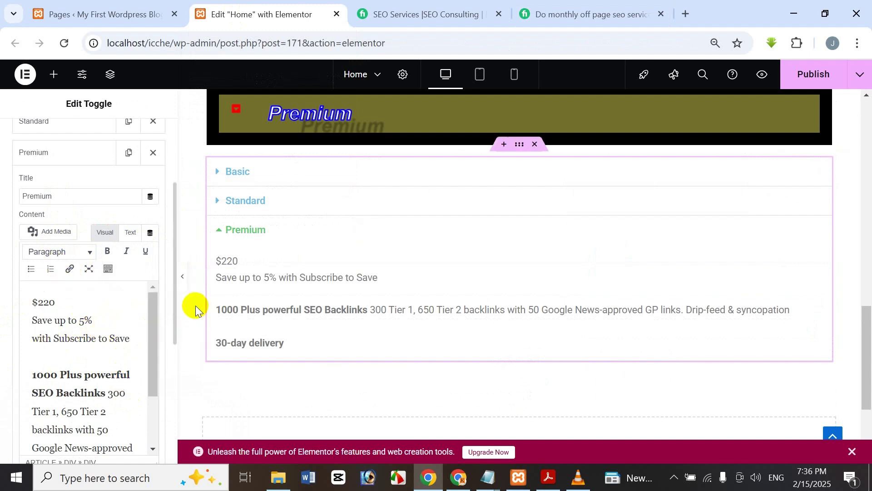
{"action": "scroll", "coordinate": [73, 336], "scroll_direction": "down", "scroll_amount": 3}
{"action": "scroll", "coordinate": [135, 243], "scroll_direction": "down", "scroll_amount": 2}
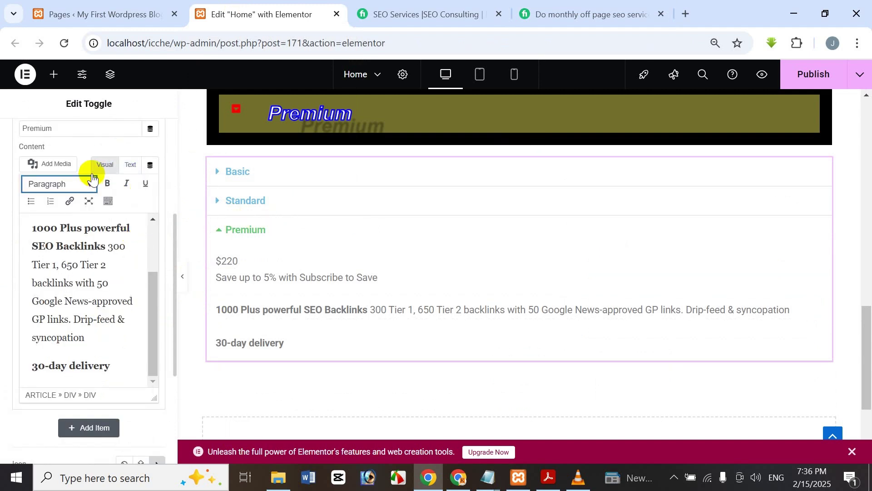
{"action": "scroll", "coordinate": [93, 178], "scroll_direction": "up", "scroll_amount": 4}
{"action": "left_click", "coordinate": [66, 221]}
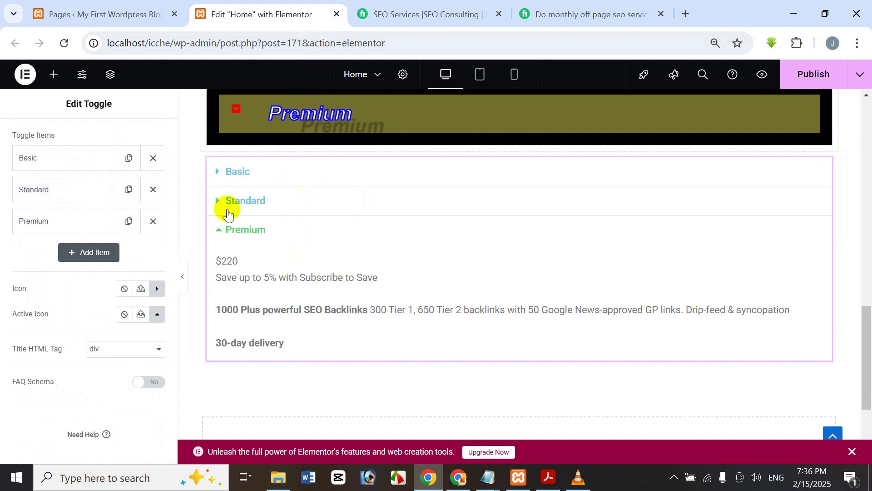
- Expand the Basic and Standard items in the page preview to check their content, and collapse all three toggle items
{"action": "left_click", "coordinate": [247, 175]}
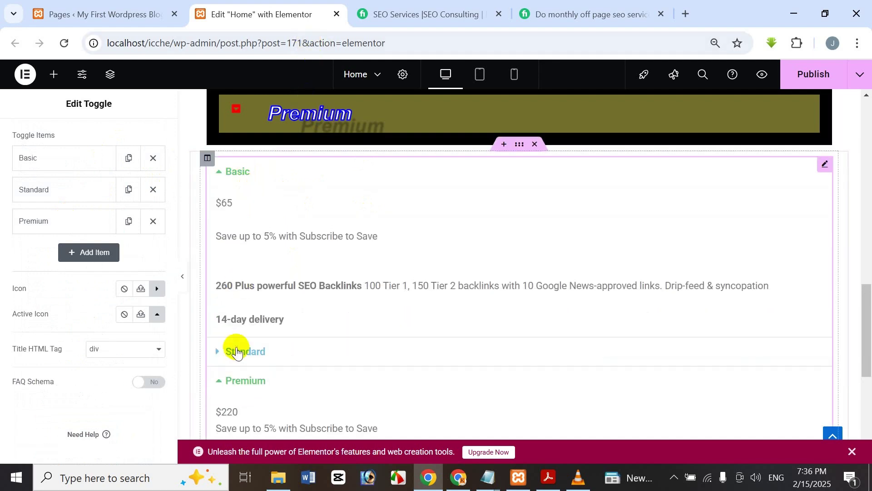
{"action": "left_click", "coordinate": [237, 352]}
{"action": "scroll", "coordinate": [259, 305], "scroll_direction": "down", "scroll_amount": 6}
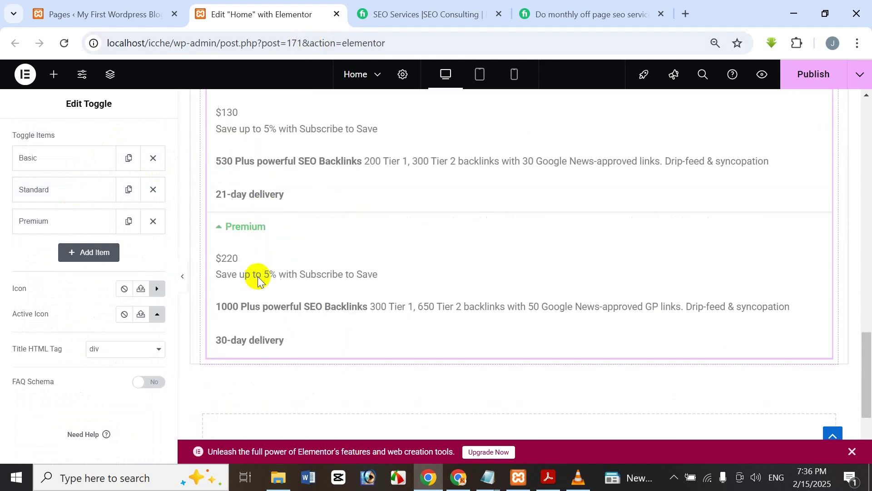
{"action": "left_click", "coordinate": [246, 228]}
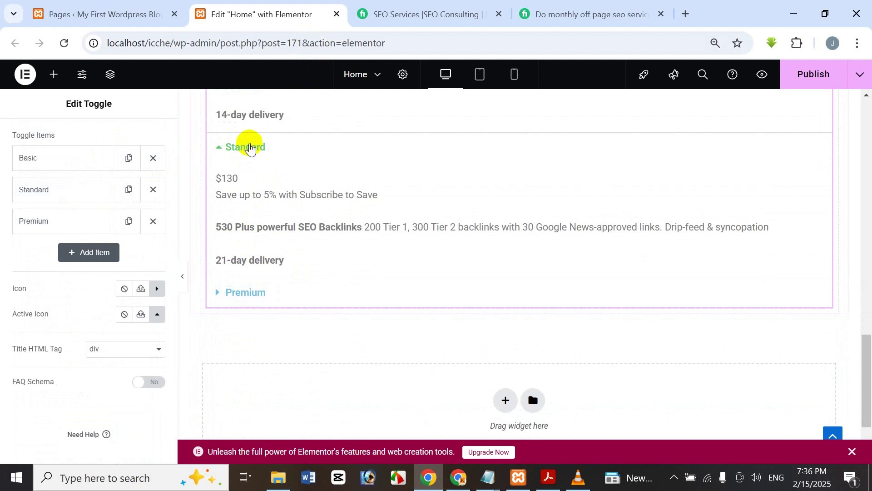
{"action": "left_click", "coordinate": [247, 144]}
{"action": "left_click", "coordinate": [239, 105]}
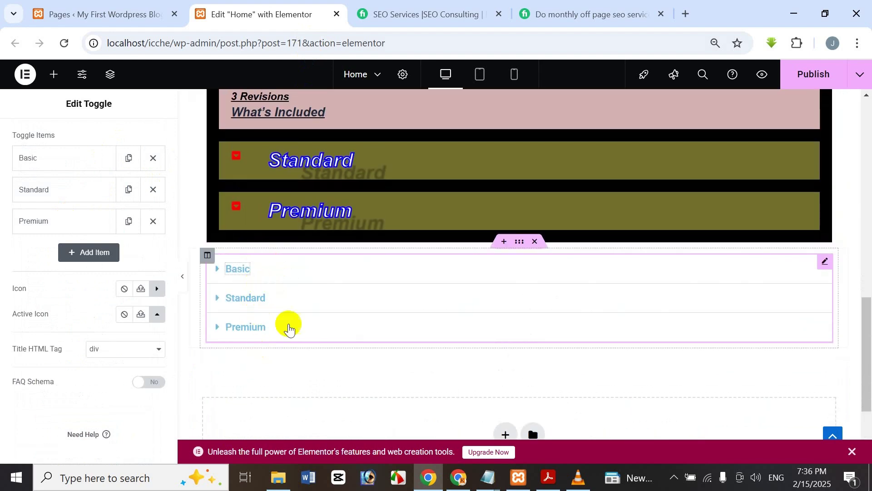
- Compare the Toggle widget with the tabs and accordion above it on the page, expanding and collapsing its Basic item
{"action": "left_click_drag", "start_coordinate": [867, 348], "coordinate": [867, 216]}
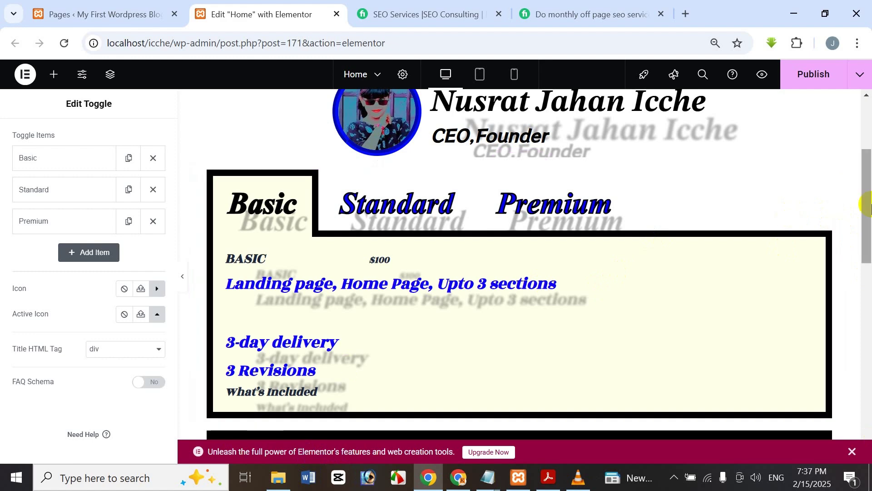
{"action": "left_click_drag", "start_coordinate": [869, 205], "coordinate": [859, 298]}
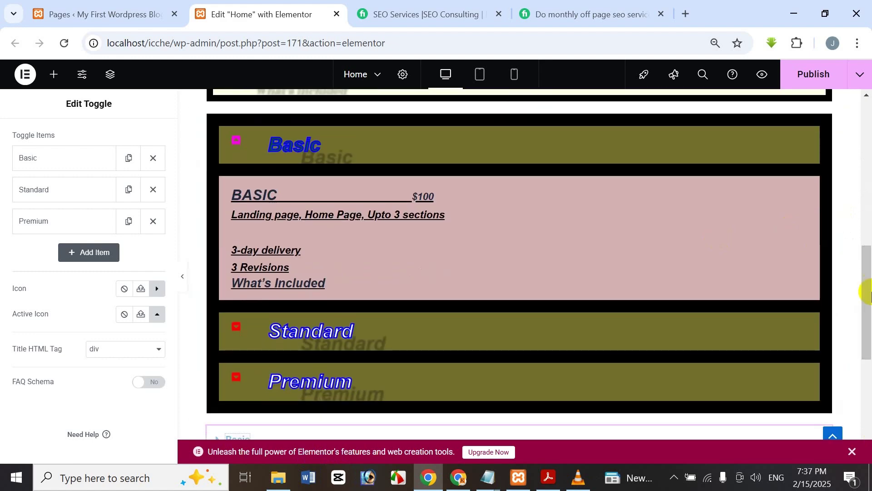
{"action": "left_click_drag", "start_coordinate": [869, 293], "coordinate": [862, 357]}
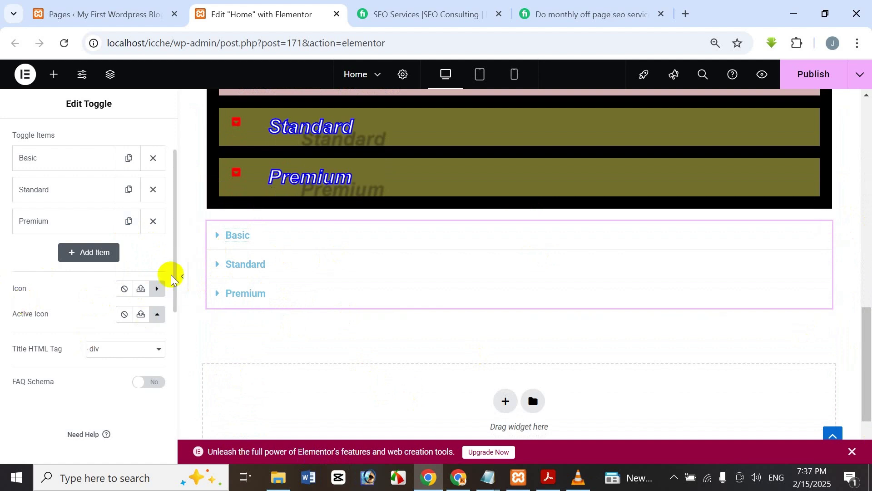
{"action": "left_click", "coordinate": [226, 240]}
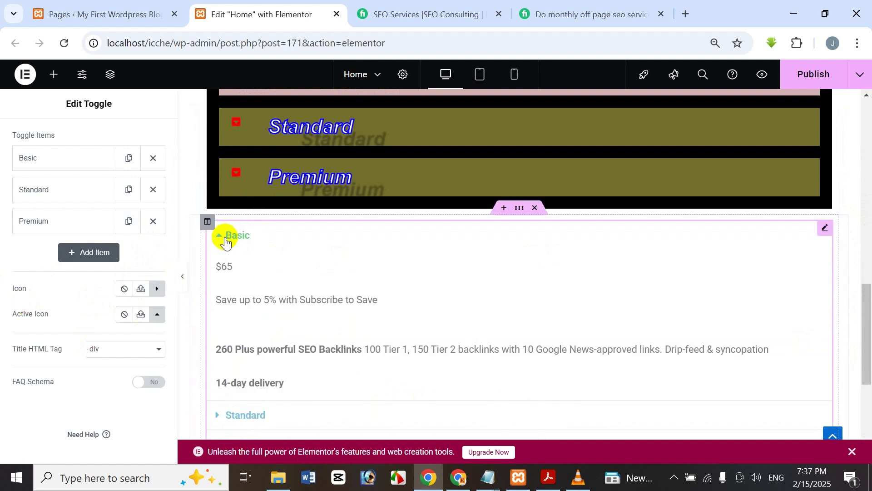
{"action": "left_click", "coordinate": [224, 235]}
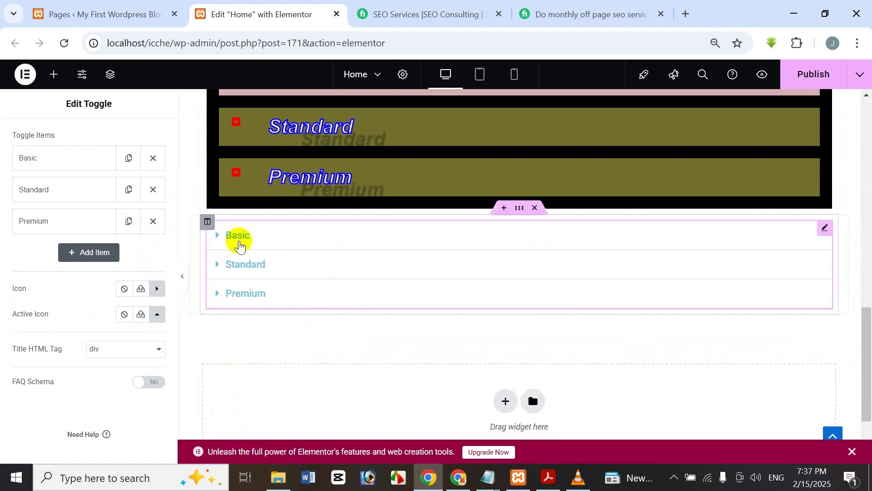
{"action": "left_click", "coordinate": [238, 240]}
{"action": "left_click", "coordinate": [240, 245]}
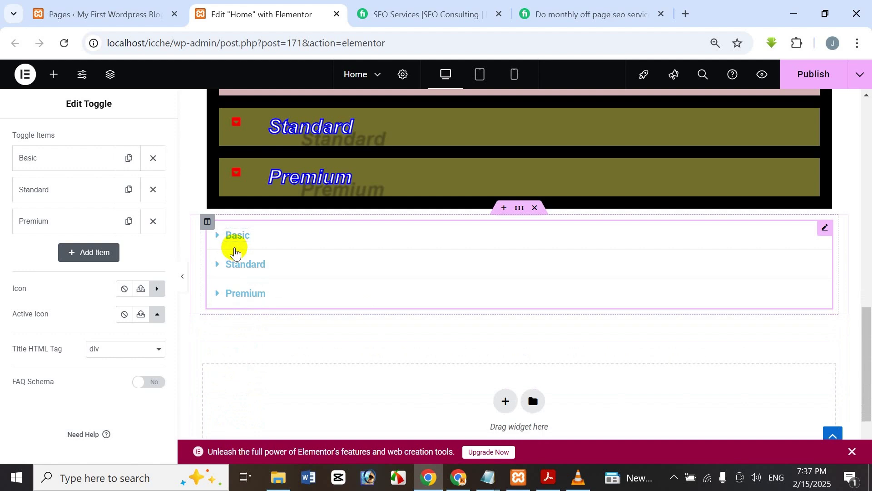
{"action": "left_click", "coordinate": [239, 237]}
{"action": "left_click", "coordinate": [239, 235]}
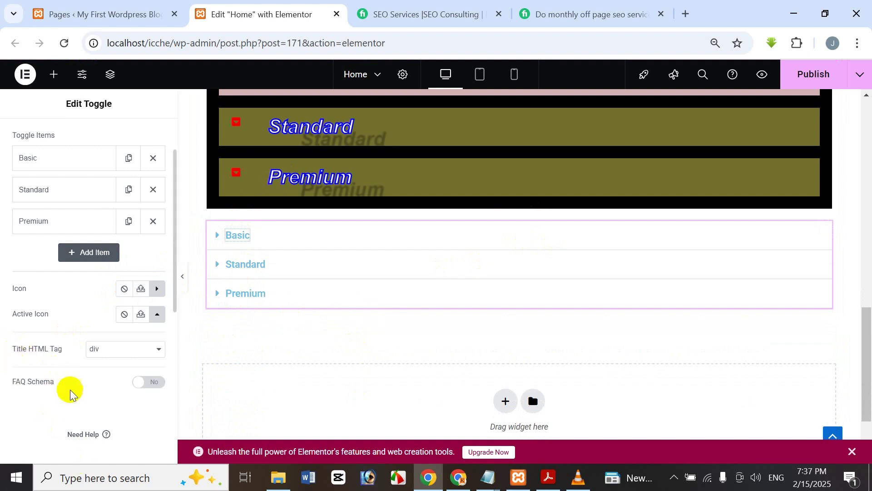
- Set the Toggle widget's icon to none and test expanding and collapsing its items in the preview
{"action": "left_click", "coordinate": [120, 289]}
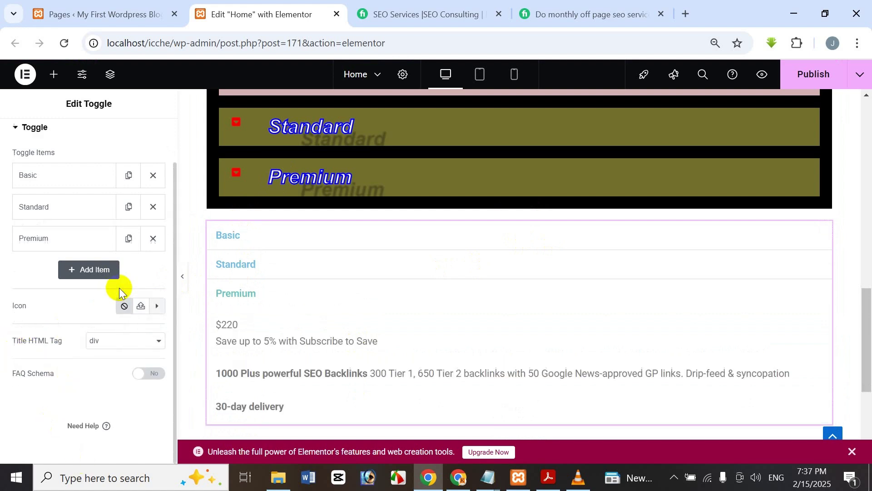
{"action": "left_click", "coordinate": [233, 238]}
{"action": "left_click", "coordinate": [257, 239]}
{"action": "left_click", "coordinate": [258, 291]}
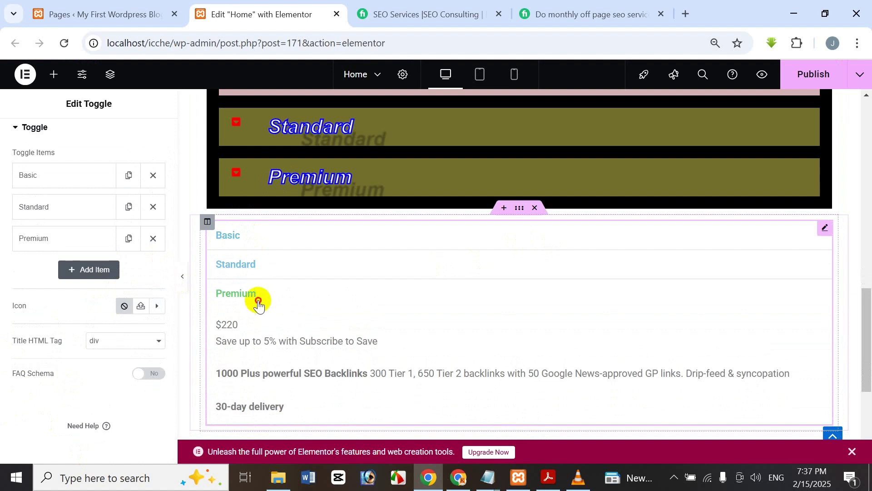
{"action": "left_click", "coordinate": [259, 304]}
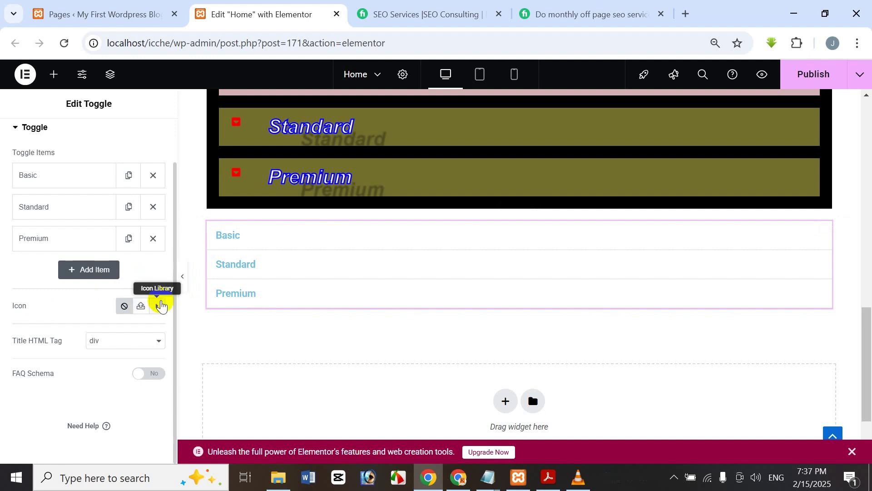
- Set the Toggle widget's icon to the recommended double angle-down icon from the Icon Library
{"action": "left_click", "coordinate": [159, 305]}
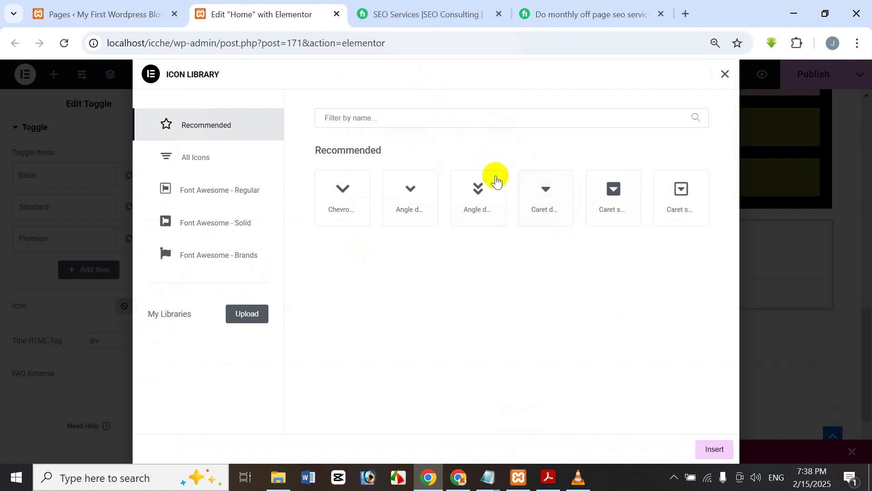
{"action": "left_click", "coordinate": [478, 214]}
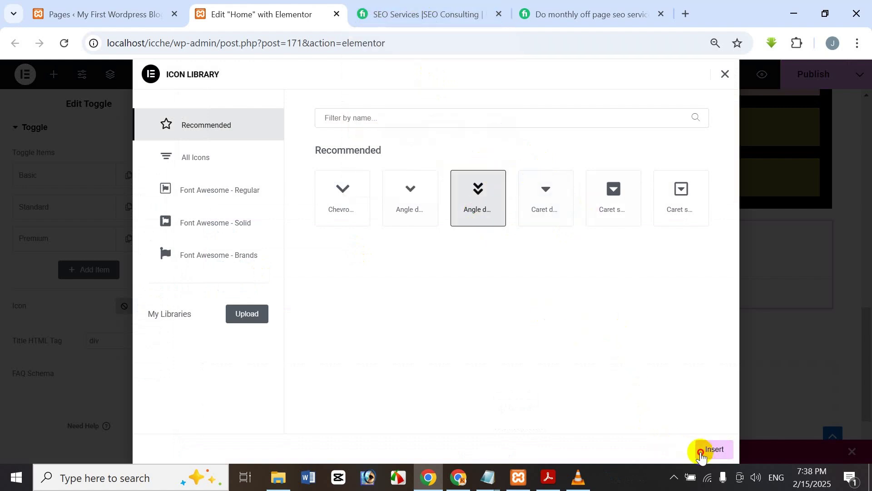
{"action": "left_click", "coordinate": [700, 452]}
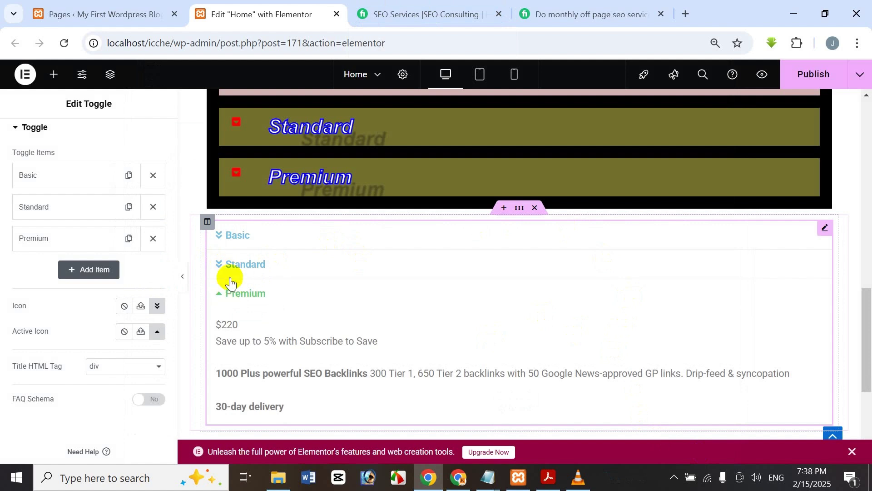
- Test the new icon in the preview by expanding and collapsing the Basic, Standard and Premium items, leaving Basic expanded
{"action": "left_click", "coordinate": [239, 266]}
{"action": "left_click", "coordinate": [240, 266]}
{"action": "left_click", "coordinate": [246, 297]}
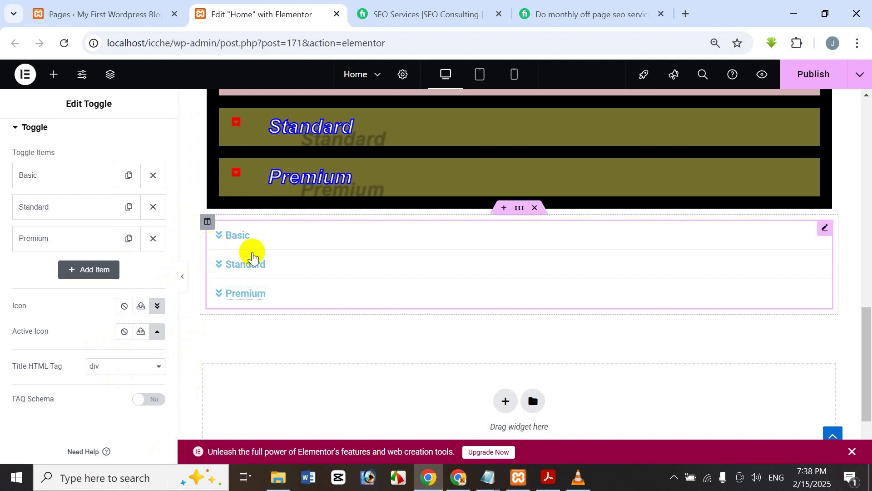
{"action": "left_click", "coordinate": [227, 234]}
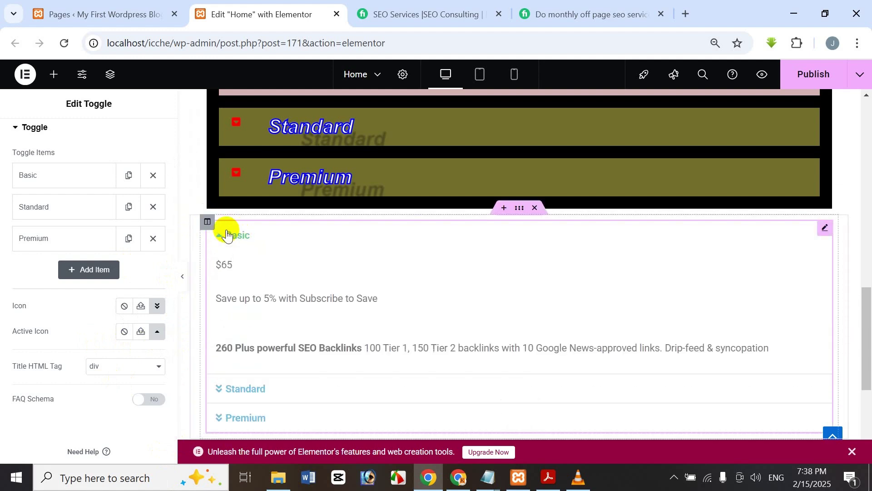
{"action": "left_click", "coordinate": [232, 237]}
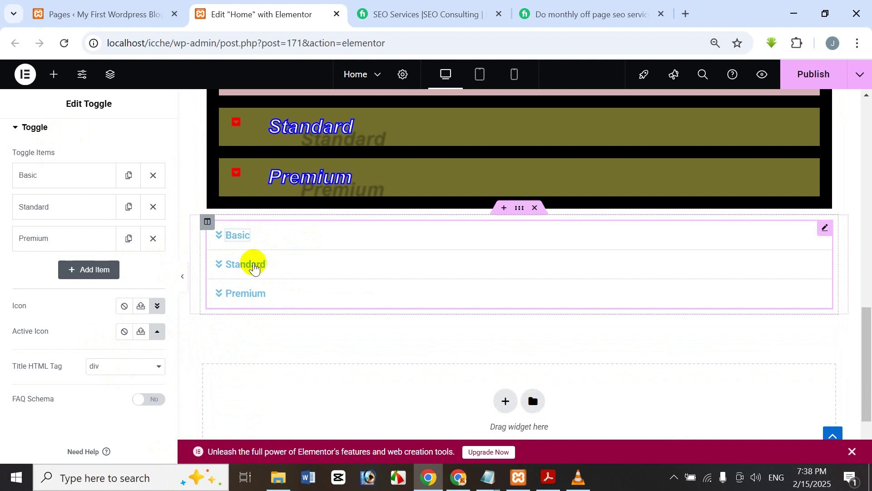
{"action": "left_click", "coordinate": [254, 267]}
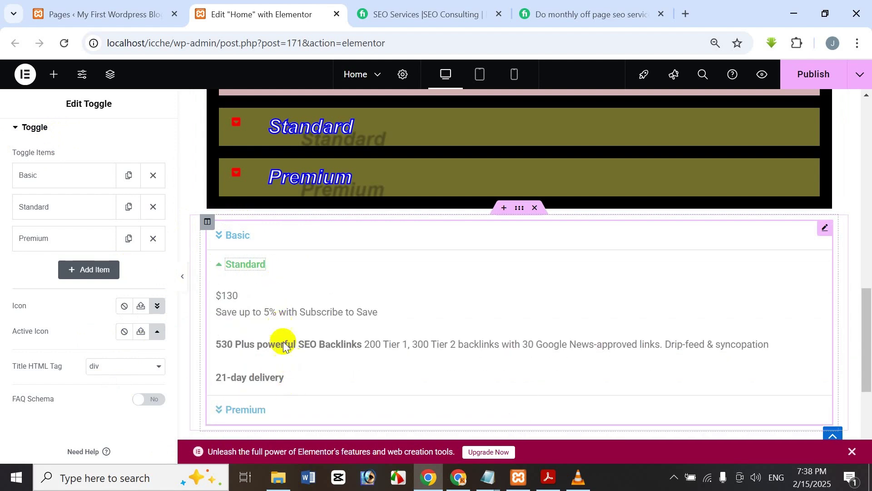
{"action": "left_click", "coordinate": [237, 268]}
{"action": "left_click", "coordinate": [235, 236]}
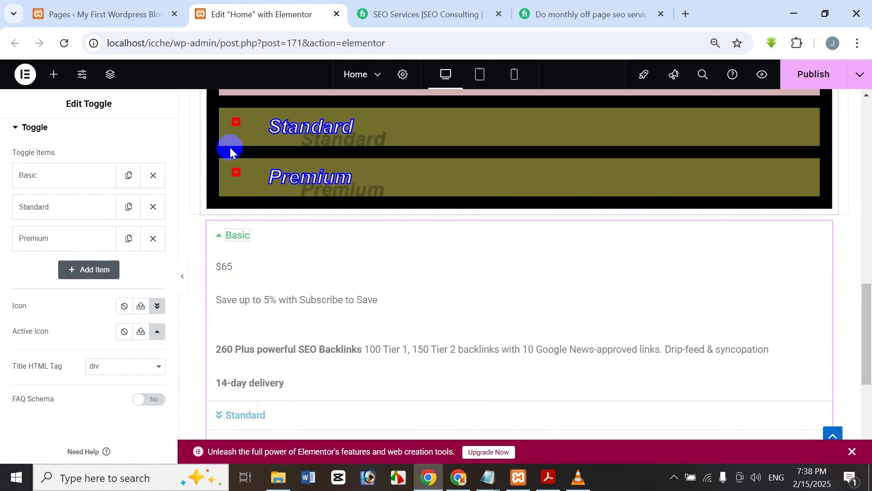
- Check how the Basic item's icon changes by repeatedly collapsing and expanding it in the preview, leaving it expanded
{"action": "left_click", "coordinate": [239, 233]}
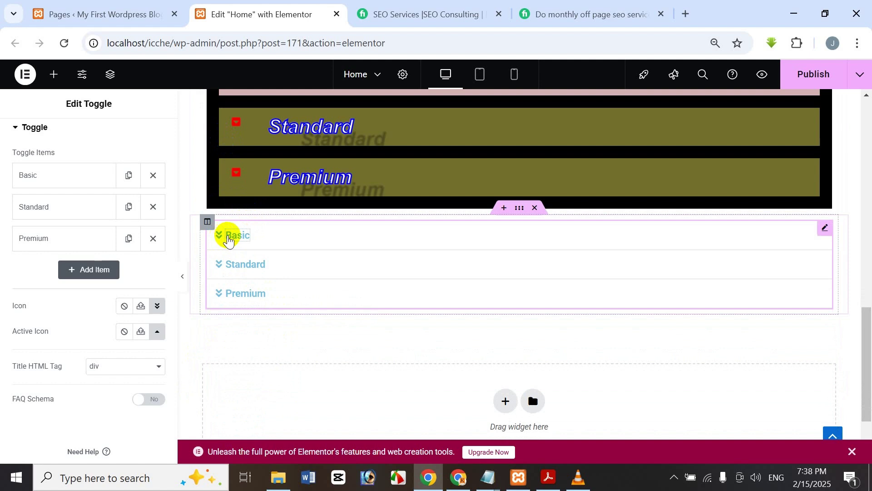
{"action": "left_click", "coordinate": [239, 235]}
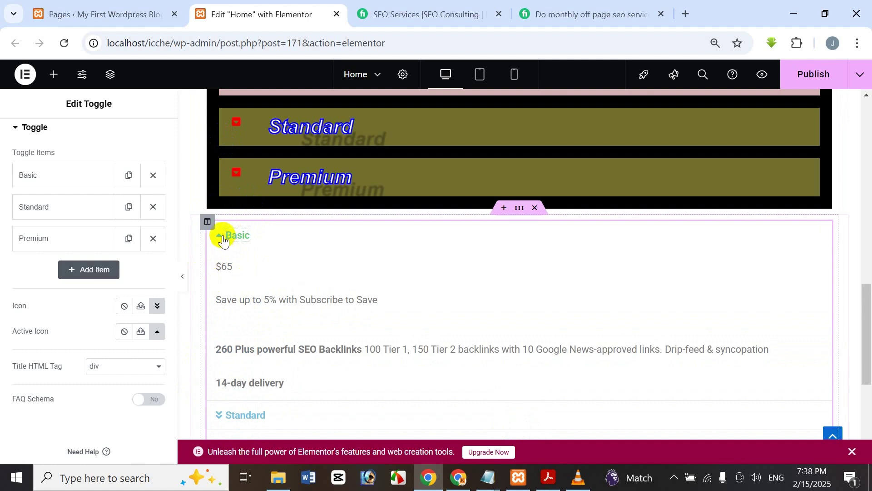
{"action": "left_click", "coordinate": [230, 235]}
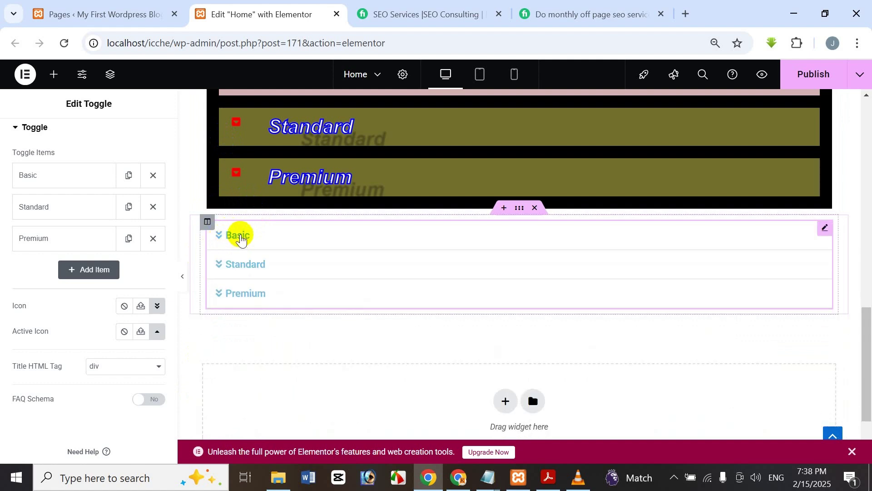
{"action": "left_click", "coordinate": [240, 237]}
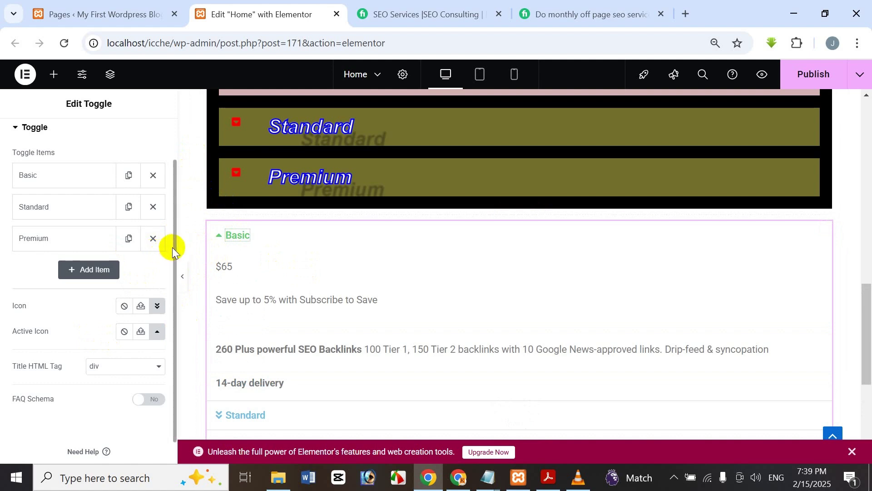
- Set the Toggle widget's active icon to the recommended double angle-up icon from the Icon Library
{"action": "left_click", "coordinate": [157, 330]}
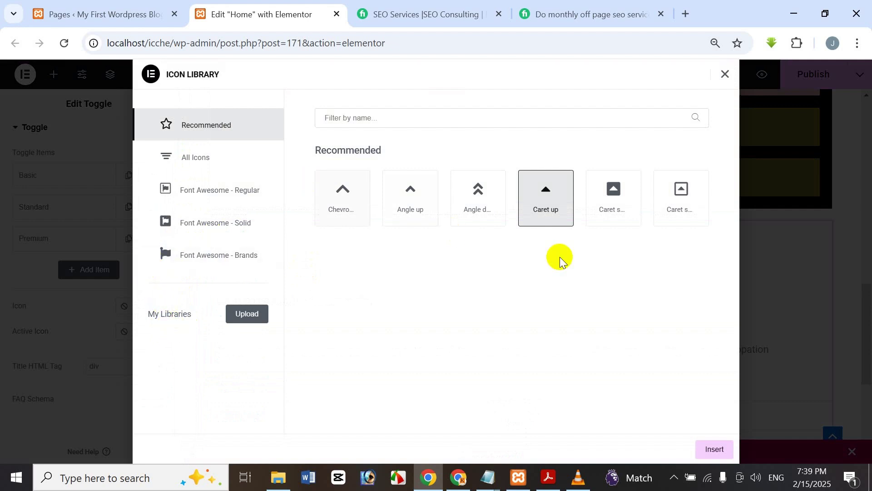
{"action": "left_click", "coordinate": [477, 195]}
{"action": "left_click", "coordinate": [707, 449]}
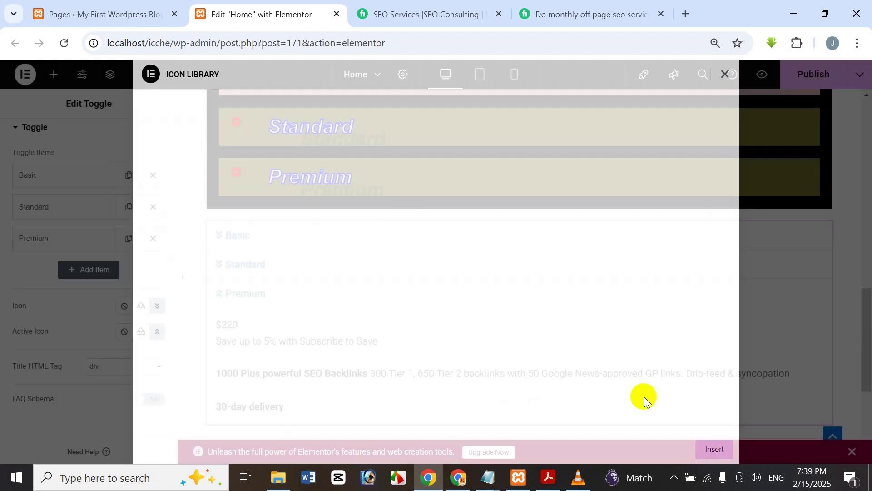
- Test the new active icon in the preview by collapsing and expanding the Premium and Standard items, leaving Premium expanded
{"action": "left_click", "coordinate": [228, 293]}
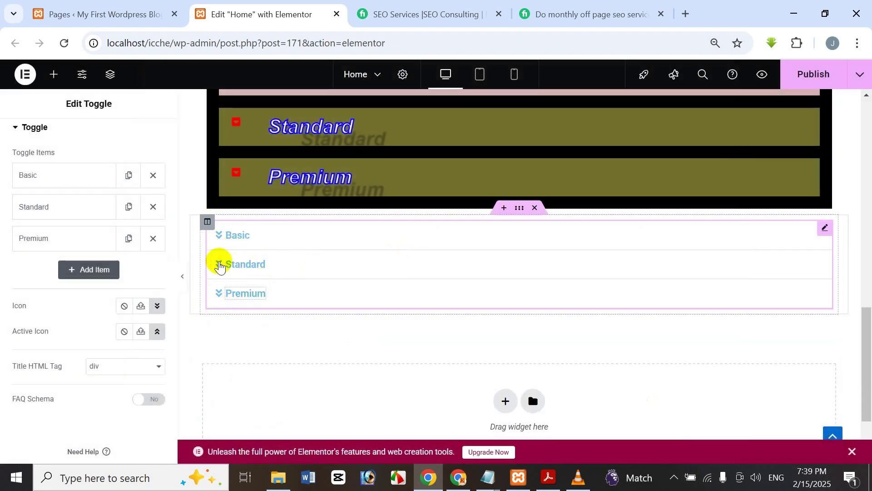
{"action": "left_click", "coordinate": [220, 265]}
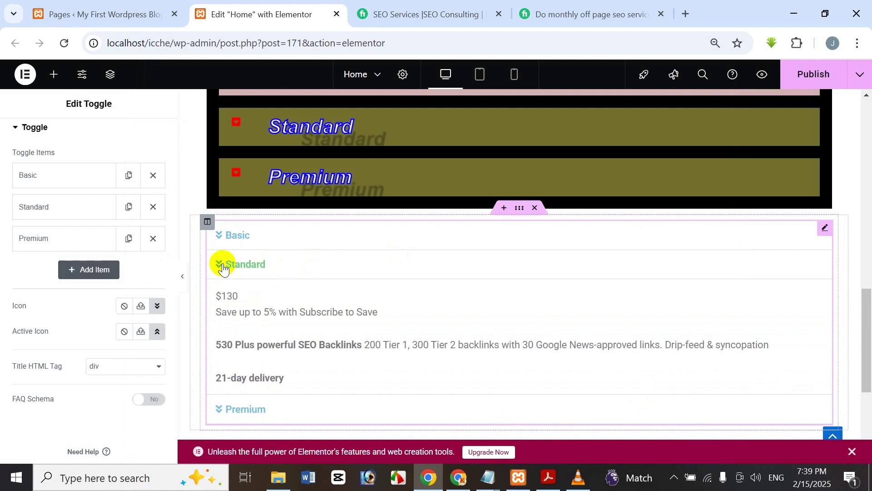
{"action": "left_click", "coordinate": [223, 268]}
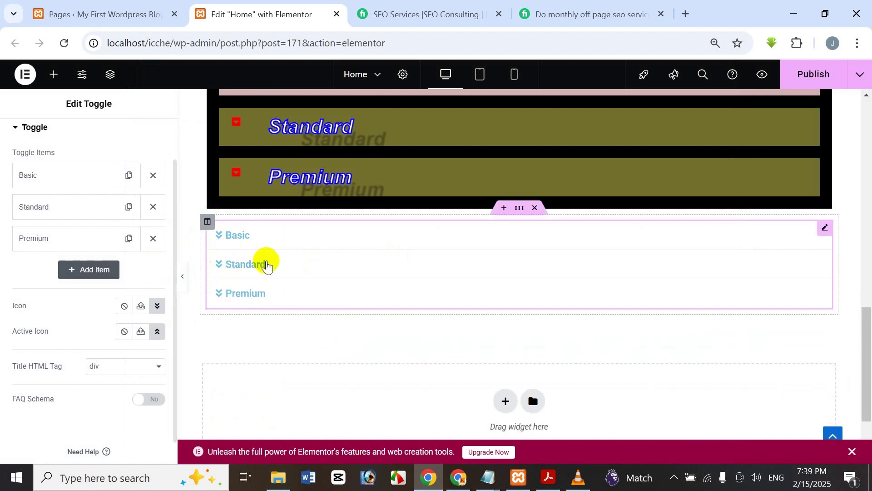
{"action": "left_click", "coordinate": [220, 297]}
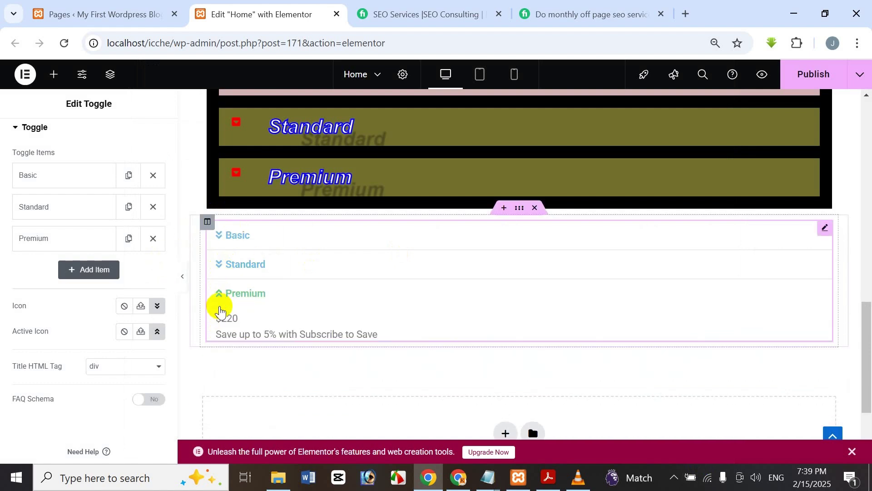
- Try H1 as the title HTML tag for the toggle items, and set it back to div
{"action": "left_click", "coordinate": [86, 369]}
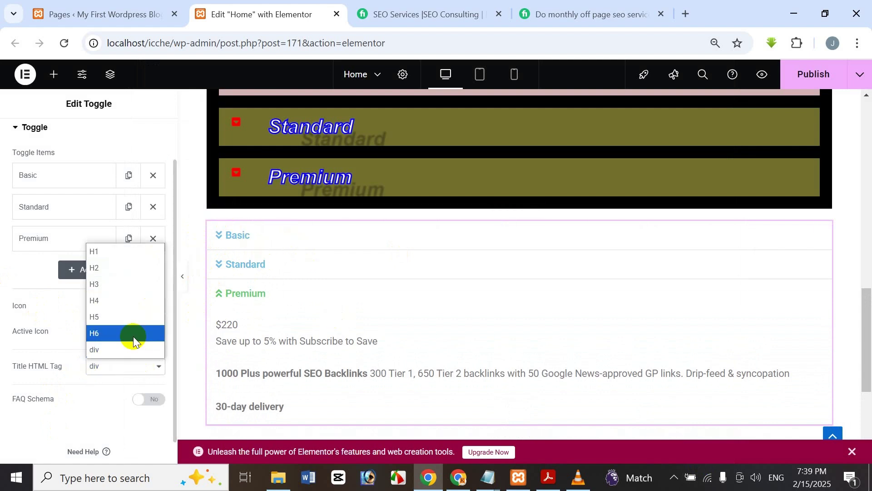
{"action": "left_click", "coordinate": [135, 250]}
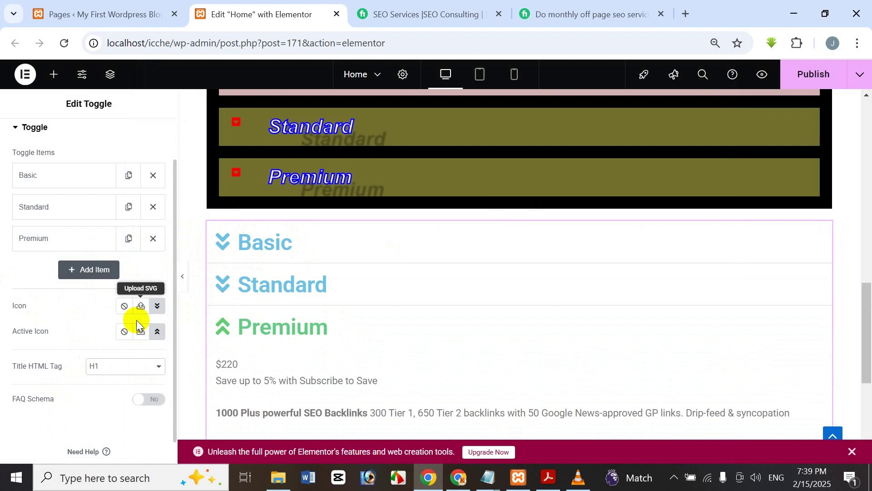
{"action": "left_click", "coordinate": [127, 367]}
{"action": "left_click", "coordinate": [97, 347]}
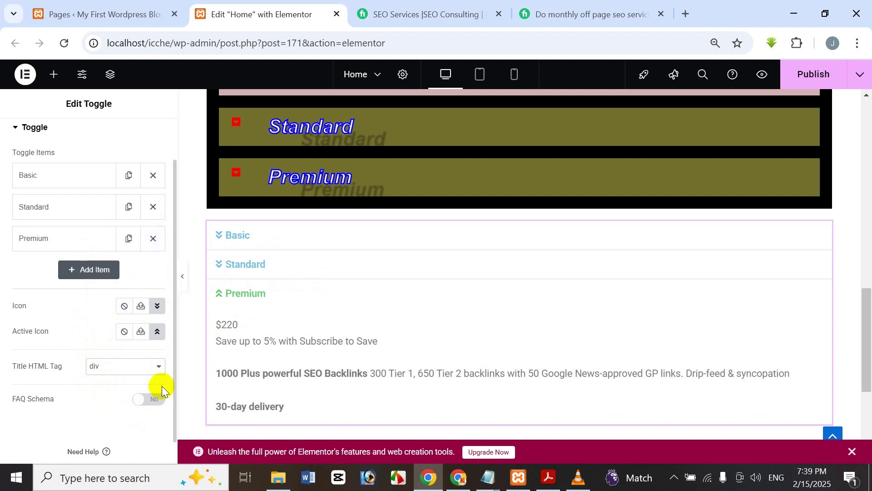
- Set the border width in the Toggle widget's style settings to 20 px
{"action": "scroll", "coordinate": [94, 379], "scroll_direction": "up", "scroll_amount": 2}
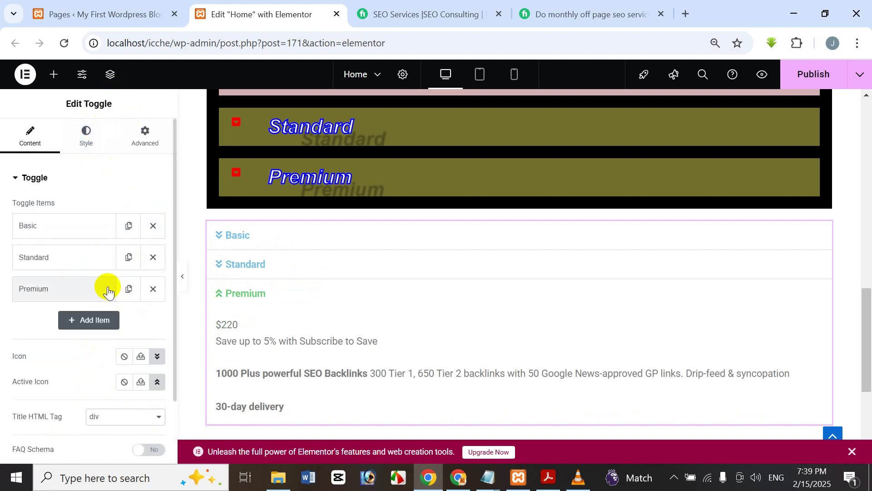
{"action": "left_click", "coordinate": [86, 136]}
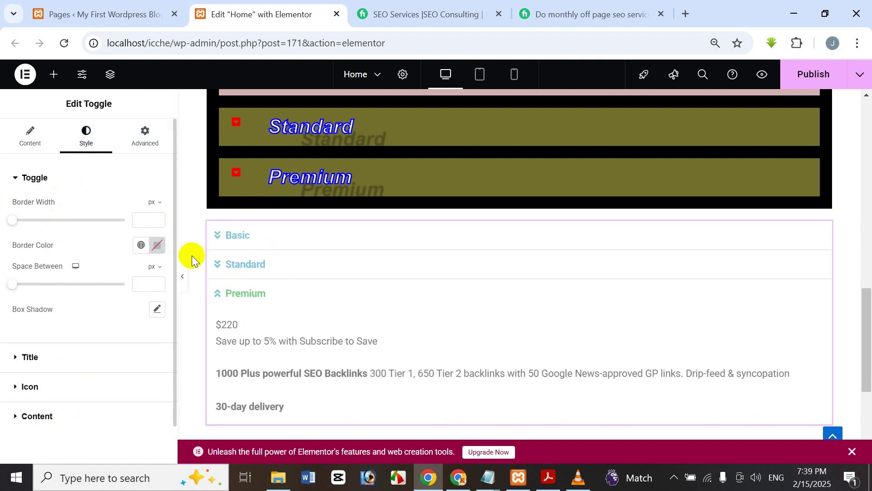
{"action": "scroll", "coordinate": [238, 268], "scroll_direction": "down", "scroll_amount": 2}
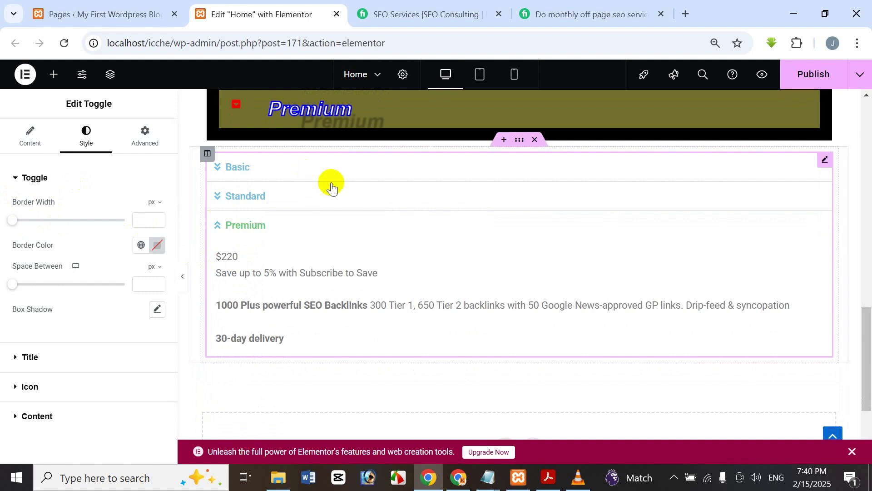
{"action": "left_click_drag", "start_coordinate": [15, 222], "coordinate": [166, 180]}
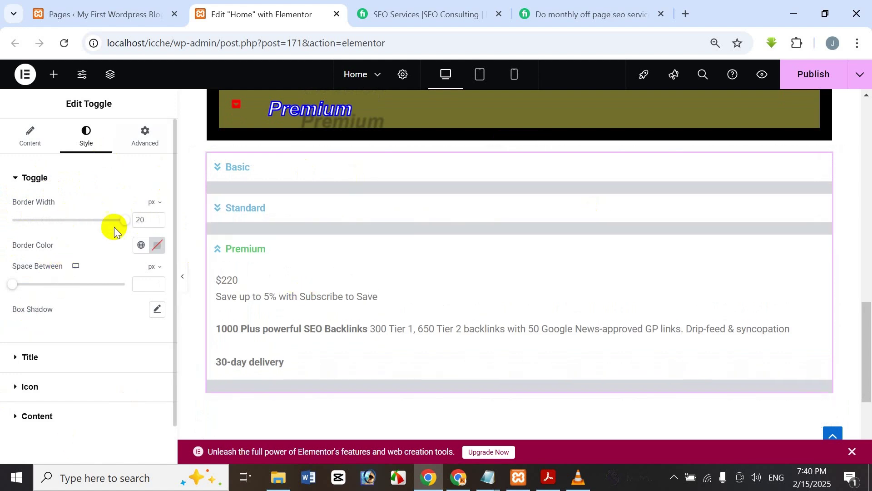
- Try a red border color, #C12B2B, on the Toggle widget
{"action": "left_click", "coordinate": [157, 245]}
{"action": "left_click", "coordinate": [220, 301]}
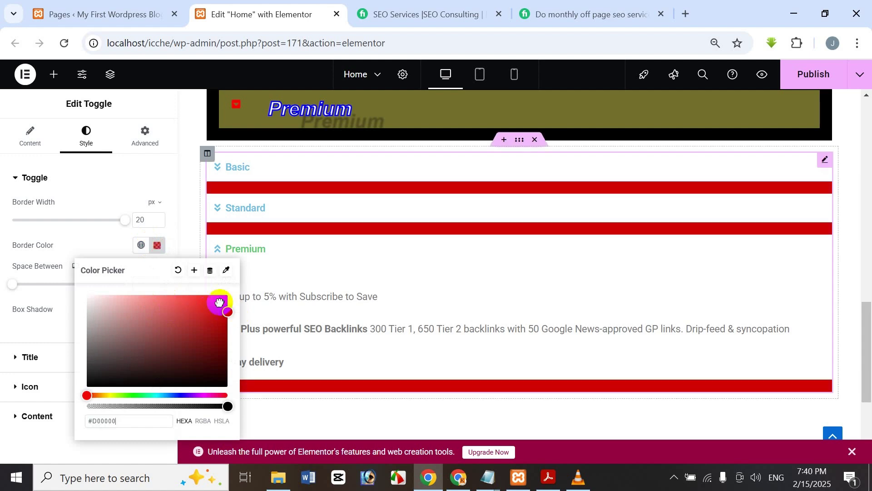
{"action": "left_click", "coordinate": [196, 317]}
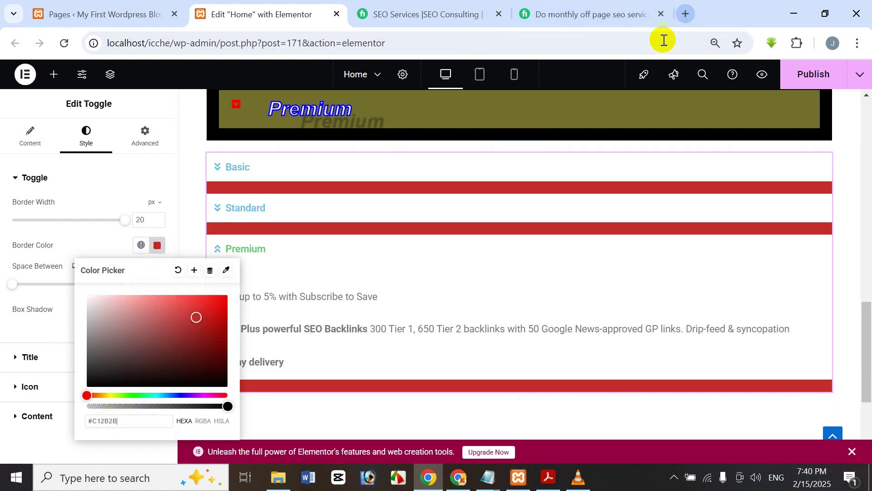
- Search Google for "black color code" in a new browser tab and copy the hex code #000000 from the results
{"action": "left_click", "coordinate": [686, 14]}
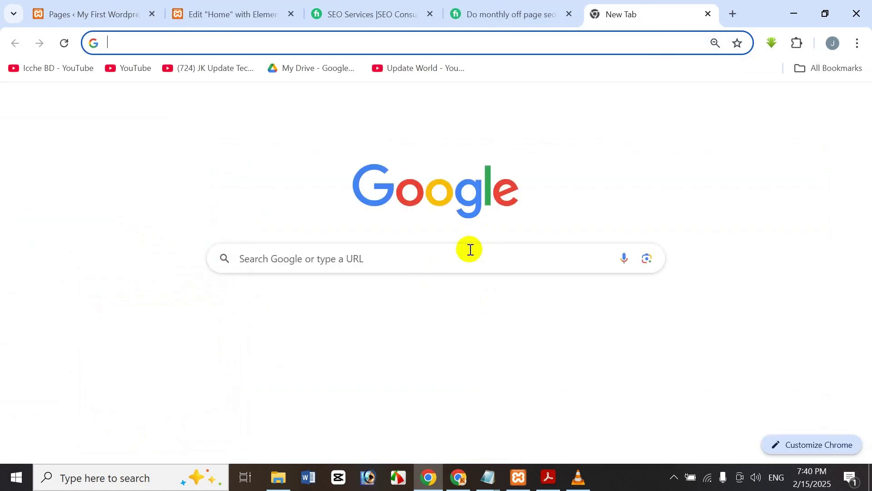
{"action": "left_click", "coordinate": [470, 260]}
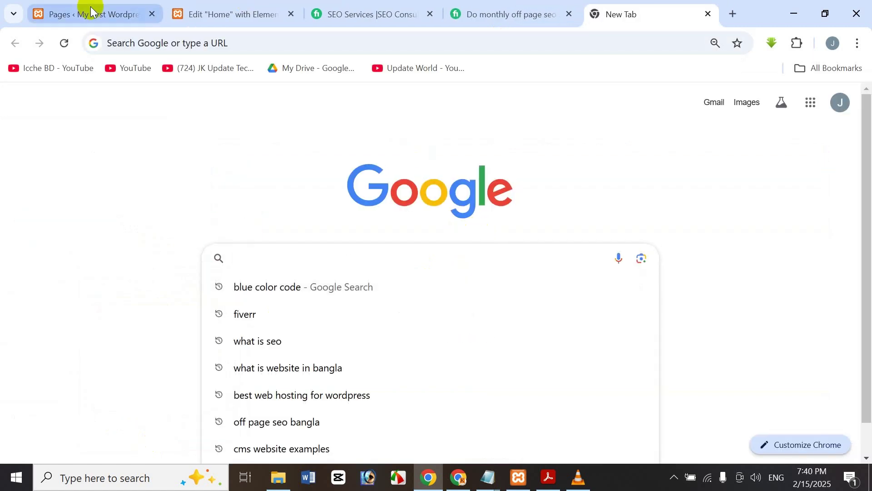
{"action": "type", "text": "w"}
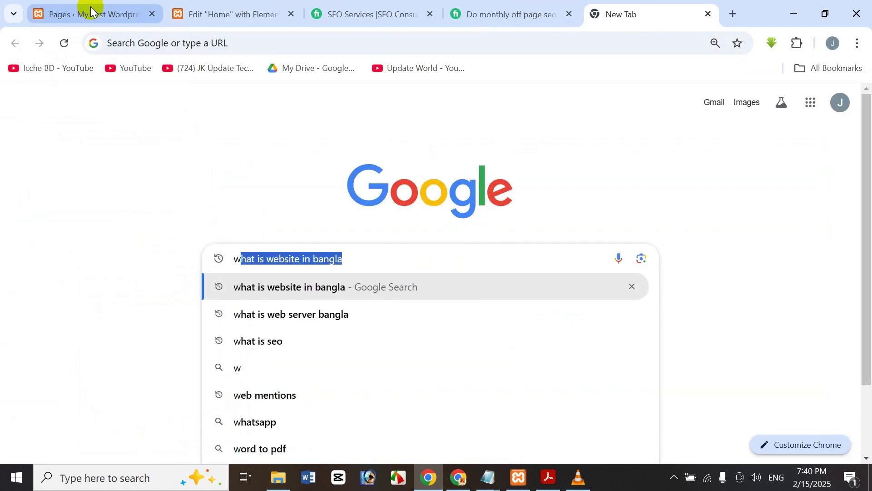
{"action": "key", "text": "BackSpace"}
{"action": "key", "text": "BackSpace"}
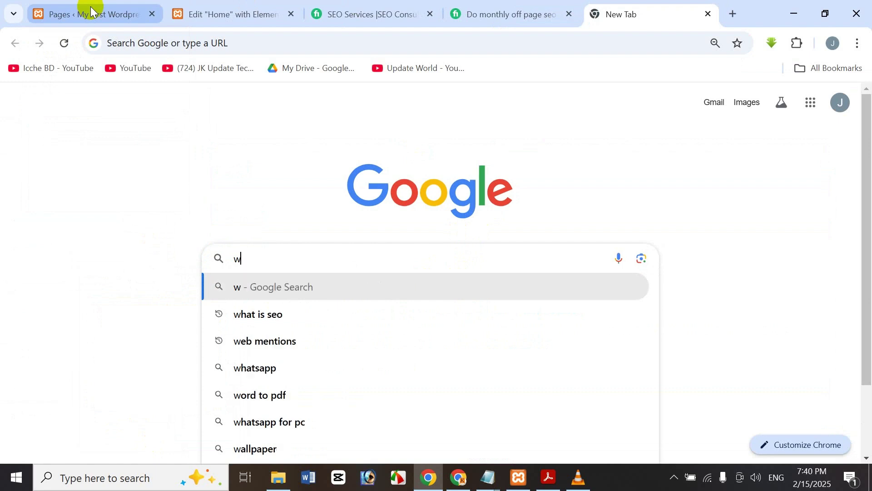
{"action": "type", "text": "blac"}
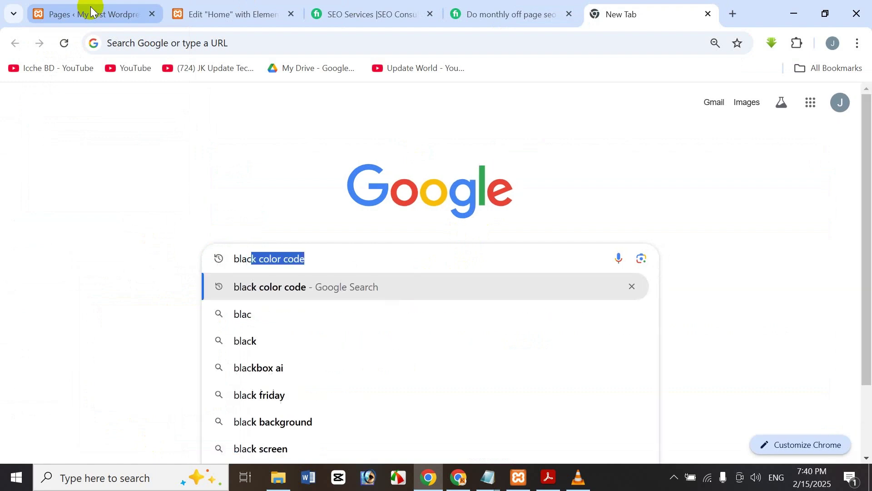
{"action": "type", "text": "k colo"}
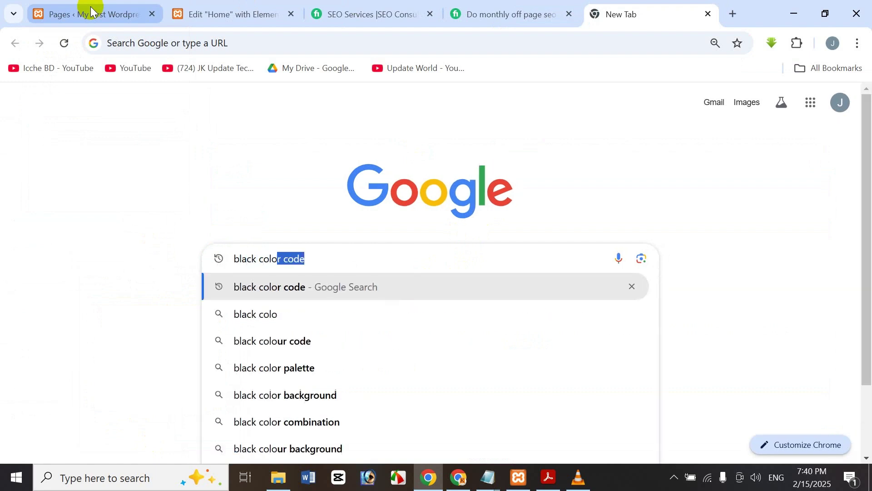
{"action": "key", "text": "Return"}
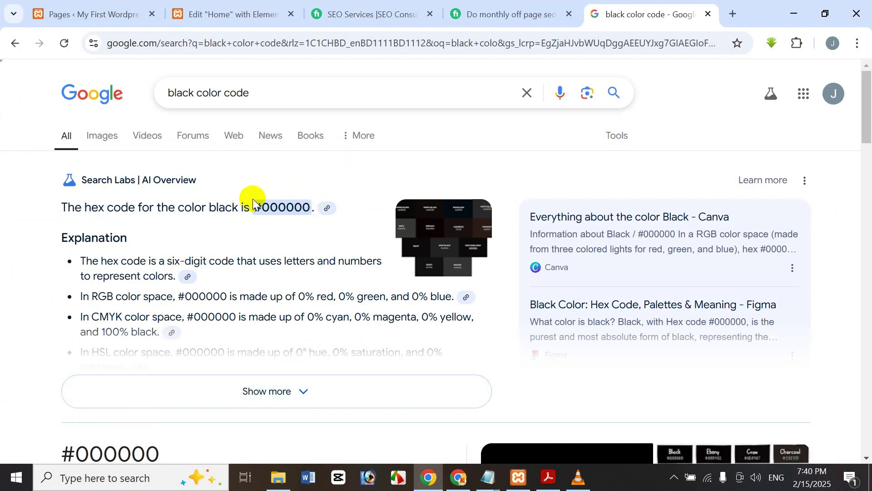
{"action": "left_click_drag", "start_coordinate": [256, 207], "coordinate": [315, 213]}
{"action": "key", "text": "ctrl+c"}
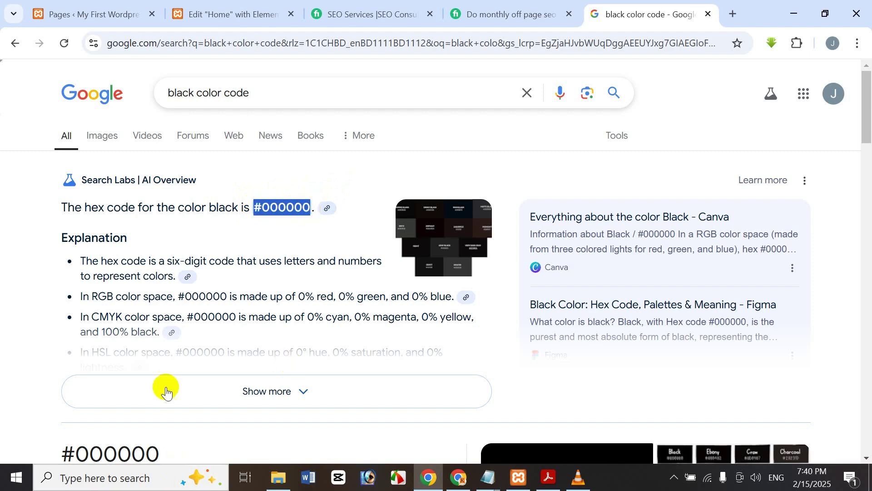
- Close the search tab and replace the Toggle widget's border color with the copied code #000000
{"action": "left_click", "coordinate": [707, 16]}
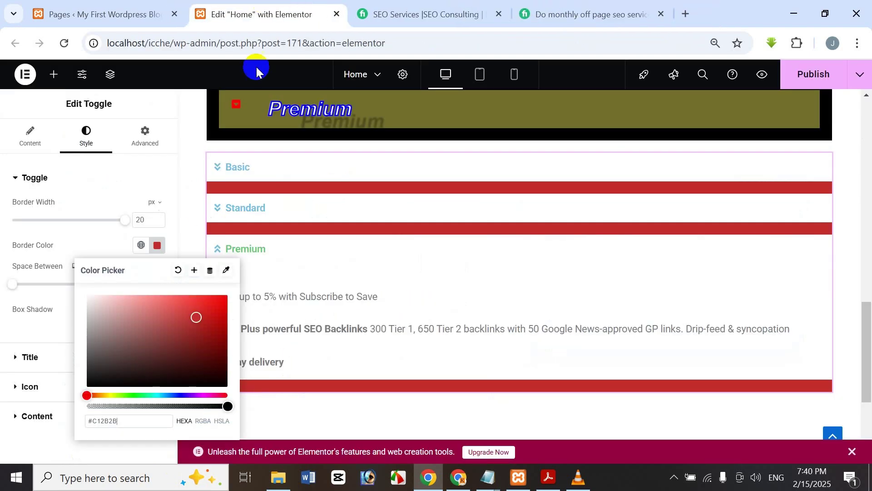
{"action": "left_click", "coordinate": [113, 419]}
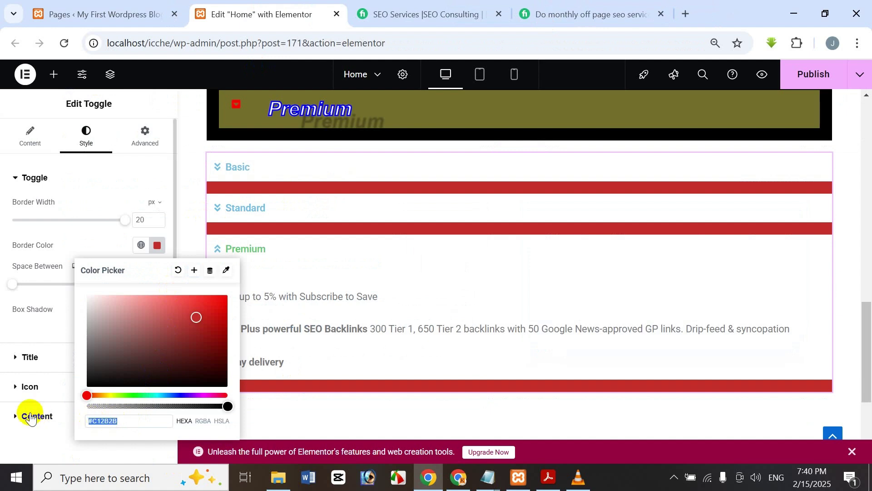
{"action": "key", "text": "ctrl+v"}
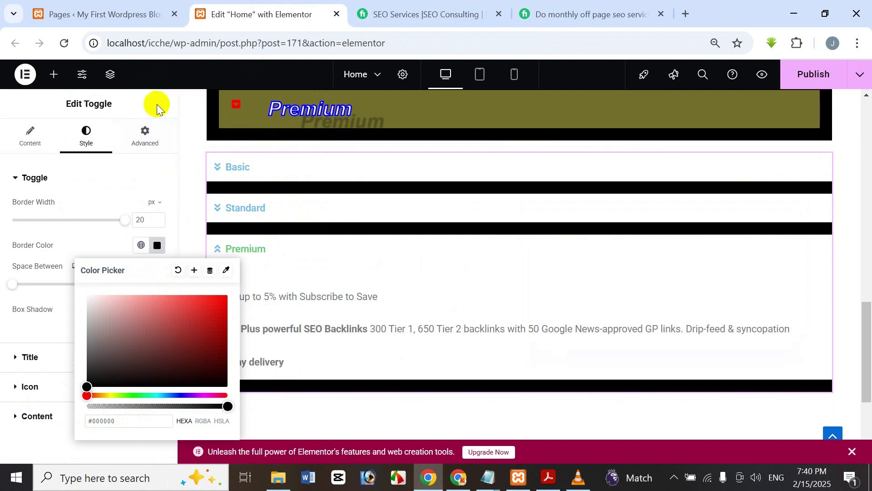
- Save the black border color as a new global color named "juygu 1" and look through the Global Colors list
{"action": "left_click", "coordinate": [193, 273]}
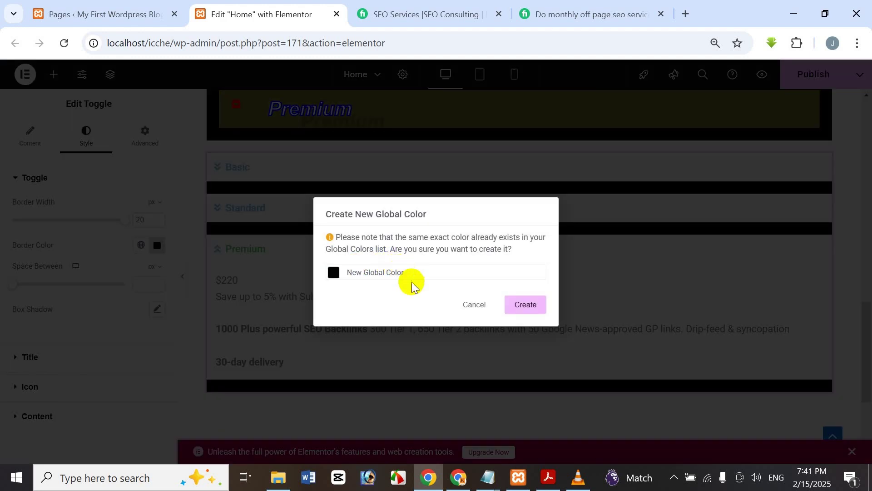
{"action": "left_click_drag", "start_coordinate": [407, 272], "coordinate": [257, 278]}
{"action": "type", "text": "juygu 1"}
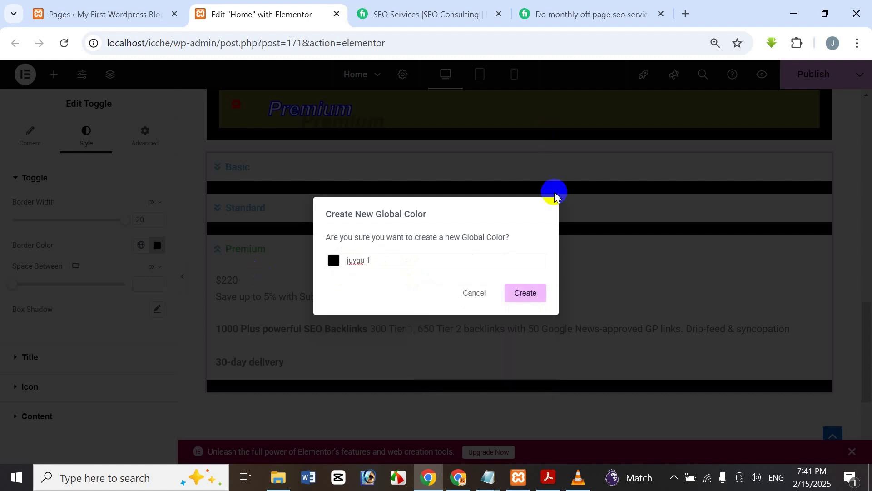
{"action": "left_click", "coordinate": [537, 291]}
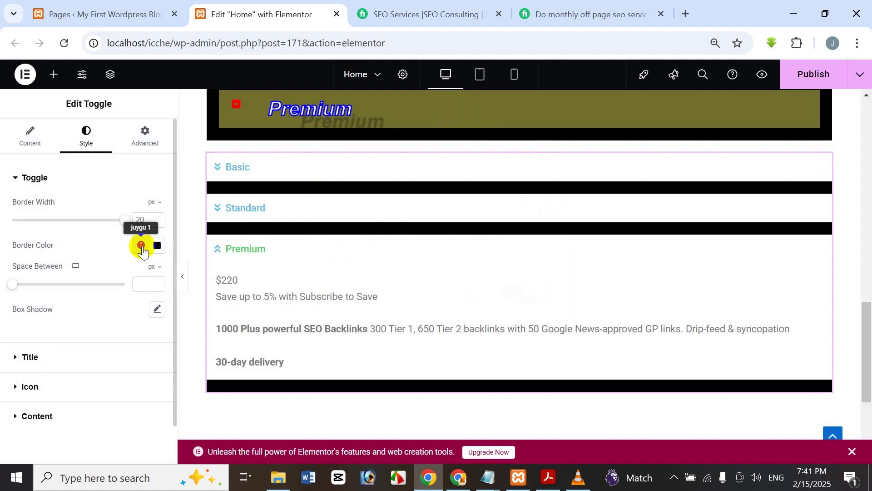
{"action": "left_click", "coordinate": [142, 248]}
{"action": "scroll", "coordinate": [68, 395], "scroll_direction": "down", "scroll_amount": 5}
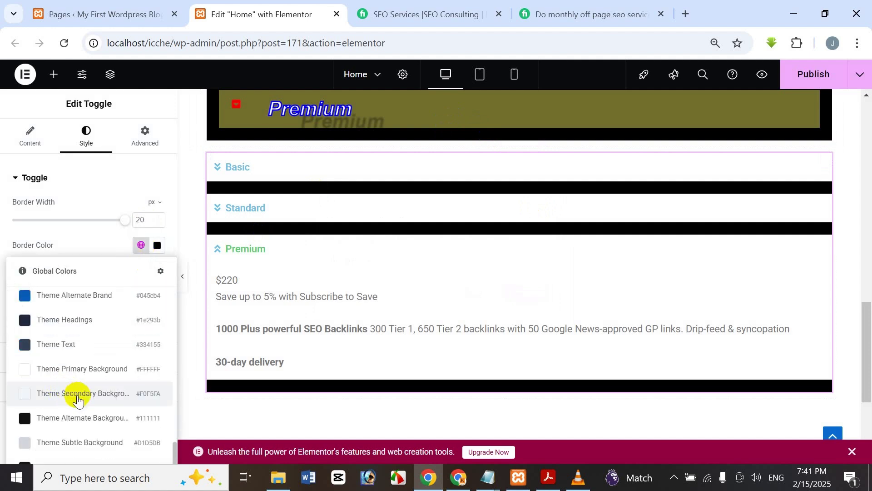
{"action": "left_click", "coordinate": [176, 155]}
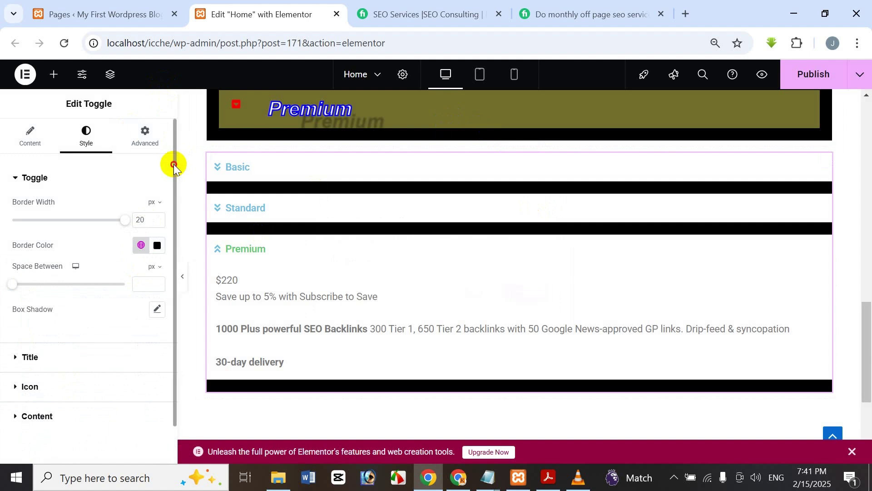
- Look through the saved Global Colors available for the Toggle widget's border color
{"action": "left_click_drag", "start_coordinate": [174, 165], "coordinate": [161, 220]}
{"action": "left_click", "coordinate": [157, 203]}
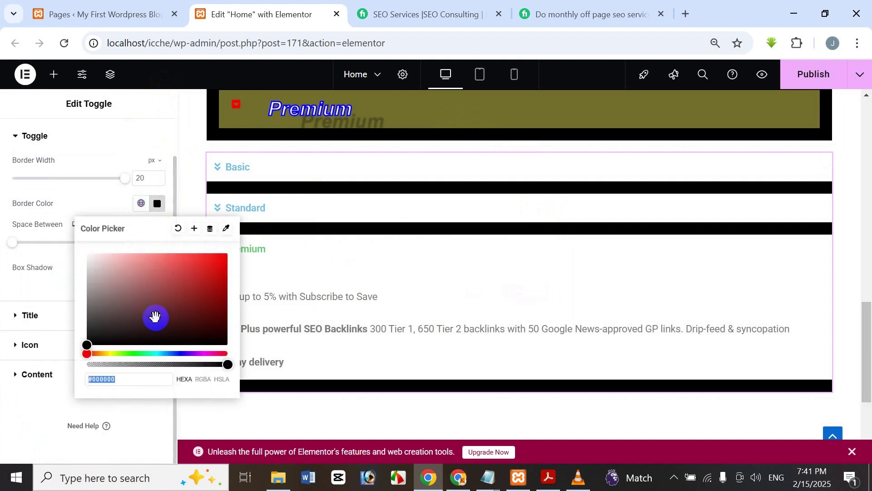
{"action": "left_click", "coordinate": [140, 203]}
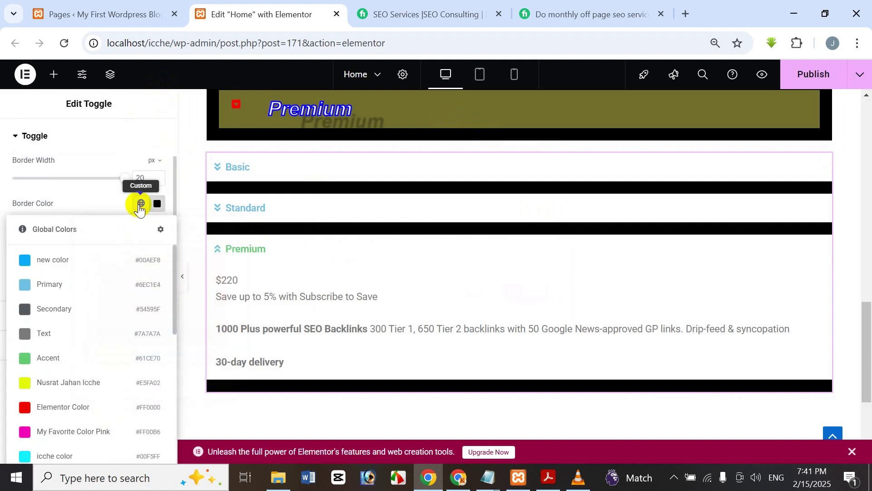
{"action": "scroll", "coordinate": [135, 314], "scroll_direction": "down", "scroll_amount": 10}
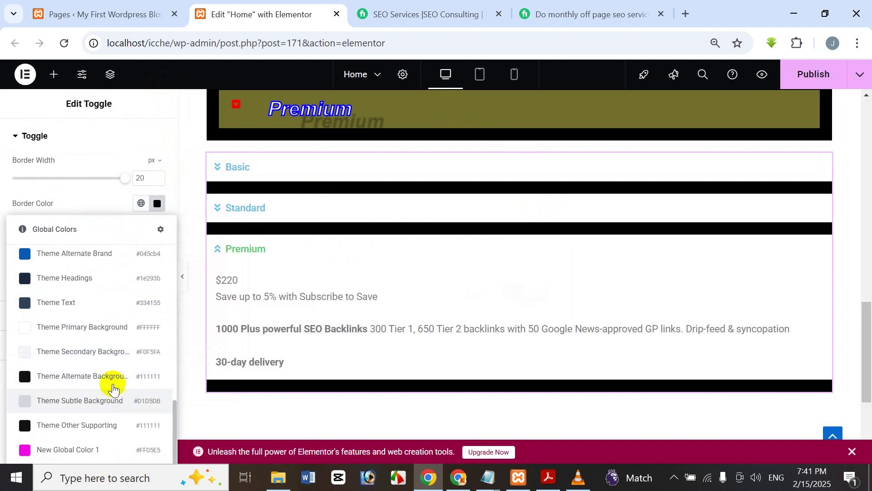
{"action": "scroll", "coordinate": [117, 384], "scroll_direction": "up", "scroll_amount": 5}
{"action": "scroll", "coordinate": [120, 385], "scroll_direction": "down", "scroll_amount": 6}
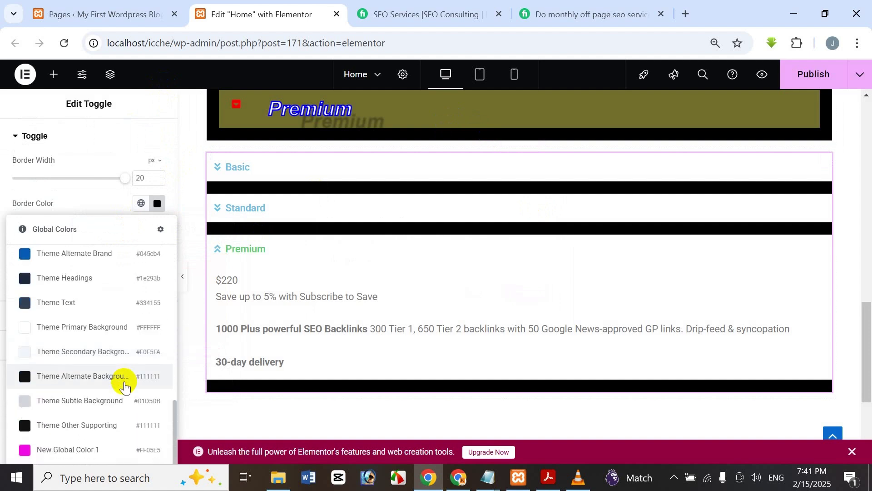
{"action": "scroll", "coordinate": [125, 380], "scroll_direction": "up", "scroll_amount": 10}
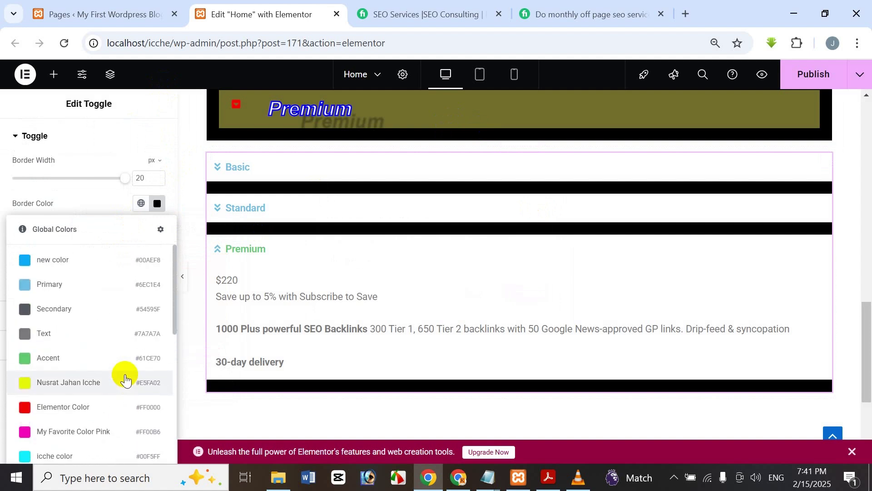
{"action": "scroll", "coordinate": [131, 345], "scroll_direction": "down", "scroll_amount": 6}
{"action": "scroll", "coordinate": [133, 342], "scroll_direction": "down", "scroll_amount": 3}
{"action": "scroll", "coordinate": [140, 311], "scroll_direction": "up", "scroll_amount": 5}
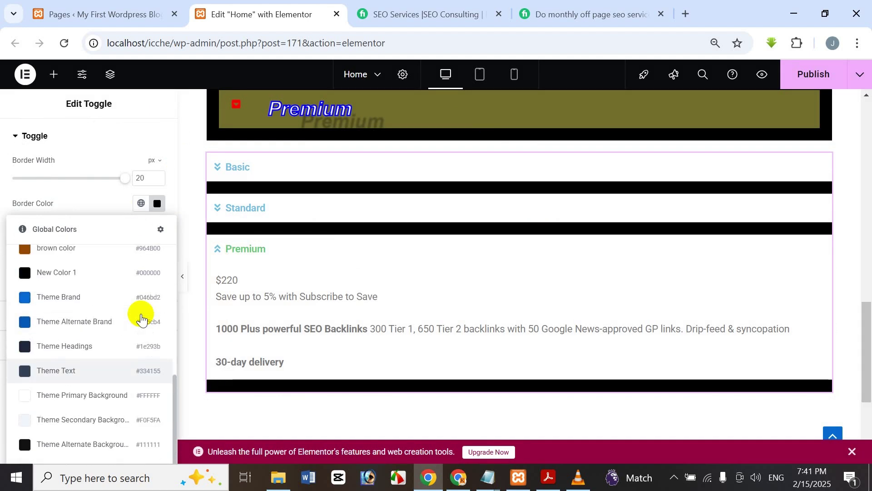
{"action": "right_click", "coordinate": [138, 95]}
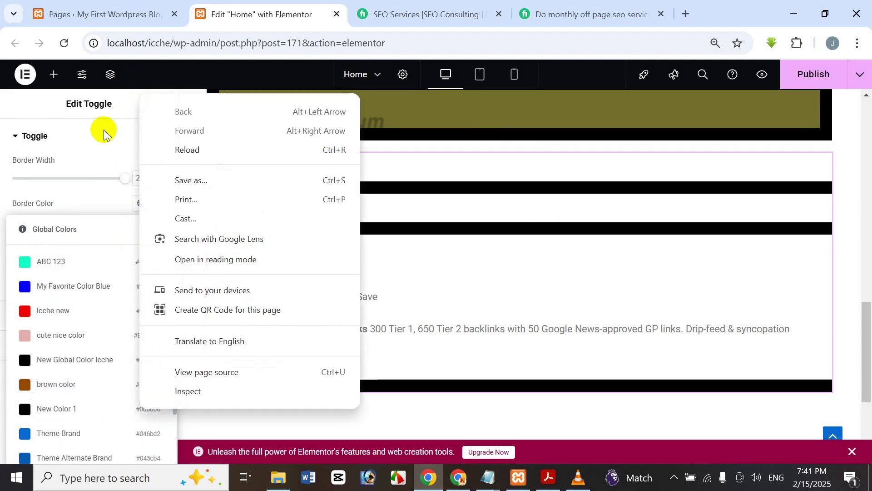
{"action": "left_click", "coordinate": [110, 113]}
{"action": "left_click", "coordinate": [111, 113]}
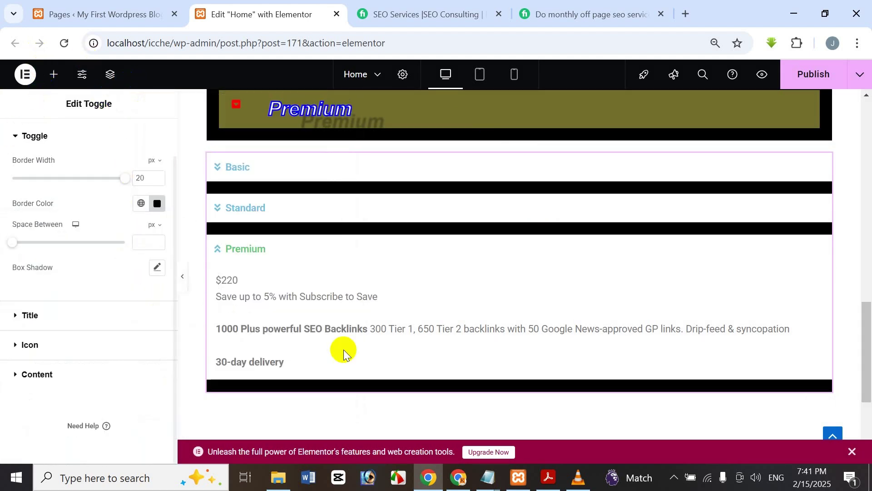
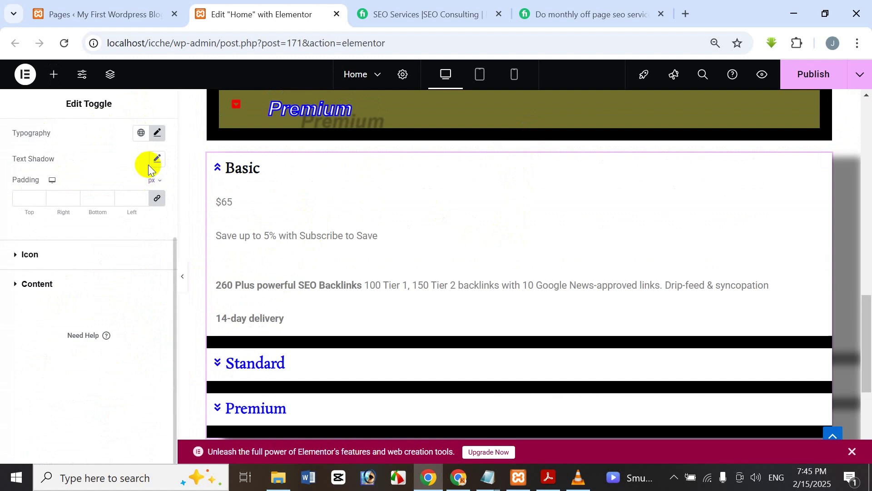
- Give the toggle titles a text shadow with blur 2, horizontal offset 35 and vertical offset 18
{"action": "scroll", "coordinate": [152, 188], "scroll_direction": "up", "scroll_amount": 2}
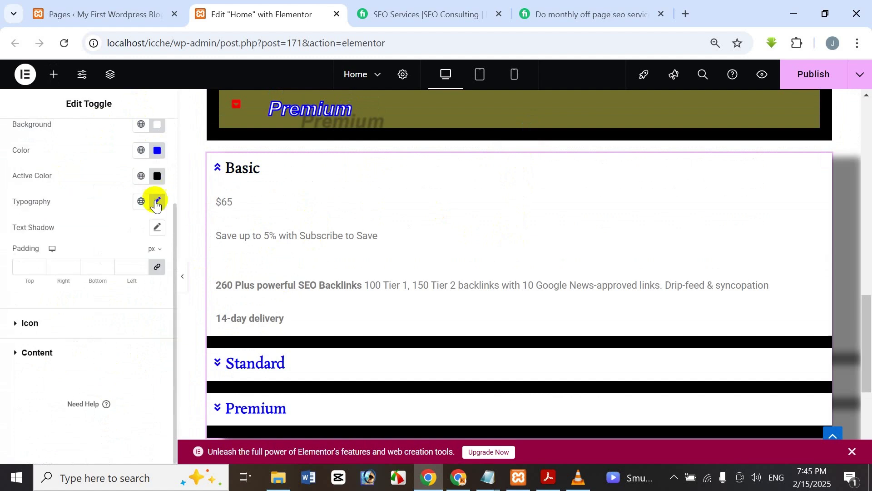
{"action": "left_click", "coordinate": [217, 169]}
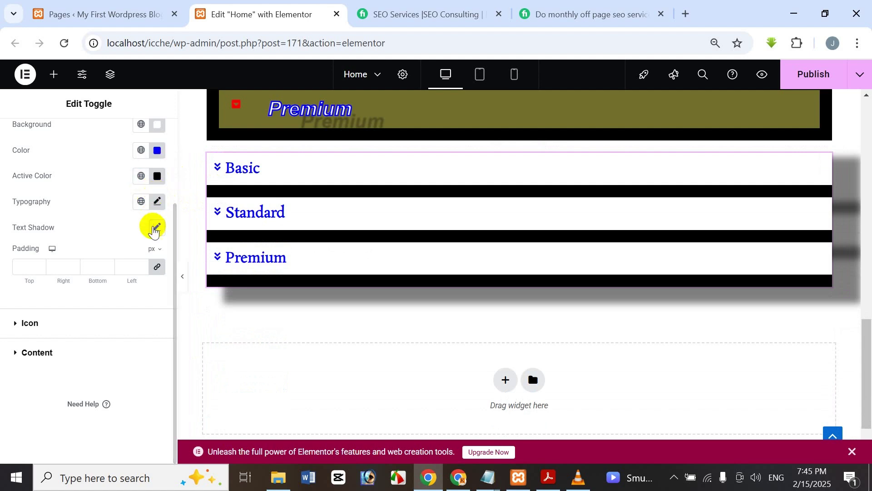
{"action": "left_click", "coordinate": [155, 227]}
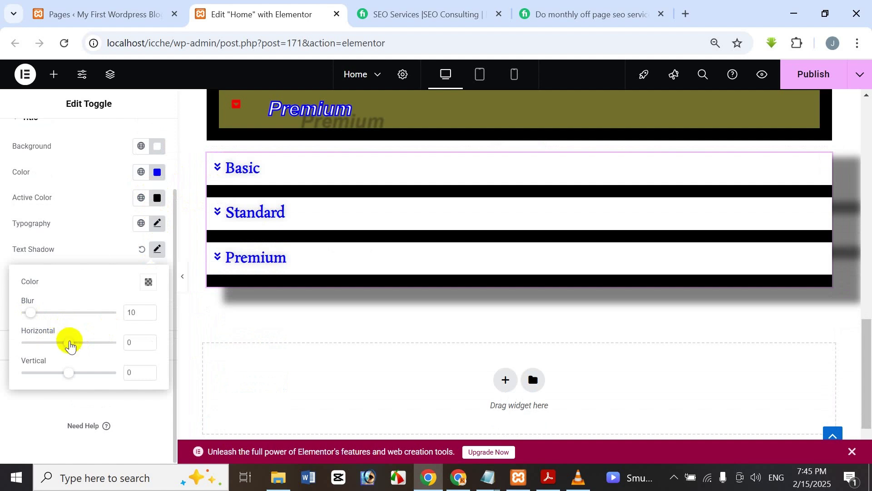
{"action": "left_click_drag", "start_coordinate": [69, 345], "coordinate": [78, 381]}
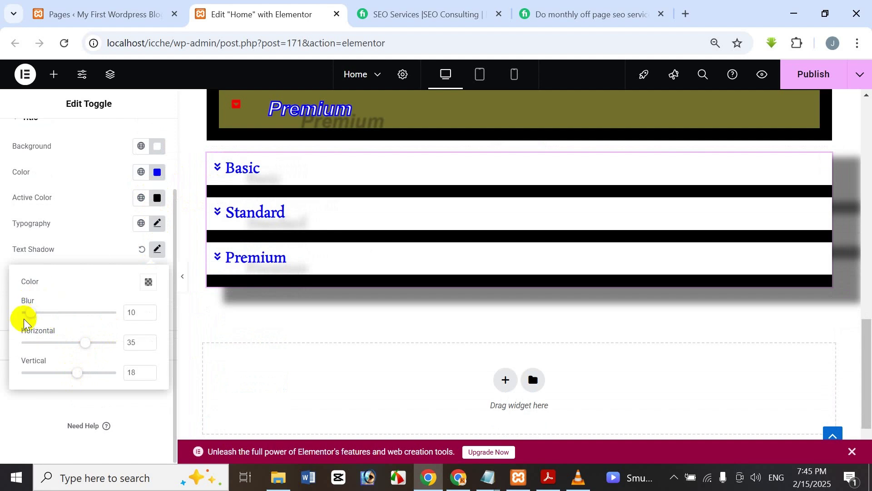
{"action": "double_click", "coordinate": [130, 312]}
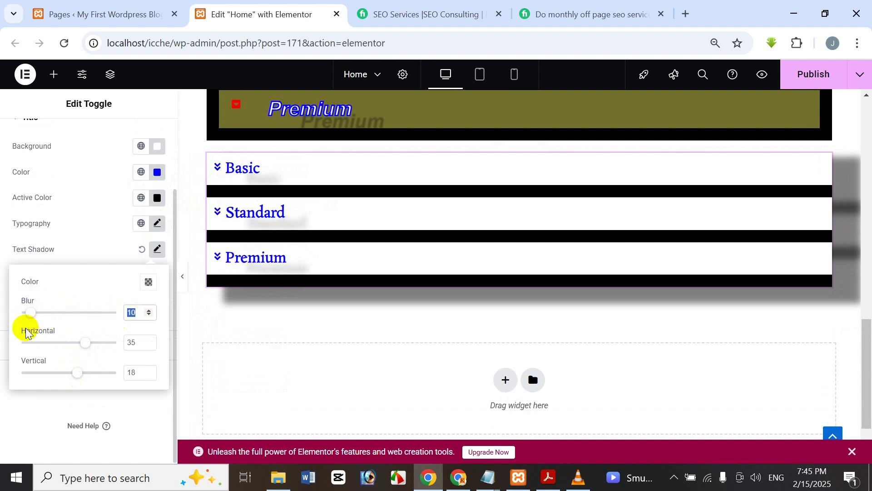
{"action": "type", "text": "2"}
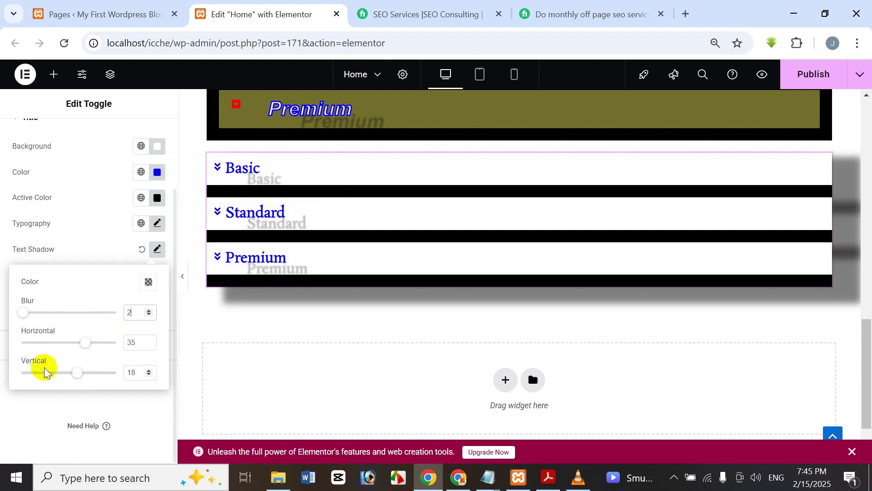
{"action": "left_click", "coordinate": [92, 413]}
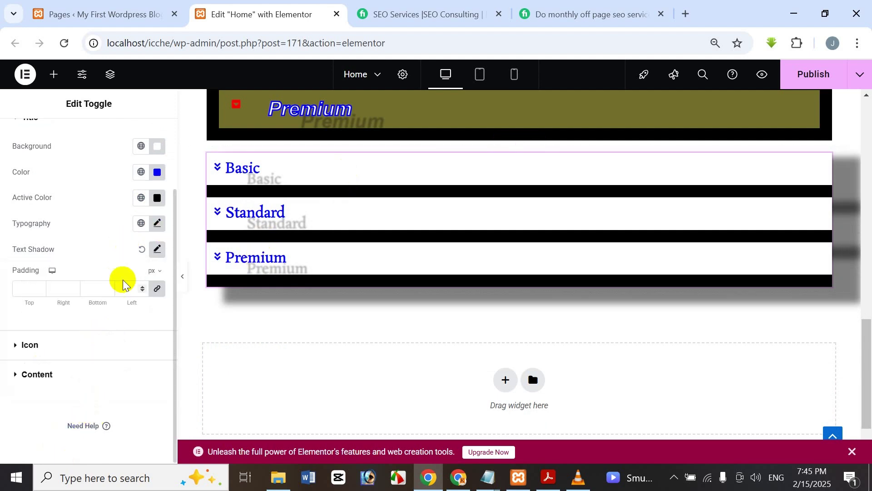
- Try a linked padding of 50 px around the toggle titles and clear it again
{"action": "left_click", "coordinate": [20, 292]}
{"action": "type", "text": "50"}
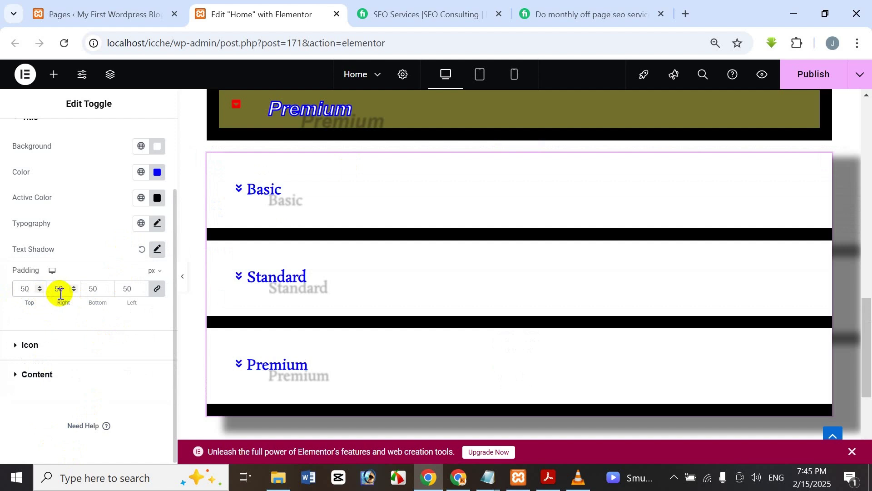
{"action": "scroll", "coordinate": [320, 283], "scroll_direction": "down", "scroll_amount": 3}
{"action": "scroll", "coordinate": [318, 288], "scroll_direction": "up", "scroll_amount": 3}
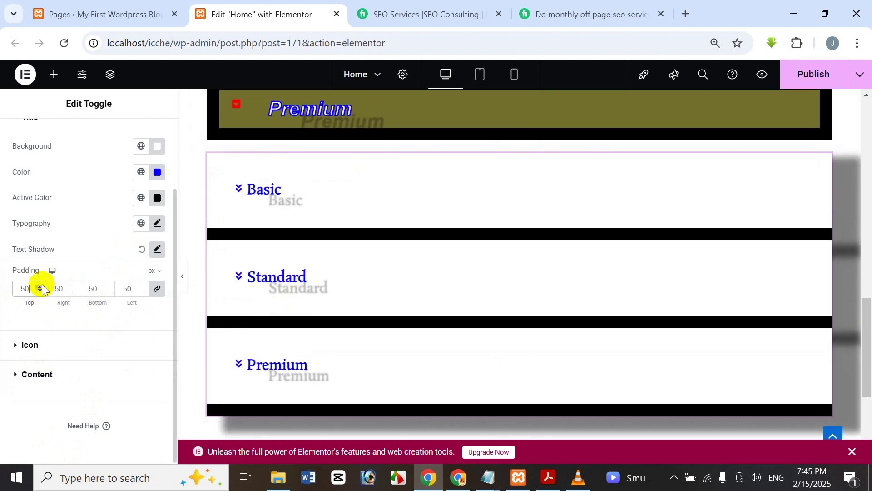
{"action": "key", "text": "BackSpace"}
{"action": "key", "text": "BackSpace"}
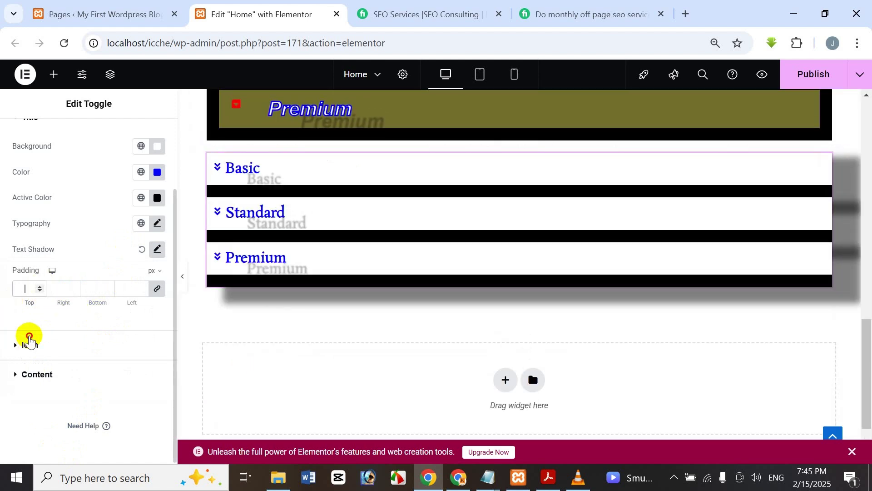
- Try the End alignment for the toggle icons and return them to Start
{"action": "left_click", "coordinate": [29, 336]}
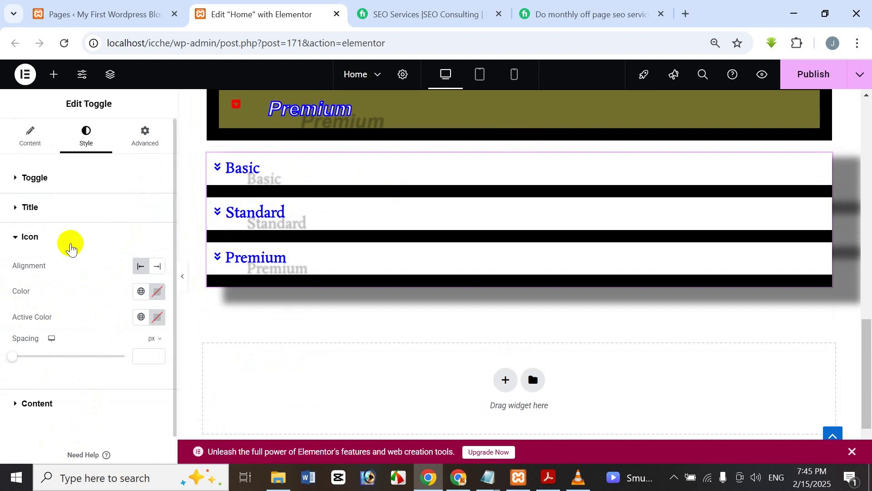
{"action": "left_click", "coordinate": [158, 267]}
{"action": "left_click", "coordinate": [141, 268]}
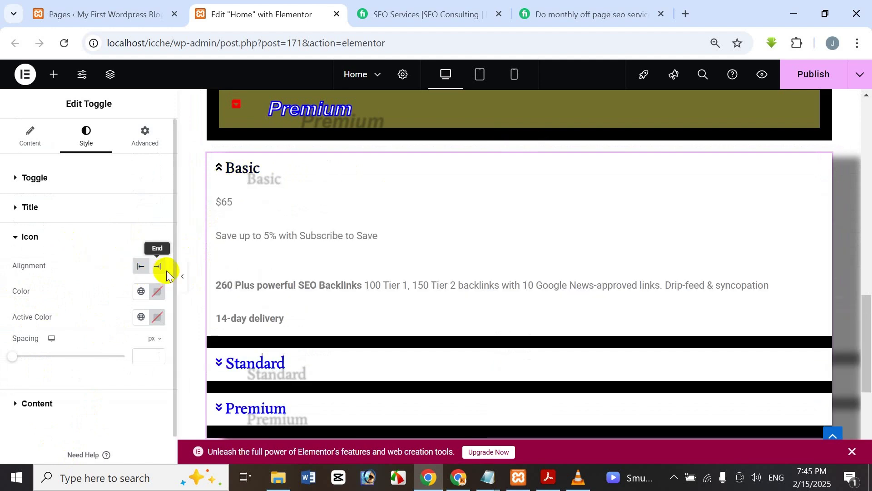
{"action": "left_click", "coordinate": [159, 268]}
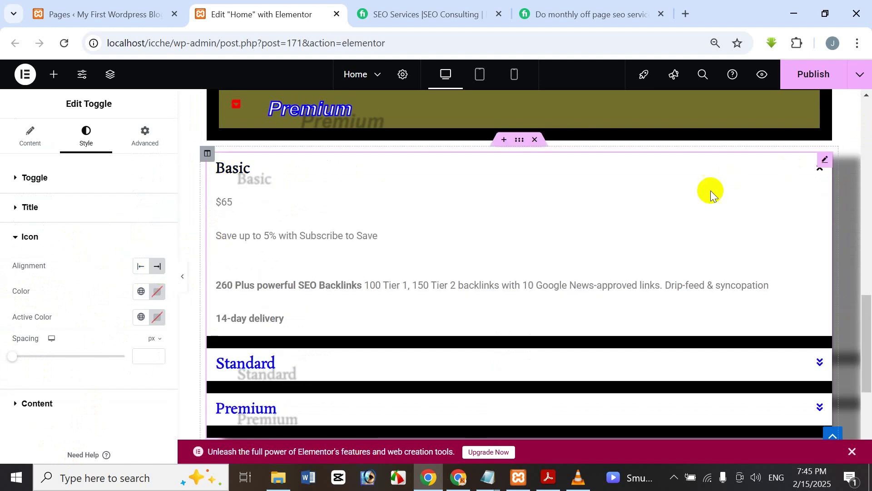
{"action": "left_click", "coordinate": [141, 268]}
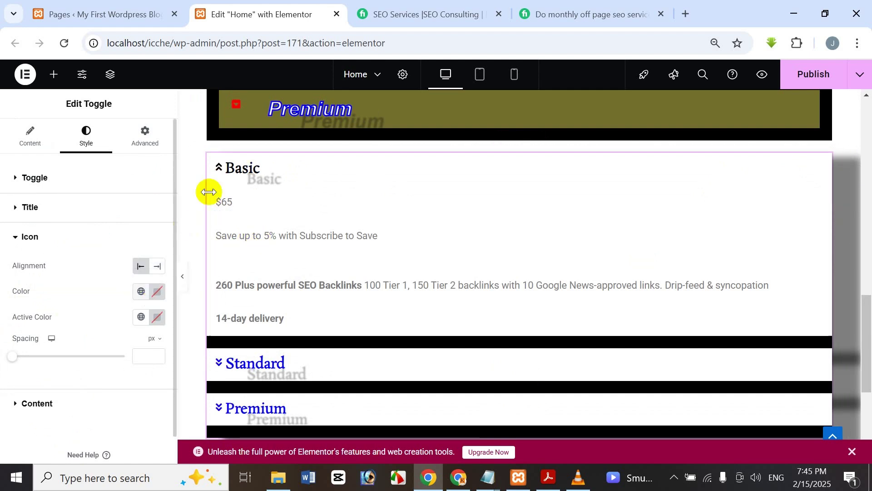
- Set the toggle icons' normal color to black, #000000
{"action": "left_click", "coordinate": [159, 292]}
{"action": "left_click", "coordinate": [170, 150]}
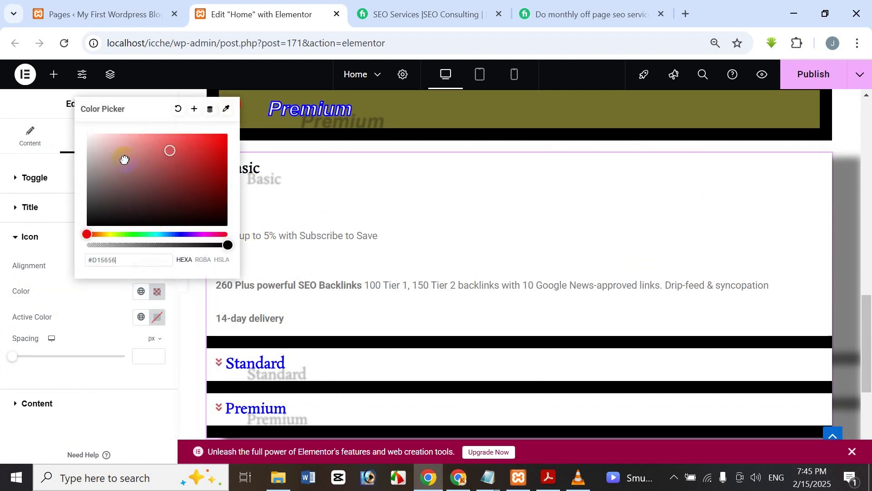
{"action": "left_click_drag", "start_coordinate": [150, 171], "coordinate": [153, 188]}
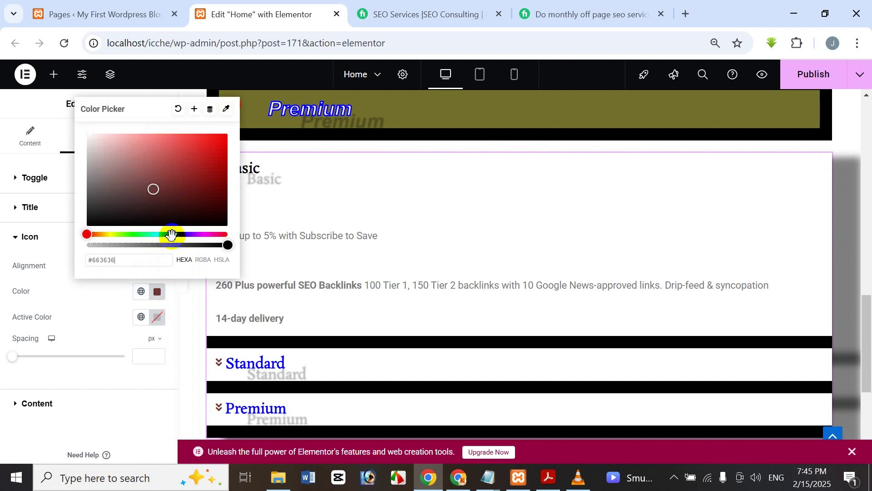
{"action": "left_click_drag", "start_coordinate": [171, 234], "coordinate": [55, 236]}
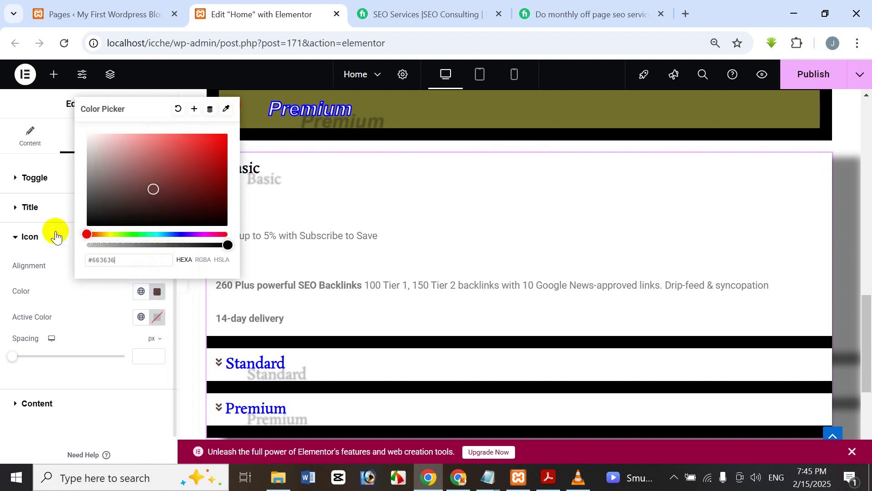
{"action": "left_click_drag", "start_coordinate": [193, 199], "coordinate": [226, 240]}
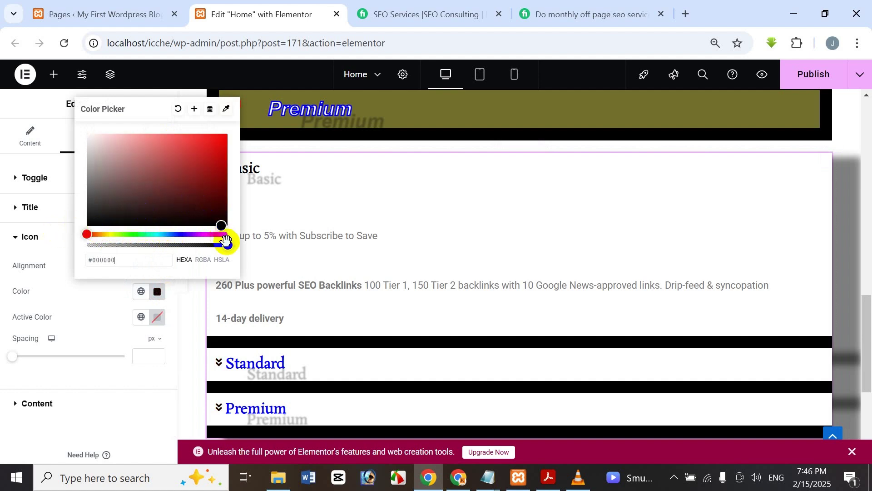
{"action": "left_click", "coordinate": [78, 410]}
- Expand and collapse the Basic item to check its icon colors, and view the color picker for the content text
{"action": "left_click", "coordinate": [219, 168]}
{"action": "left_click", "coordinate": [226, 171]}
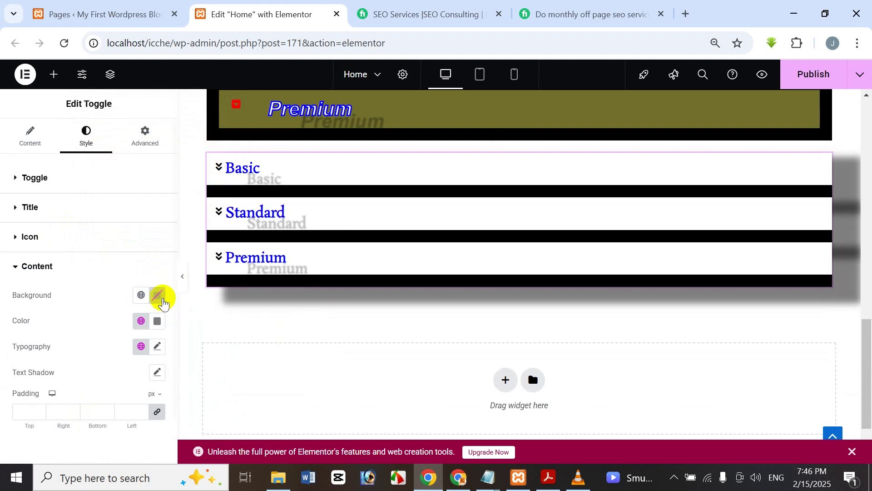
{"action": "left_click", "coordinate": [221, 169]}
{"action": "left_click", "coordinate": [222, 171]}
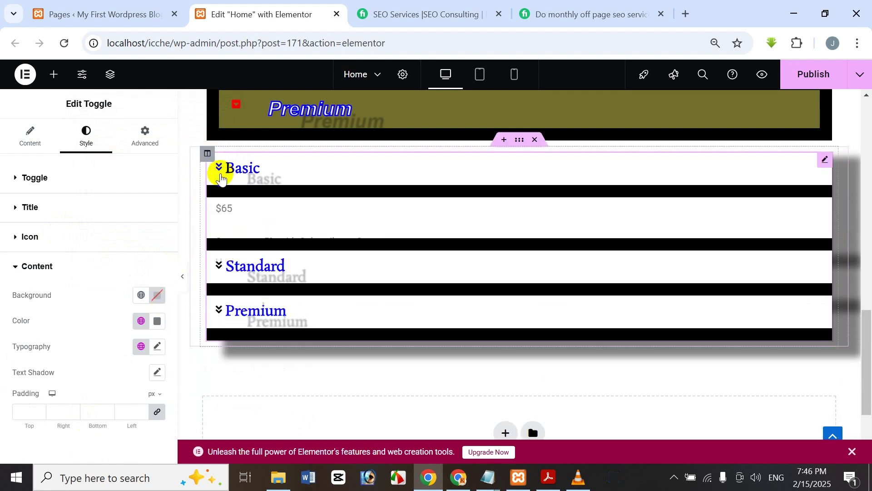
{"action": "left_click", "coordinate": [156, 322]}
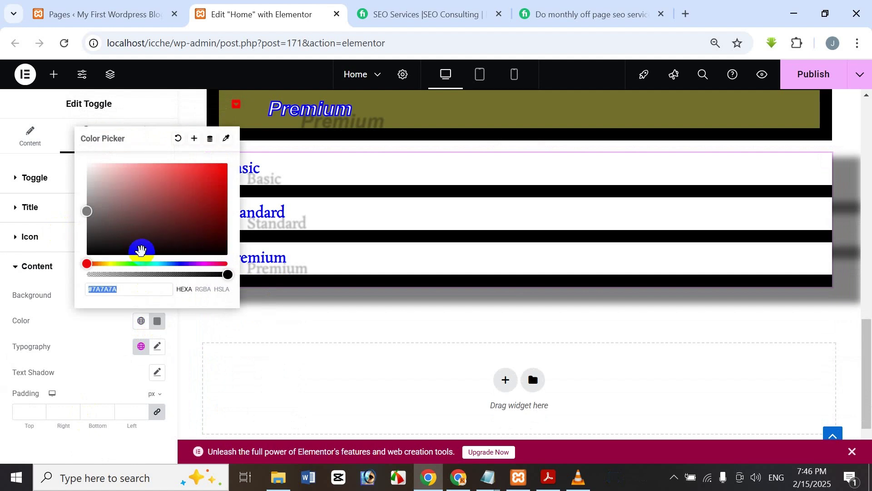
{"action": "left_click", "coordinate": [88, 326]}
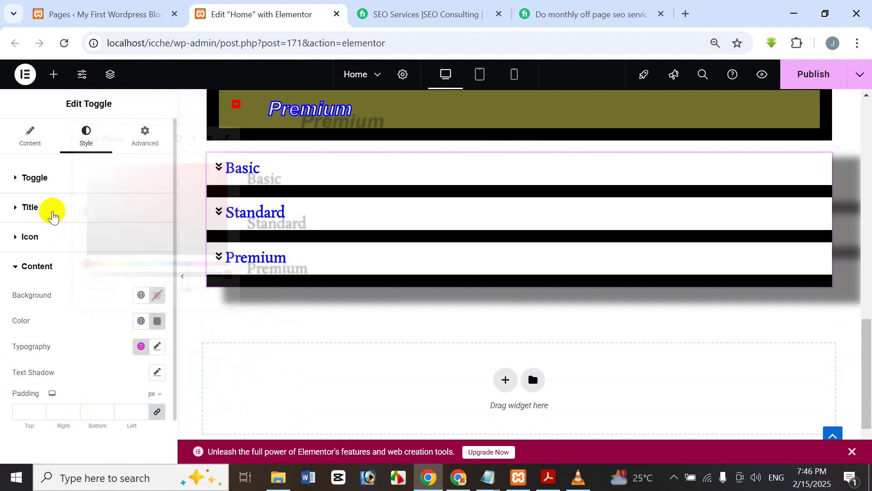
- Set the active color of the toggle icons to blue, #0800FF
{"action": "left_click", "coordinate": [47, 236]}
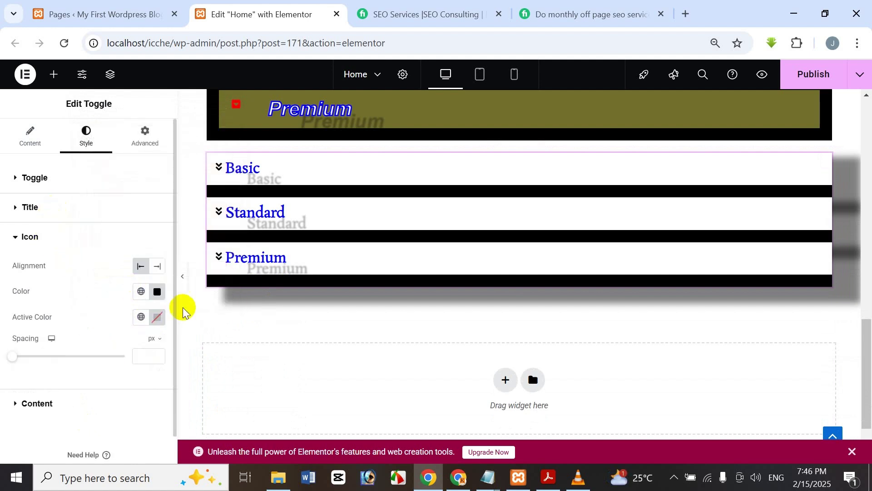
{"action": "left_click", "coordinate": [157, 317]}
{"action": "left_click", "coordinate": [154, 229]}
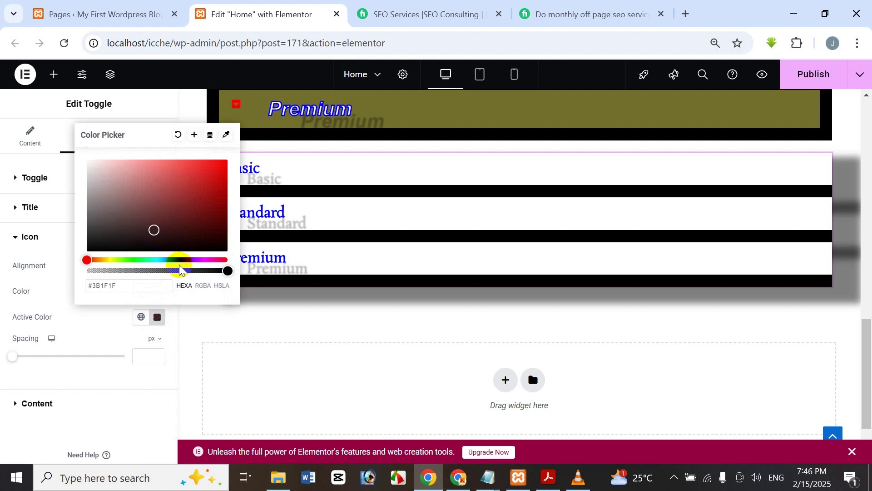
{"action": "left_click", "coordinate": [175, 259]}
{"action": "left_click_drag", "start_coordinate": [177, 237], "coordinate": [226, 136]}
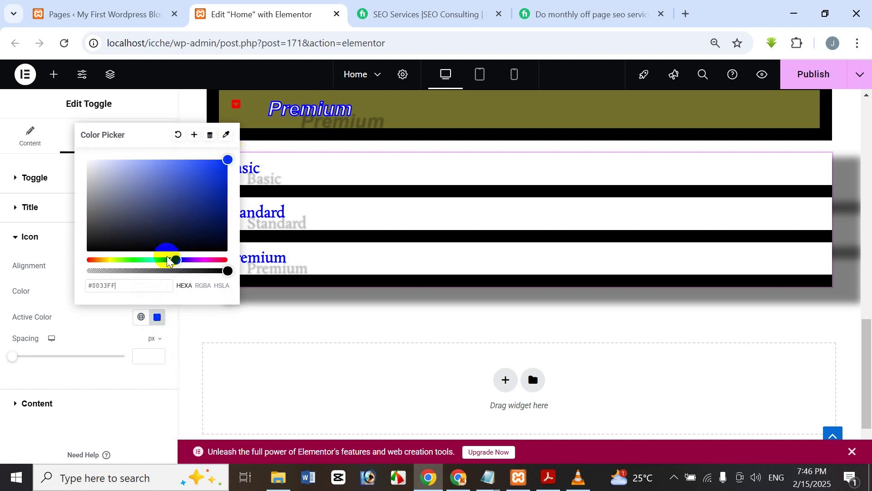
{"action": "left_click_drag", "start_coordinate": [176, 258], "coordinate": [181, 259]}
{"action": "left_click", "coordinate": [158, 404]}
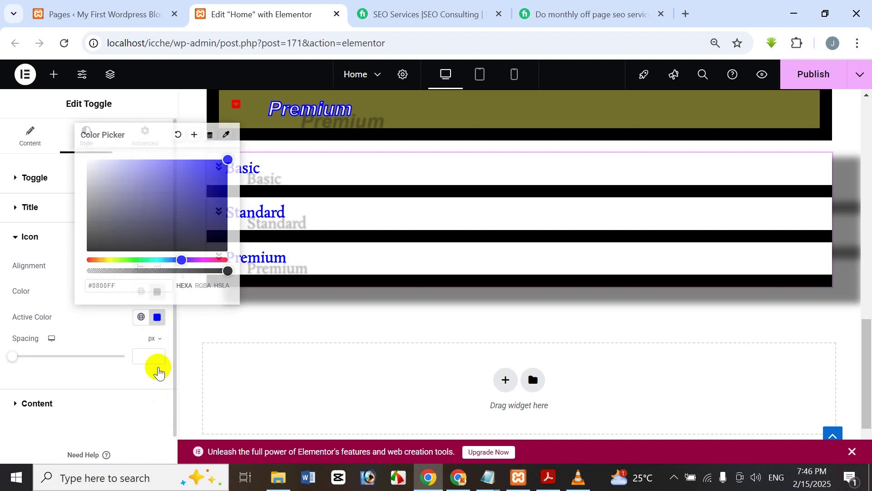
- Expand and collapse the Basic item to check the active icon color
{"action": "left_click", "coordinate": [222, 169]}
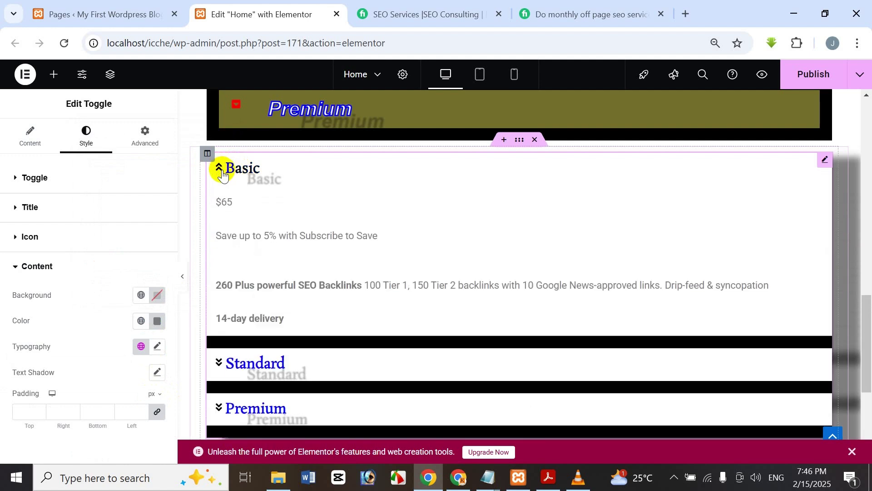
{"action": "left_click", "coordinate": [222, 181]}
{"action": "right_click", "coordinate": [69, 468]}
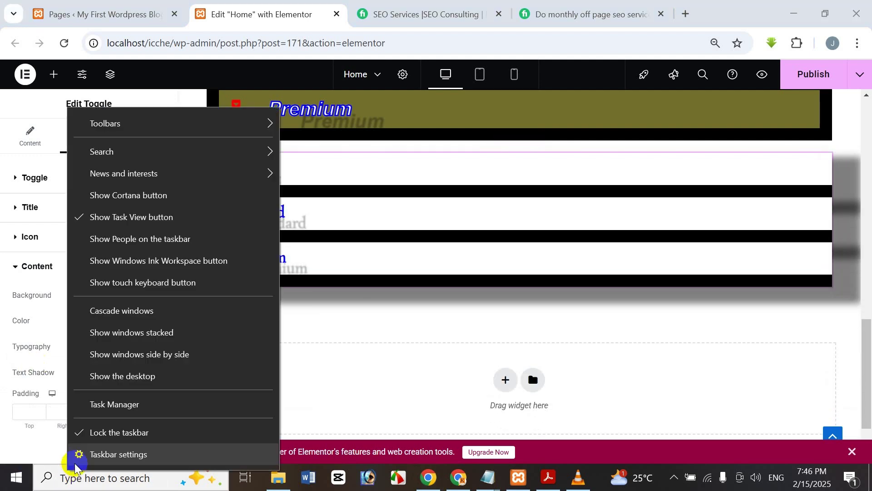
{"action": "left_click", "coordinate": [23, 449]}
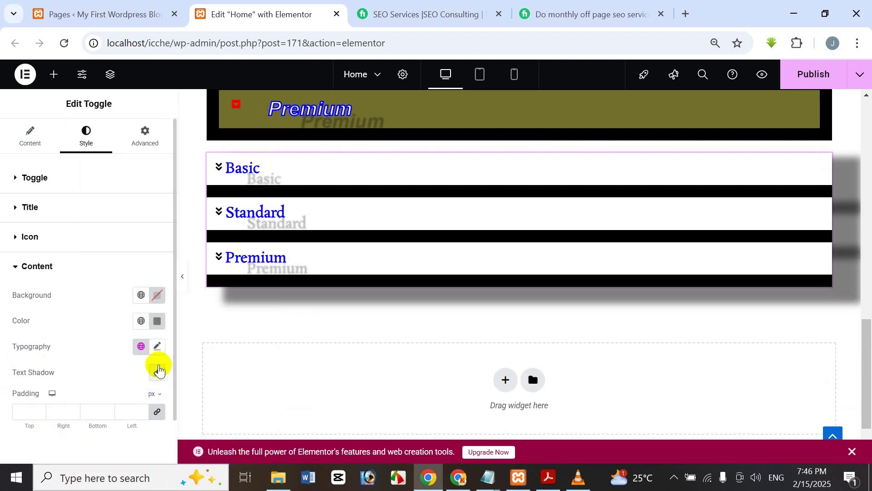
- Try a spacing of 14 px for the toggle icons and clear the value again
{"action": "left_click", "coordinate": [110, 235]}
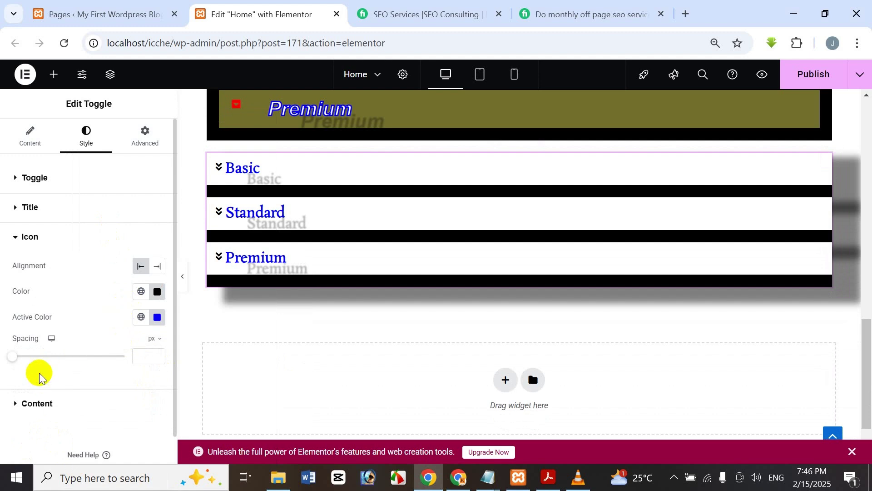
{"action": "mouse_move", "coordinate": [11, 357]}
{"action": "left_mouse_down"}
{"action": "mouse_move", "coordinate": [62, 356]}
{"action": "mouse_move", "coordinate": [28, 356]}
{"action": "left_mouse_up"}
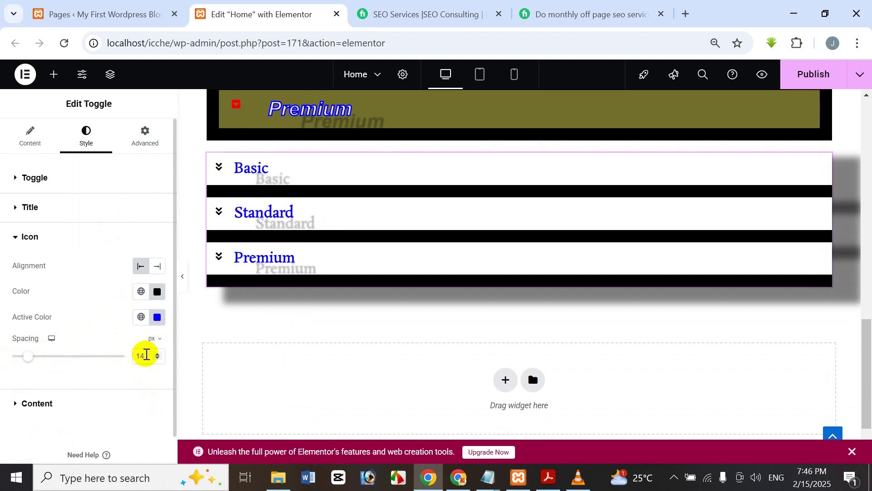
{"action": "key", "text": "BackSpace"}
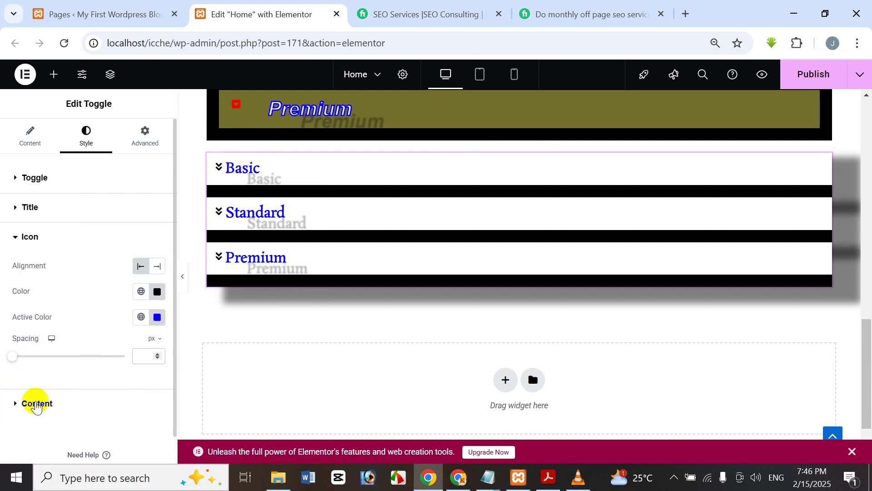
- Set the toggle content's background color to white, #FFFFFF, with the Basic item expanded as a preview
{"action": "left_click", "coordinate": [37, 403]}
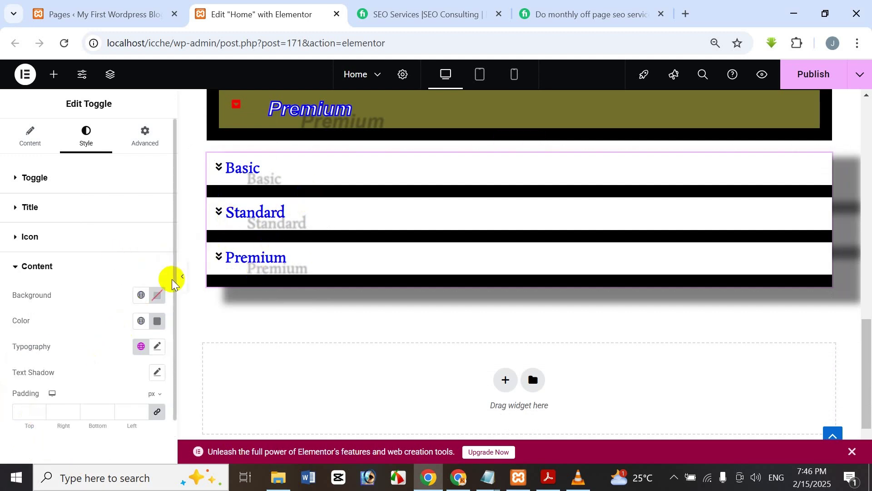
{"action": "left_click", "coordinate": [156, 296]}
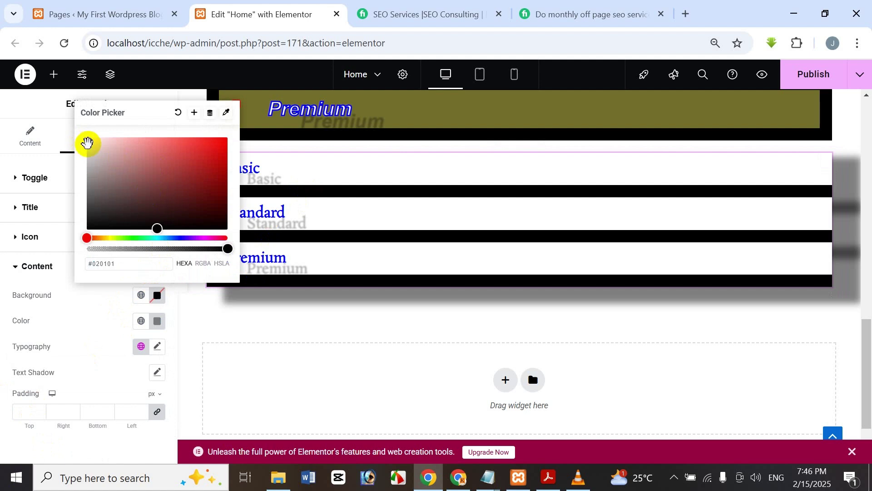
{"action": "left_click", "coordinate": [35, 108]}
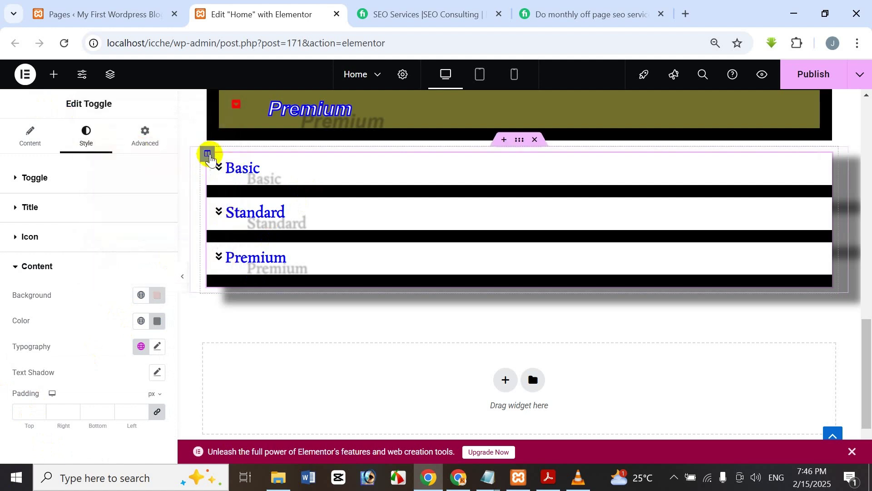
{"action": "left_click", "coordinate": [219, 172]}
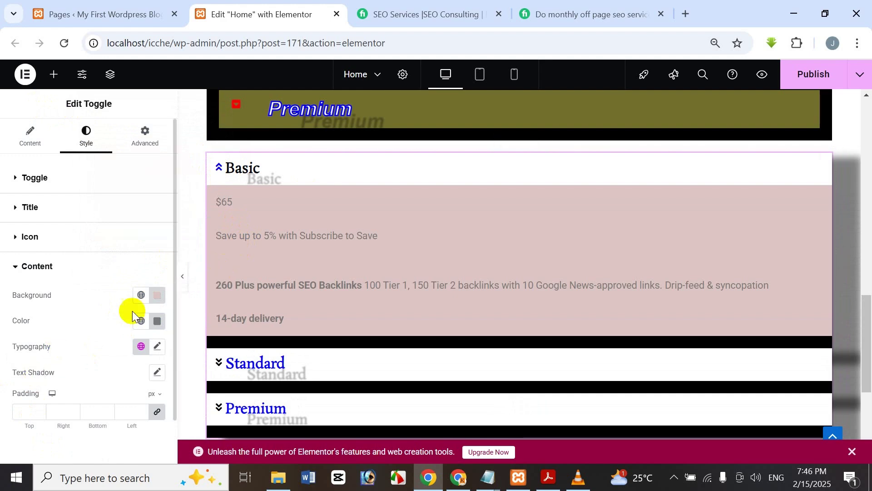
{"action": "left_click", "coordinate": [156, 301]}
{"action": "left_click_drag", "start_coordinate": [120, 200], "coordinate": [82, 135]}
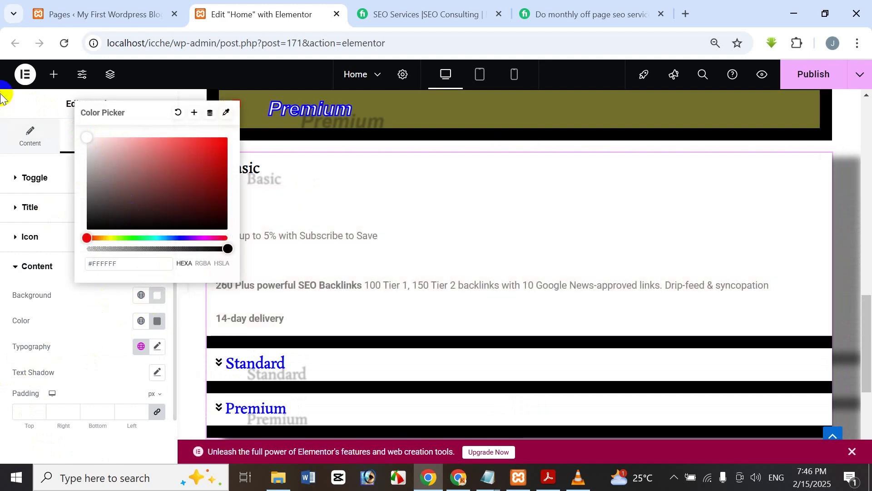
{"action": "left_click", "coordinate": [37, 98]}
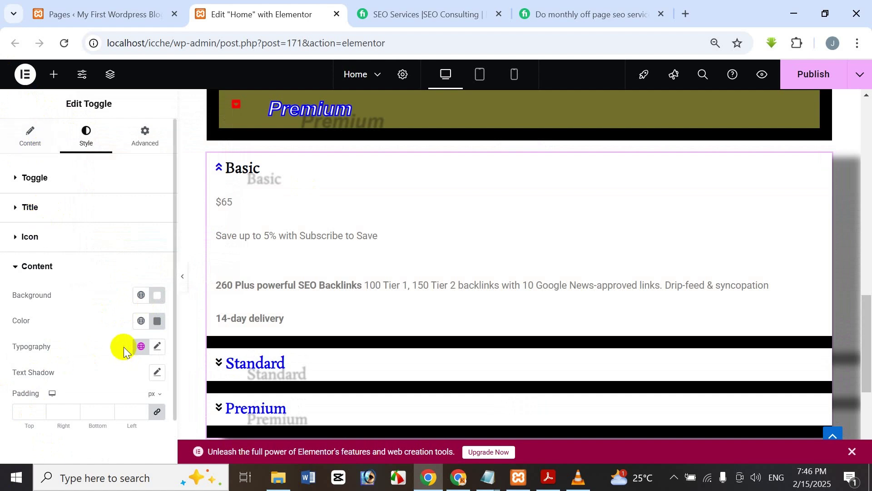
- Set the toggle content's text color to black, #000000
{"action": "left_click", "coordinate": [158, 321]}
{"action": "left_click_drag", "start_coordinate": [214, 214], "coordinate": [228, 256]}
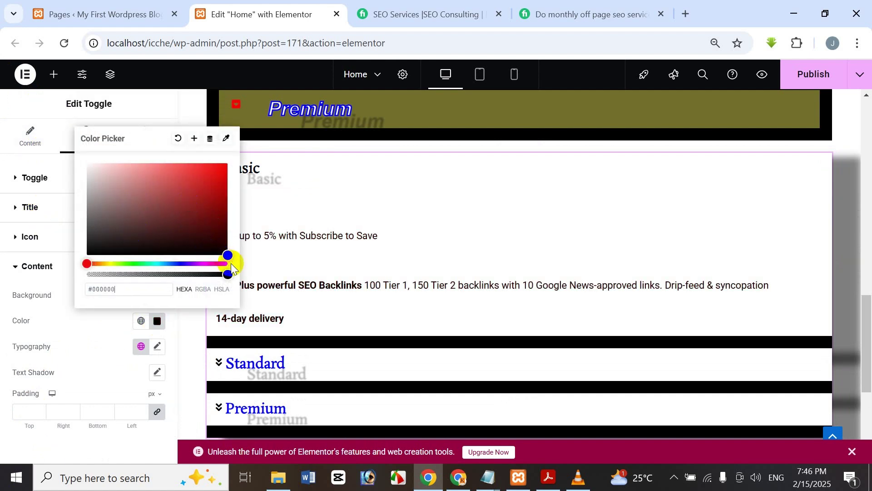
{"action": "left_click", "coordinate": [44, 98]}
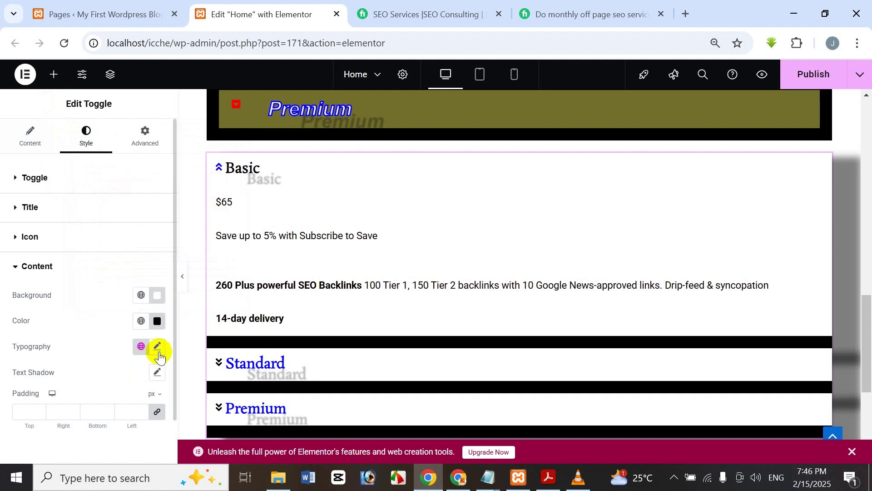
- Try the Rosarivo and Rubik Moonrocks font families on the toggle content text
{"action": "left_click", "coordinate": [159, 347]}
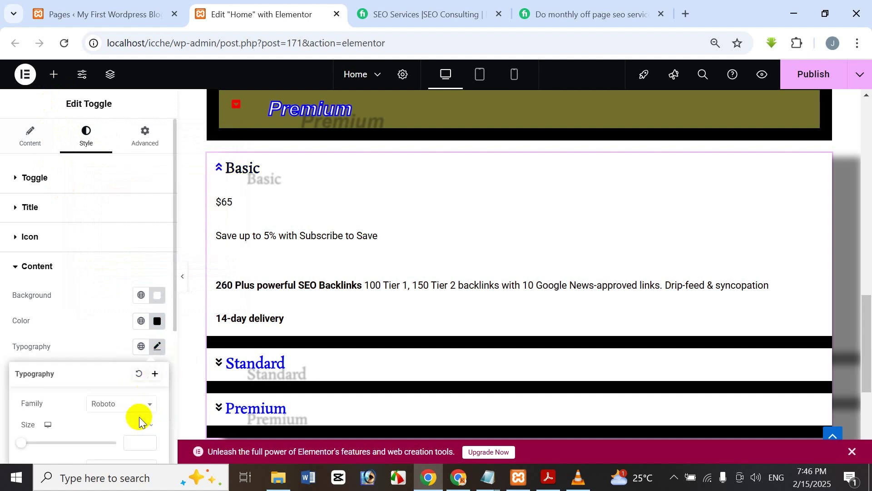
{"action": "scroll", "coordinate": [131, 363], "scroll_direction": "down", "scroll_amount": 3}
{"action": "left_click", "coordinate": [119, 267]}
{"action": "scroll", "coordinate": [117, 379], "scroll_direction": "down", "scroll_amount": 3}
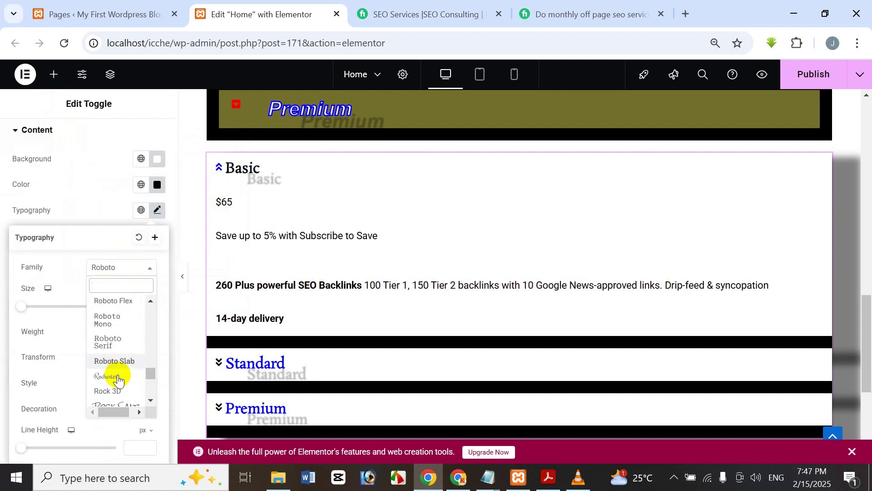
{"action": "left_click", "coordinate": [118, 377]}
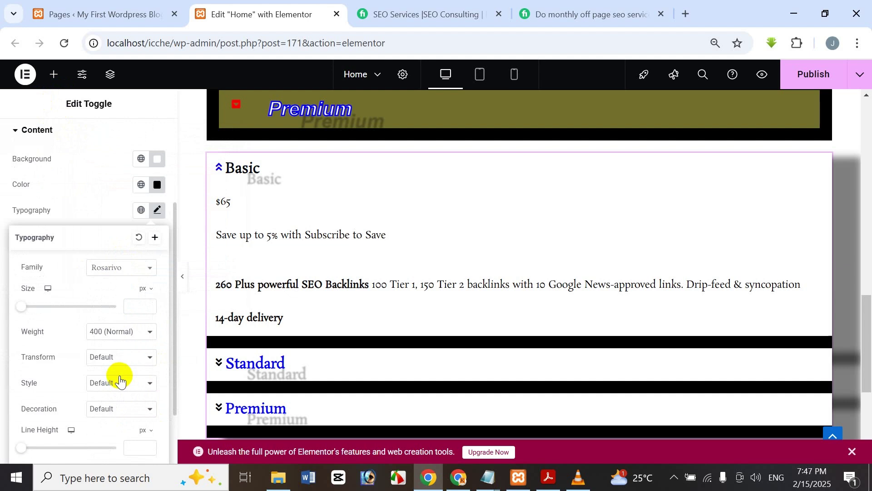
{"action": "left_click", "coordinate": [146, 266]}
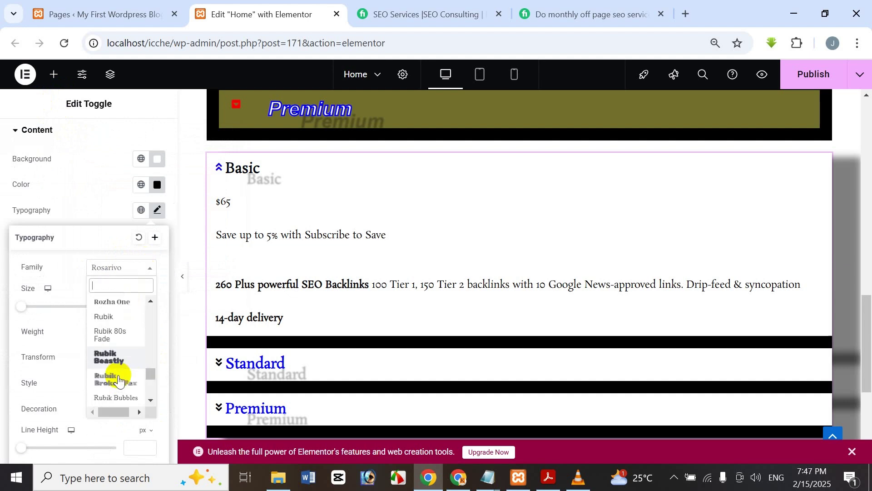
{"action": "scroll", "coordinate": [118, 379], "scroll_direction": "down", "scroll_amount": 5}
{"action": "left_click", "coordinate": [118, 380]}
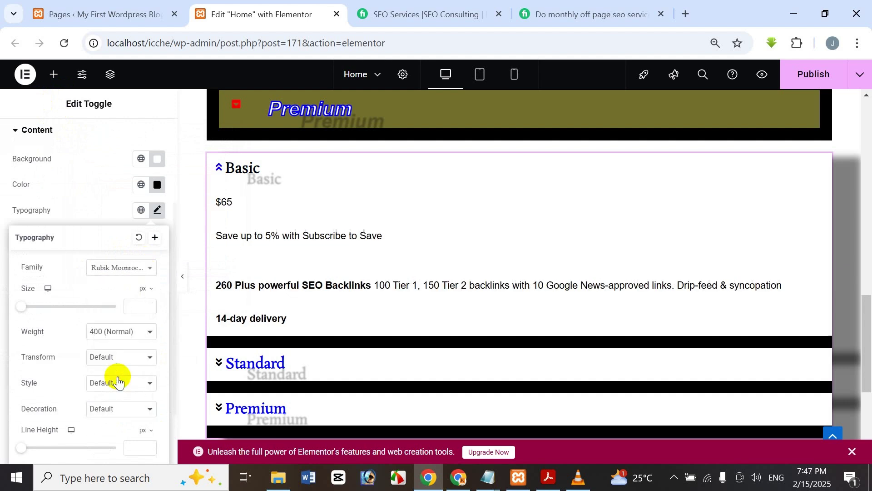
- Set the content text's font family to Saira Semi Condensed
{"action": "left_click", "coordinate": [148, 268]}
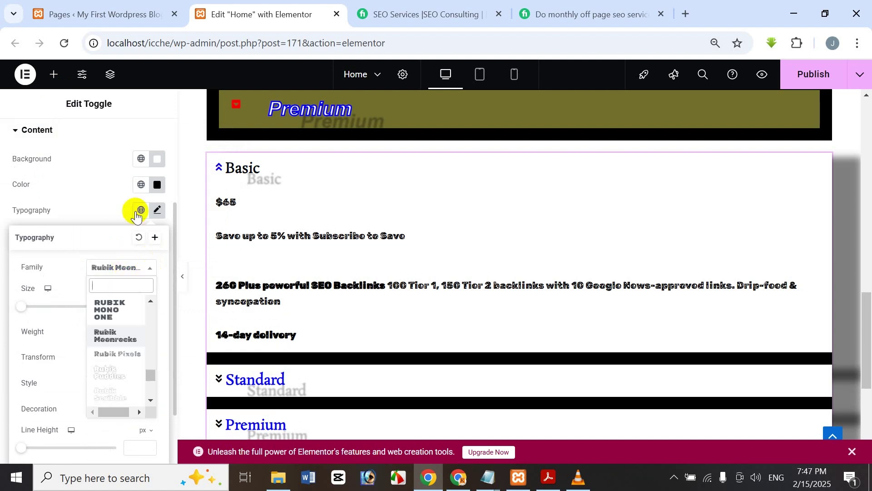
{"action": "scroll", "coordinate": [117, 364], "scroll_direction": "down", "scroll_amount": 5}
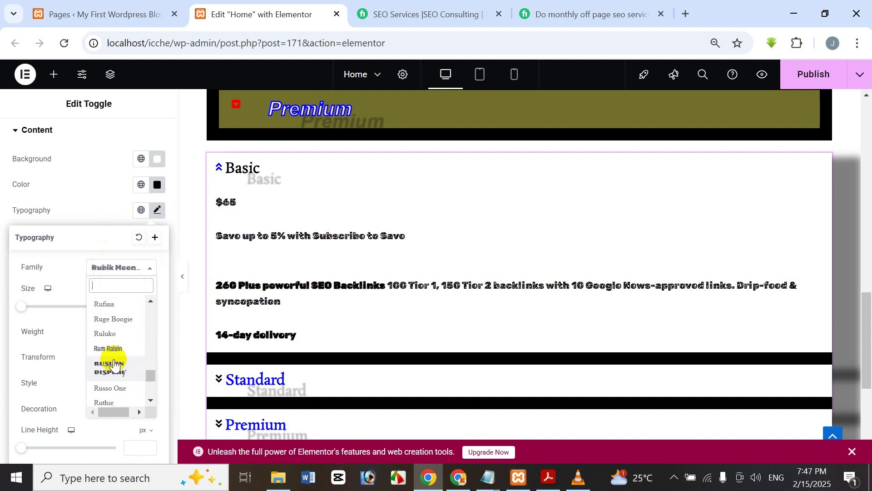
{"action": "scroll", "coordinate": [118, 362], "scroll_direction": "down", "scroll_amount": 5}
{"action": "left_click", "coordinate": [119, 361]}
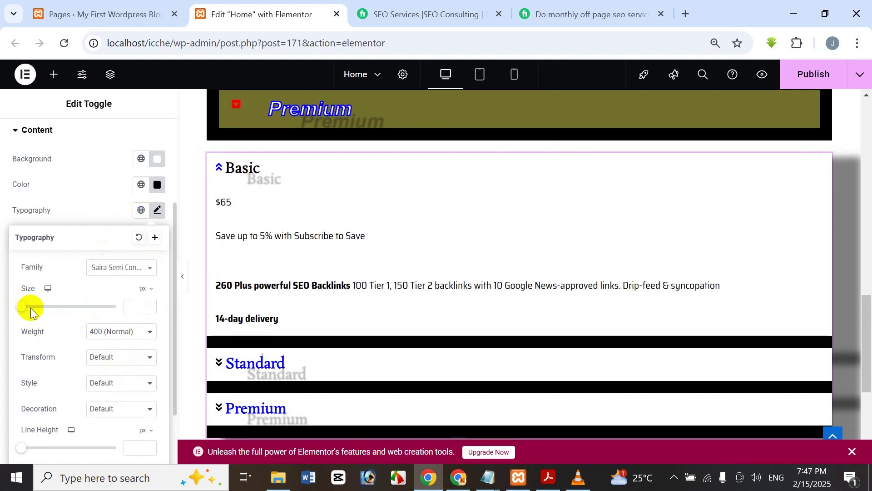
- Set the content text's size to 21 px and its weight to 800 (Extra Bold)
{"action": "mouse_move", "coordinate": [27, 308]}
{"action": "left_mouse_down"}
{"action": "mouse_move", "coordinate": [80, 307]}
{"action": "mouse_move", "coordinate": [2, 310]}
{"action": "mouse_move", "coordinate": [31, 306]}
{"action": "left_mouse_up"}
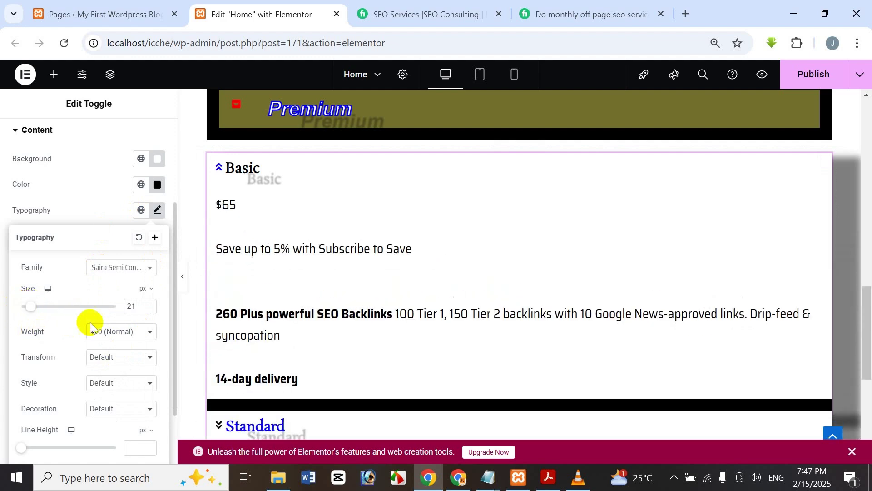
{"action": "left_click", "coordinate": [130, 331]}
{"action": "left_click", "coordinate": [129, 249]}
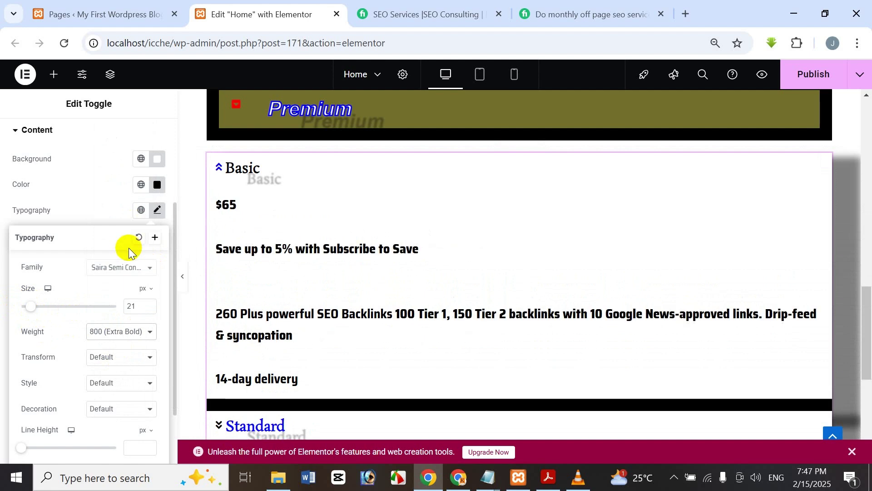
- View the available Transform, Style and Decoration options for the content text
{"action": "left_click", "coordinate": [117, 356]}
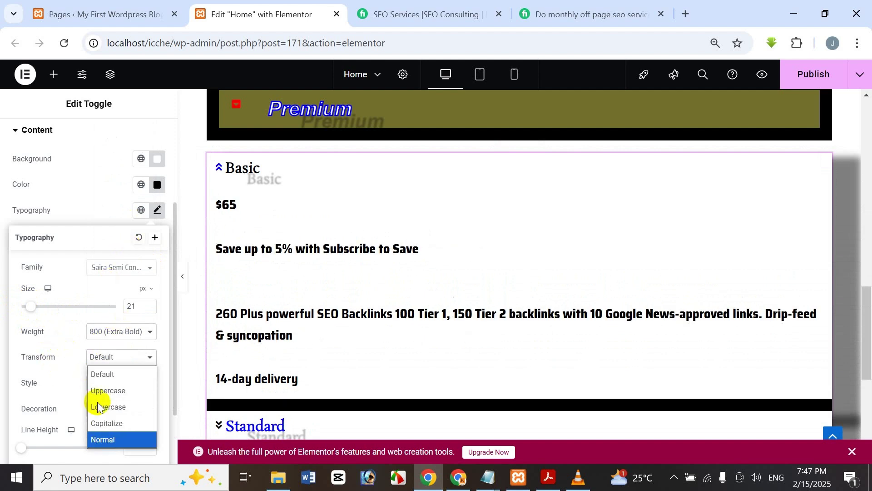
{"action": "left_click", "coordinate": [69, 371]}
{"action": "left_click", "coordinate": [89, 385]}
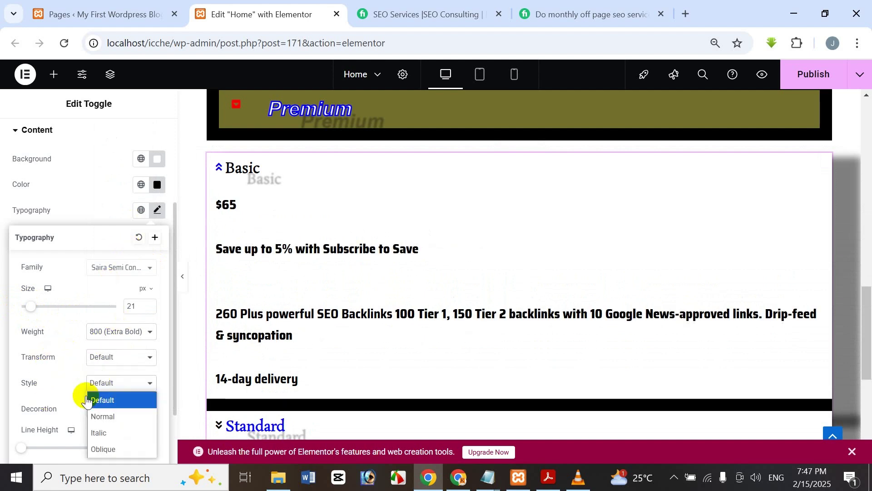
{"action": "left_click", "coordinate": [72, 386]}
{"action": "left_click", "coordinate": [108, 415]}
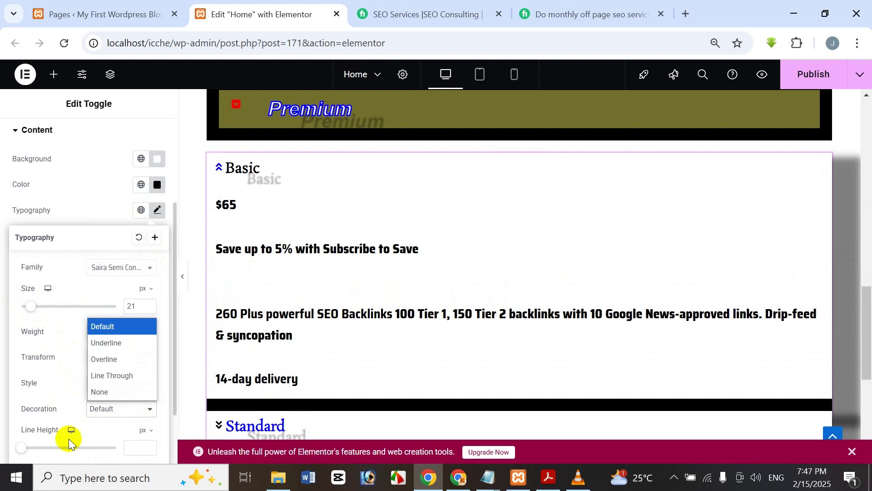
{"action": "left_click", "coordinate": [79, 347]}
- Try a line height of 88 px and a letter spacing of -5 px on the content text, clearing each value again
{"action": "scroll", "coordinate": [87, 351], "scroll_direction": "down", "scroll_amount": 2}
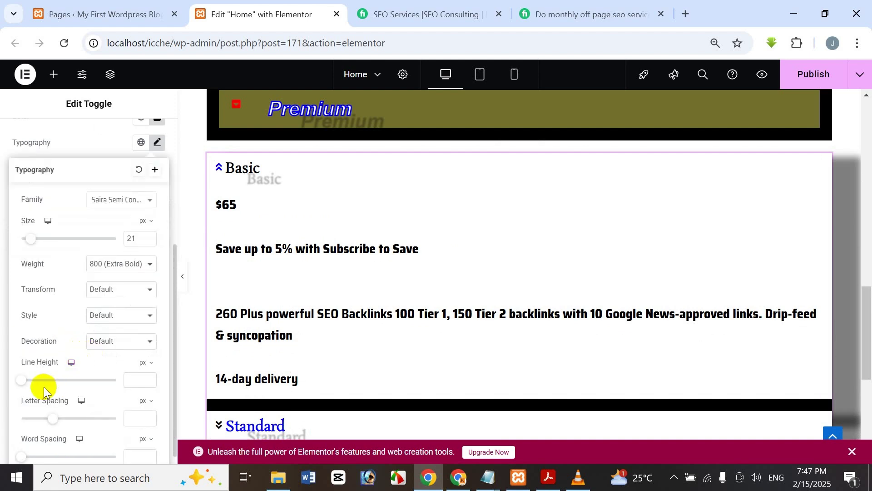
{"action": "left_click_drag", "start_coordinate": [29, 381], "coordinate": [105, 380]}
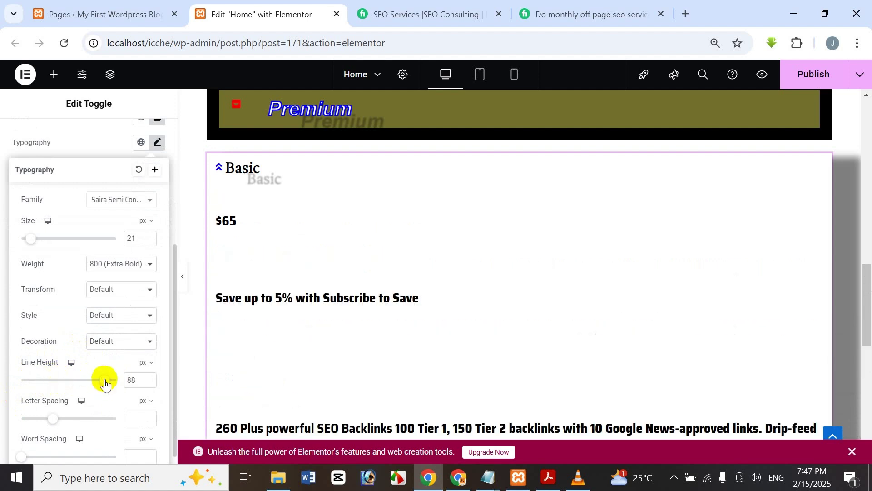
{"action": "double_click", "coordinate": [138, 380]}
{"action": "key", "text": "BackSpace"}
{"action": "left_click_drag", "start_coordinate": [53, 418], "coordinate": [1, 410]}
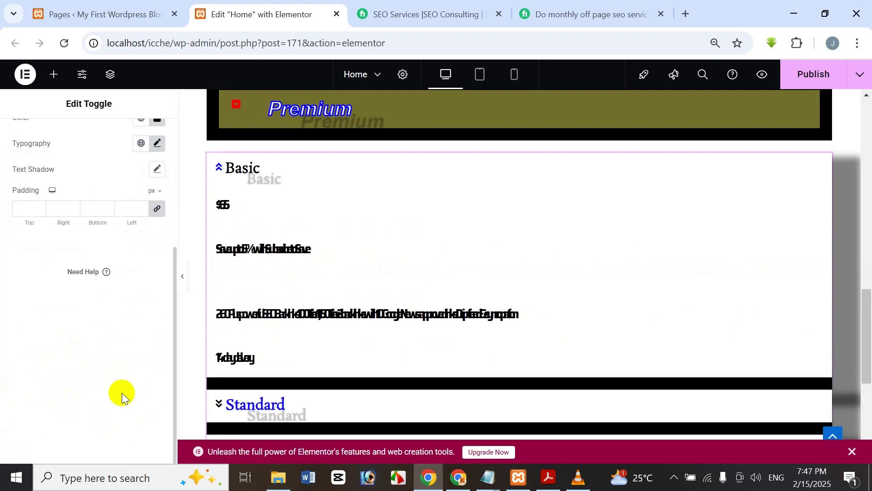
{"action": "left_click", "coordinate": [159, 150]}
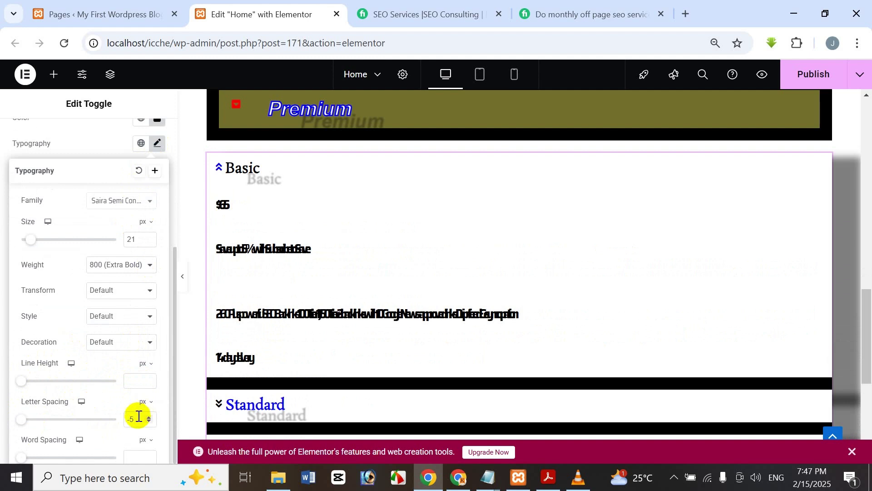
{"action": "left_click_drag", "start_coordinate": [139, 417], "coordinate": [105, 417]}
{"action": "key", "text": "BackSpace"}
- Set the content text's word spacing to 0 px and close its typography settings
{"action": "scroll", "coordinate": [50, 426], "scroll_direction": "down", "scroll_amount": 1}
{"action": "left_click_drag", "start_coordinate": [21, 447], "coordinate": [1, 468]}
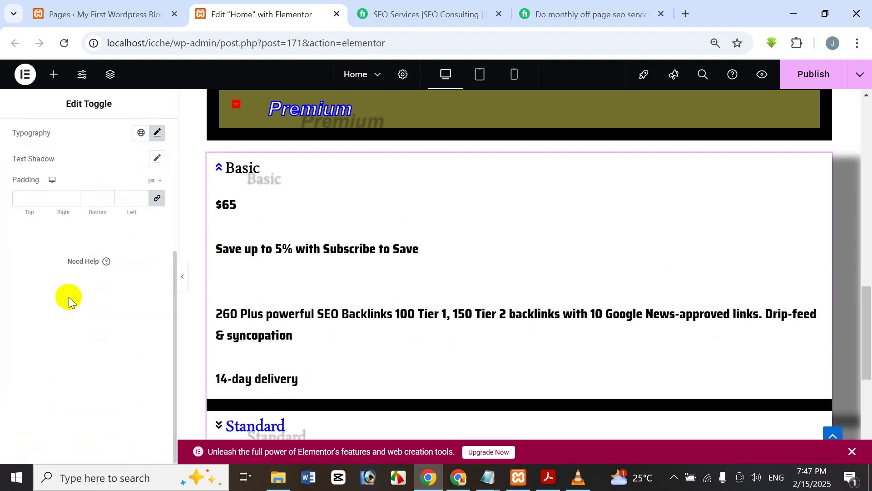
{"action": "left_click", "coordinate": [157, 133]}
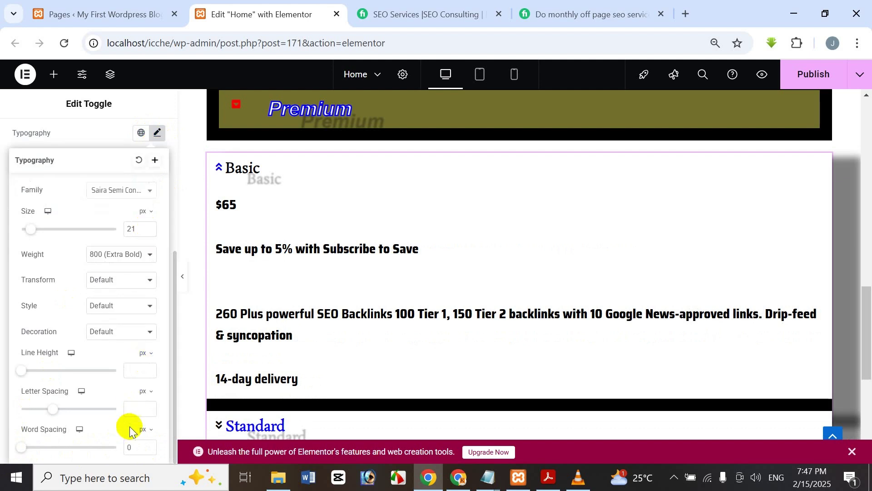
{"action": "left_click", "coordinate": [121, 129]}
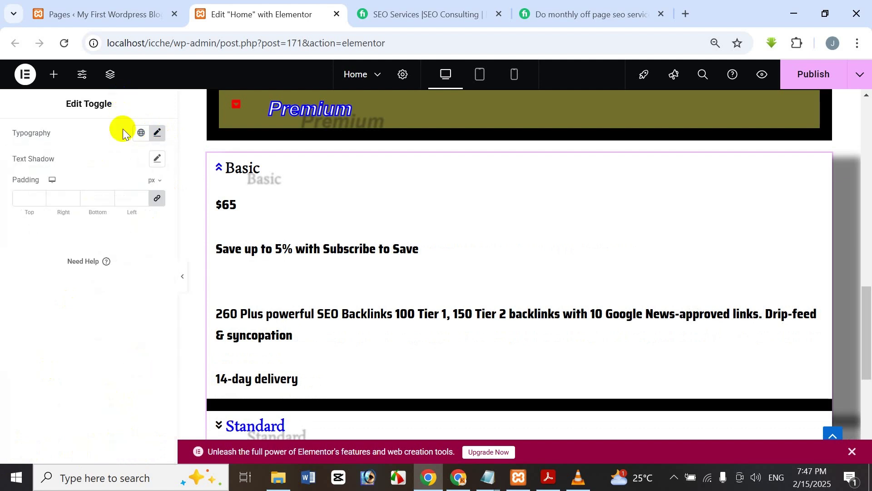
- Give the content text a shadow with blur 5, horizontal offset 43 and vertical offset 28
{"action": "left_click", "coordinate": [156, 157]}
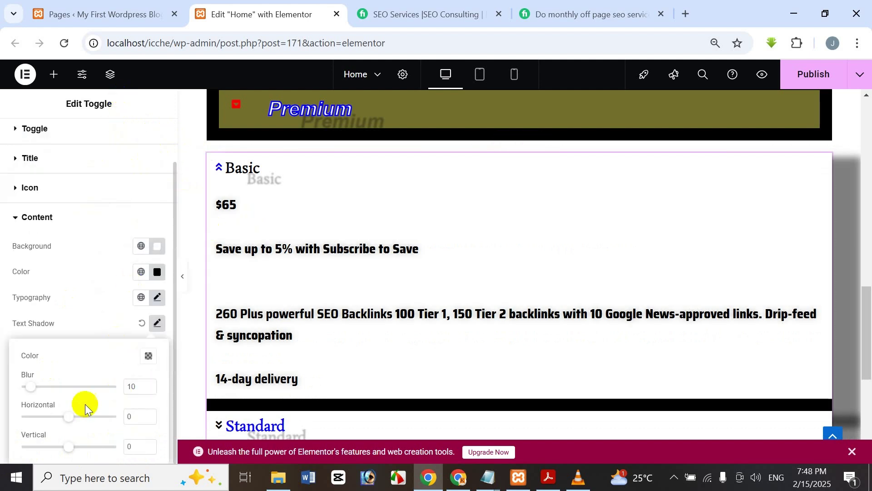
{"action": "scroll", "coordinate": [302, 302], "scroll_direction": "down", "scroll_amount": 2}
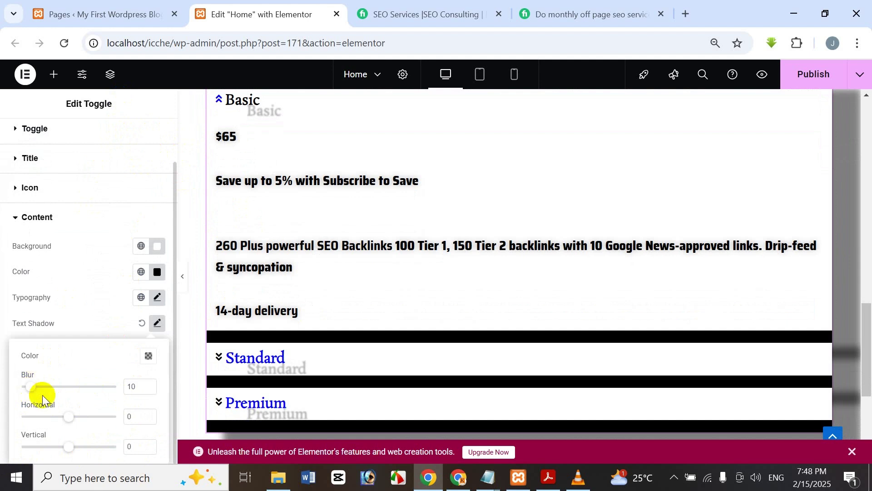
{"action": "left_click_drag", "start_coordinate": [71, 418], "coordinate": [89, 416]}
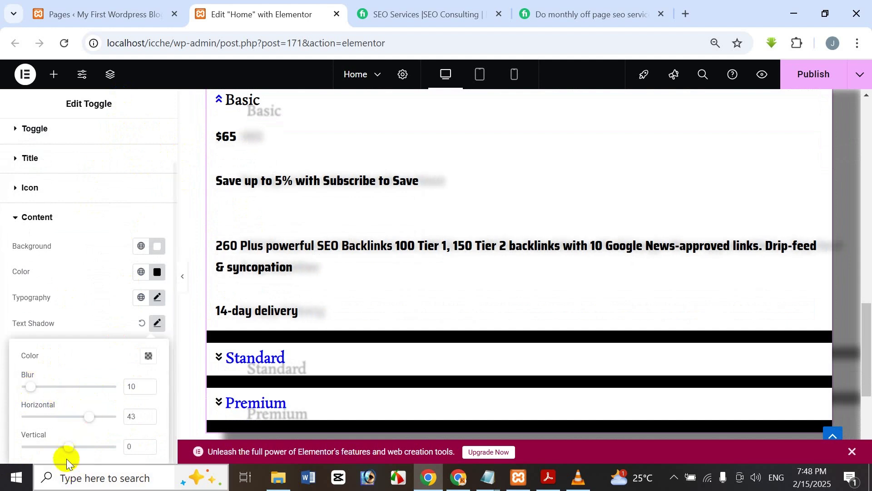
{"action": "left_click_drag", "start_coordinate": [68, 450], "coordinate": [82, 447]}
{"action": "left_click_drag", "start_coordinate": [138, 385], "coordinate": [94, 388]}
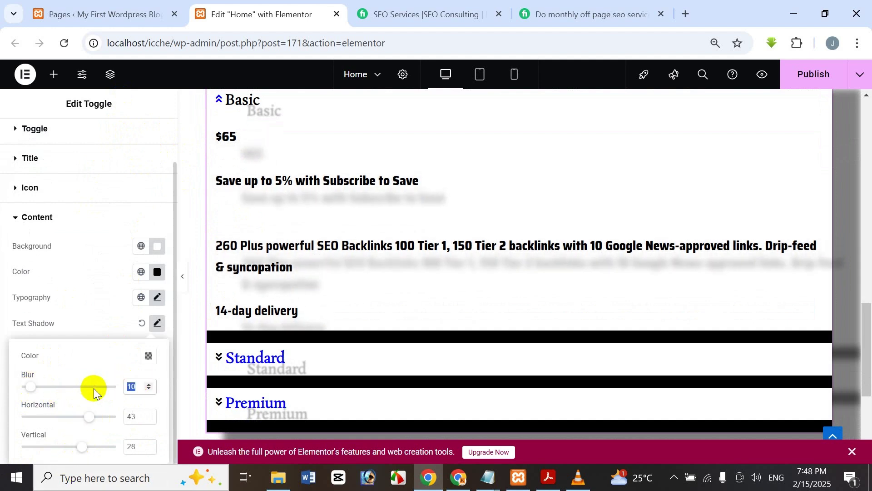
{"action": "type", "text": "5"}
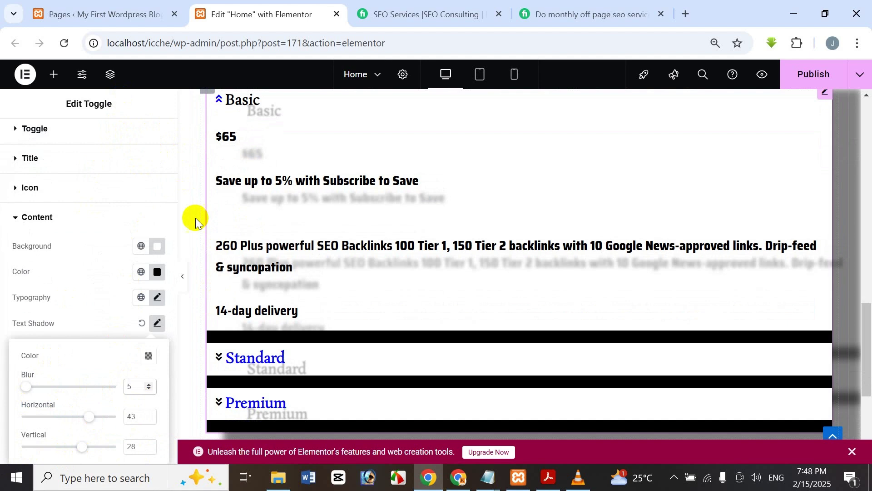
{"action": "left_click", "coordinate": [159, 112]}
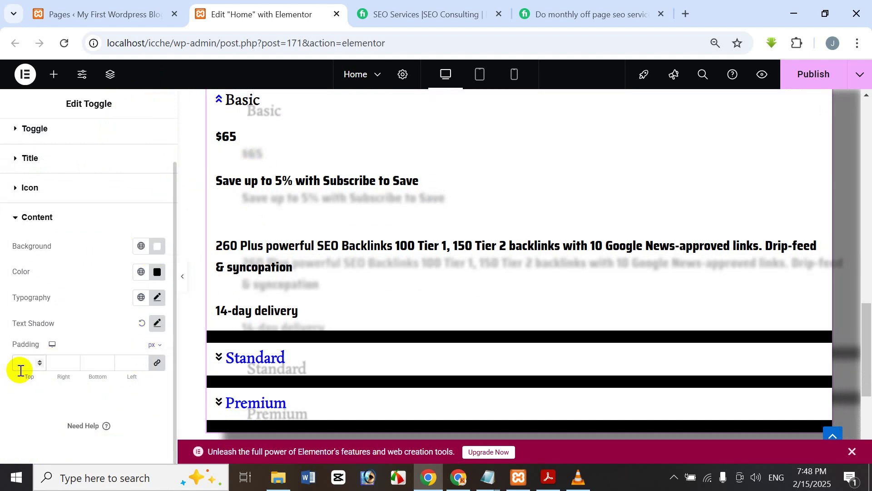
- Try content padding of 50 px and 90 px on all sides, clear each value again, and collapse the Content style section
{"action": "type", "text": "50"}
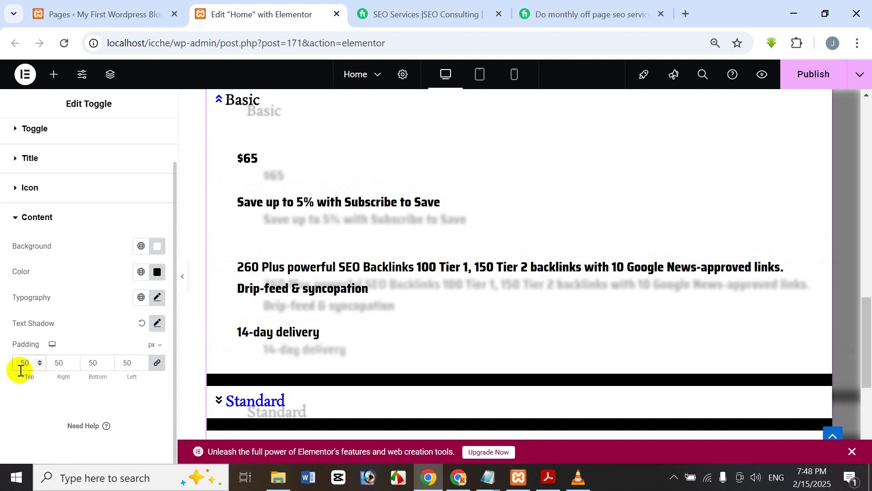
{"action": "key", "text": "BackSpace"}
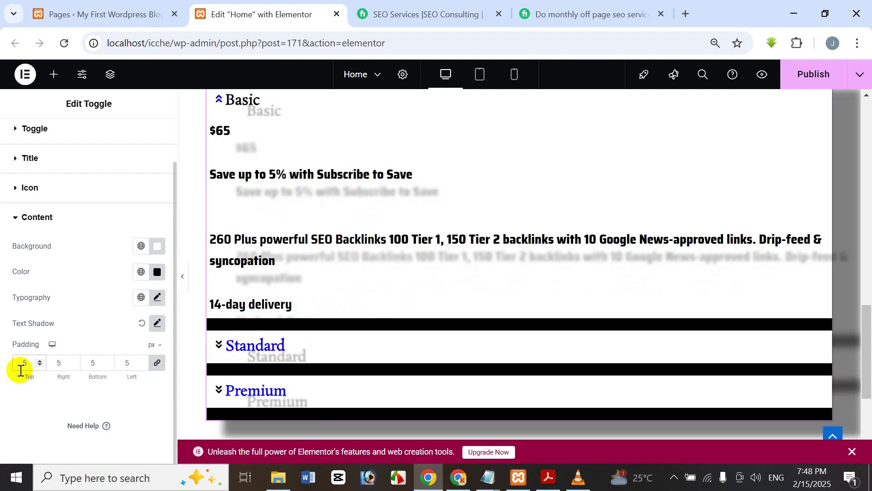
{"action": "key", "text": "BackSpace"}
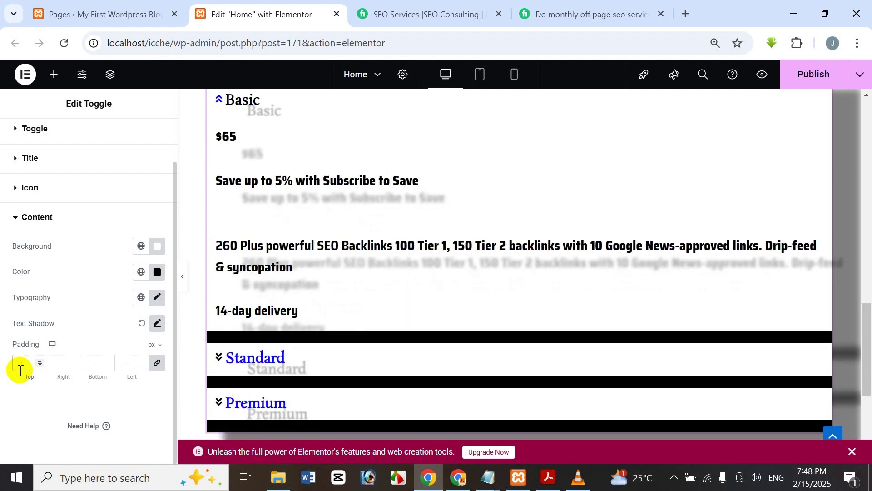
{"action": "type", "text": "90"}
{"action": "key", "text": "BackSpace"}
{"action": "key", "text": "BackSpace"}
{"action": "left_click", "coordinate": [70, 221]}
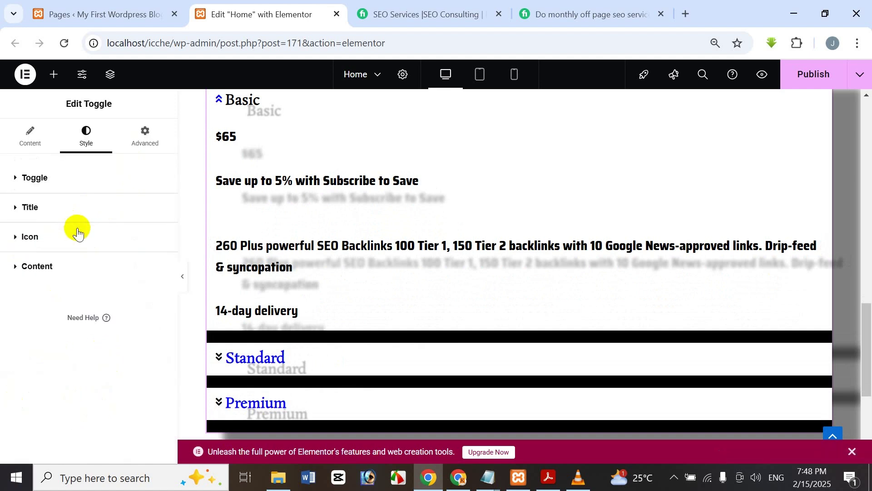
- Return to the toggle's content settings, publish the Home page and open its live view
{"action": "left_click", "coordinate": [48, 150]}
{"action": "scroll", "coordinate": [403, 195], "scroll_direction": "up", "scroll_amount": 5}
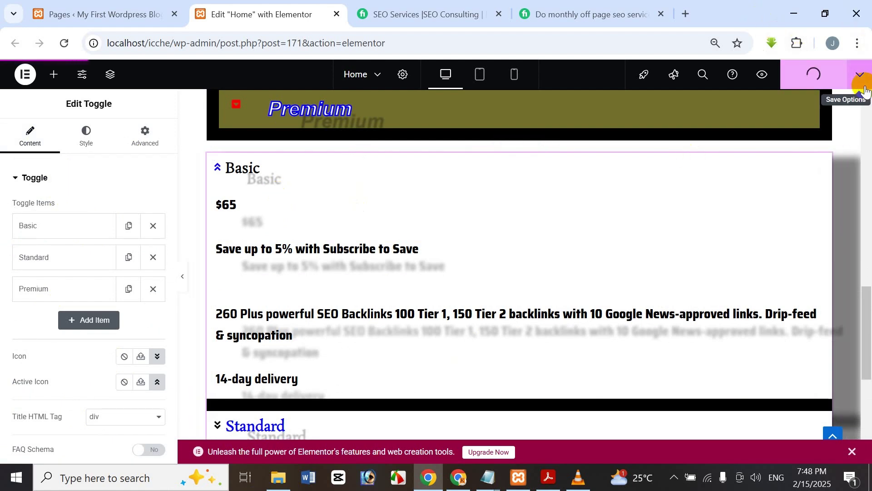
{"action": "left_click", "coordinate": [859, 73]}
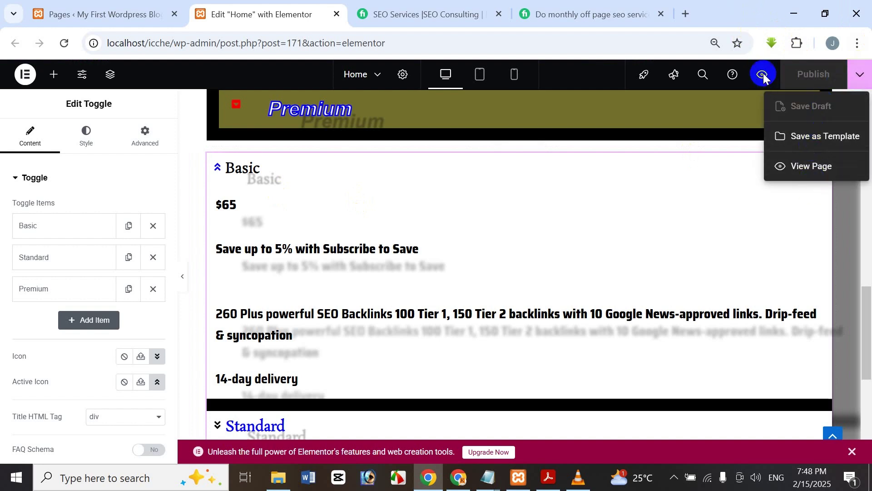
{"action": "left_click", "coordinate": [779, 153]}
{"action": "left_click", "coordinate": [861, 80]}
{"action": "left_click", "coordinate": [818, 164]}
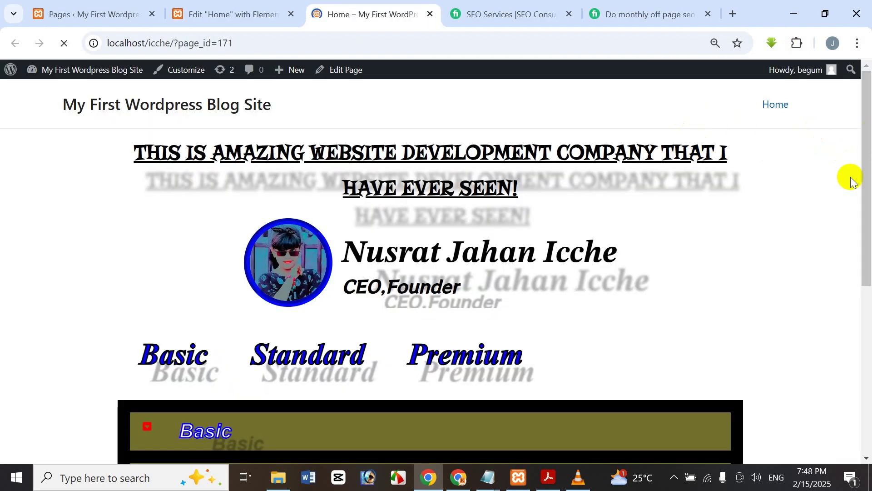
- Test the Toggle widget on the live page by expanding and collapsing its Basic and Standard items
{"action": "scroll", "coordinate": [867, 336], "scroll_direction": "down", "scroll_amount": 5}
{"action": "scroll", "coordinate": [865, 363], "scroll_direction": "down", "scroll_amount": 7}
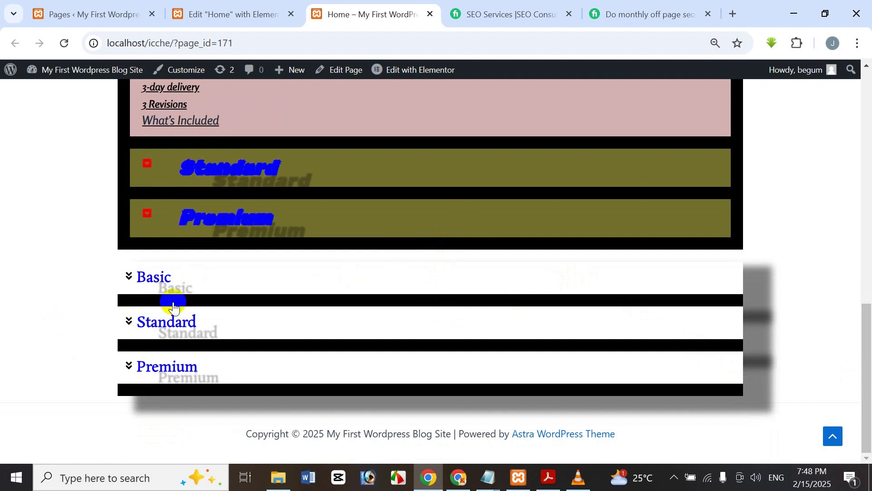
{"action": "left_click", "coordinate": [131, 291]}
{"action": "scroll", "coordinate": [129, 303], "scroll_direction": "down", "scroll_amount": 3}
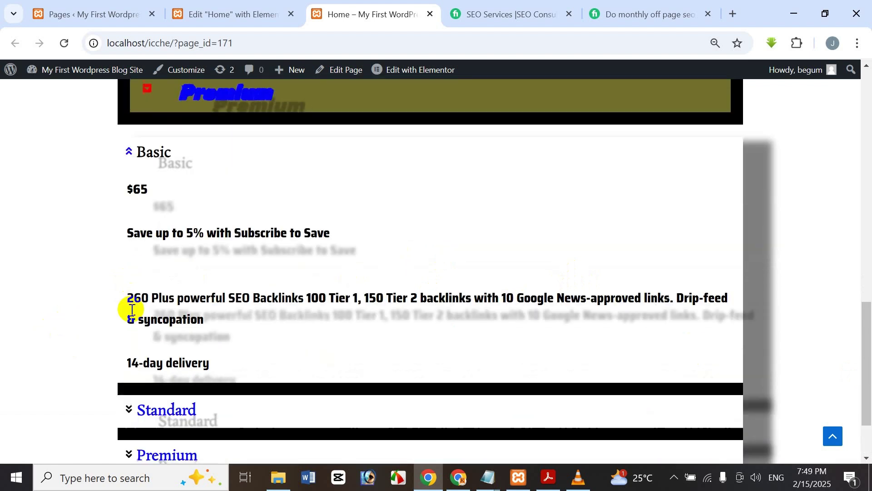
{"action": "left_click", "coordinate": [164, 396]}
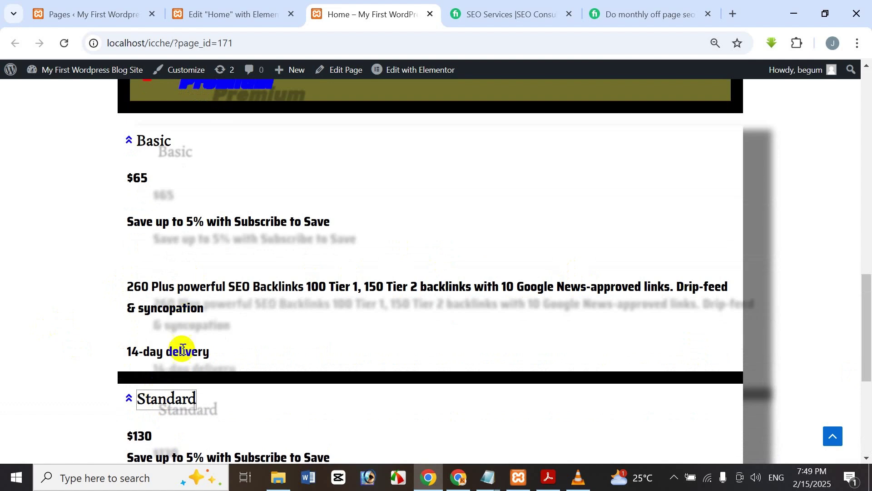
{"action": "scroll", "coordinate": [182, 390], "scroll_direction": "down", "scroll_amount": 1}
{"action": "left_click", "coordinate": [187, 326]}
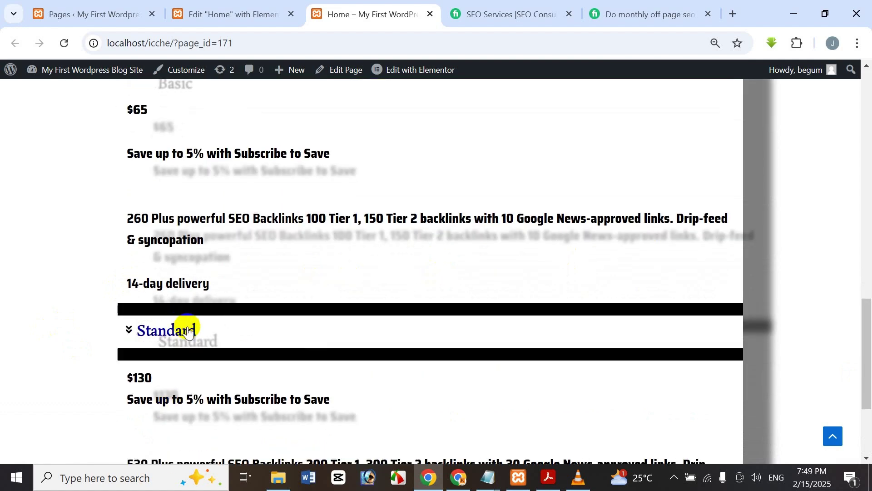
{"action": "scroll", "coordinate": [182, 314], "scroll_direction": "up", "scroll_amount": 2}
{"action": "left_click", "coordinate": [145, 202]}
- Review the accordion and collapsed toggle sections on the live page, and switch to the tutorial title PDF in Acrobat
{"action": "scroll", "coordinate": [66, 236], "scroll_direction": "up", "scroll_amount": 4}
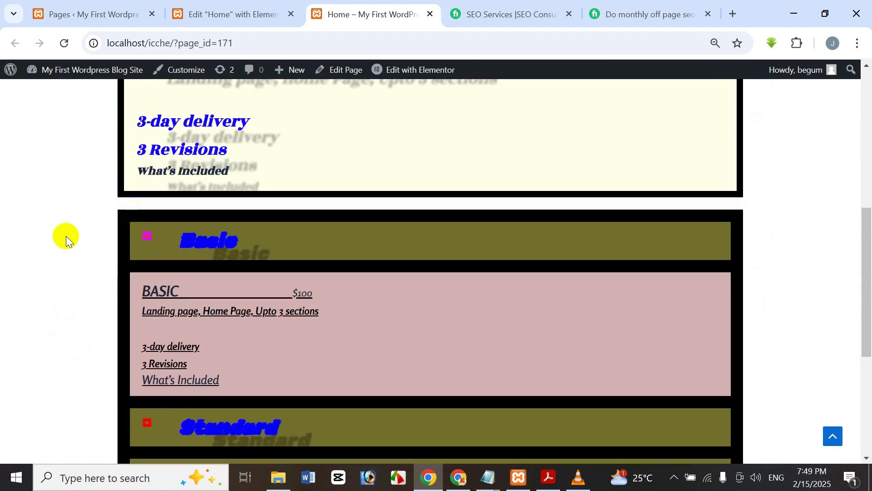
{"action": "scroll", "coordinate": [55, 226], "scroll_direction": "down", "scroll_amount": 3}
{"action": "scroll", "coordinate": [9, 332], "scroll_direction": "up", "scroll_amount": 4}
{"action": "scroll", "coordinate": [6, 337], "scroll_direction": "down", "scroll_amount": 5}
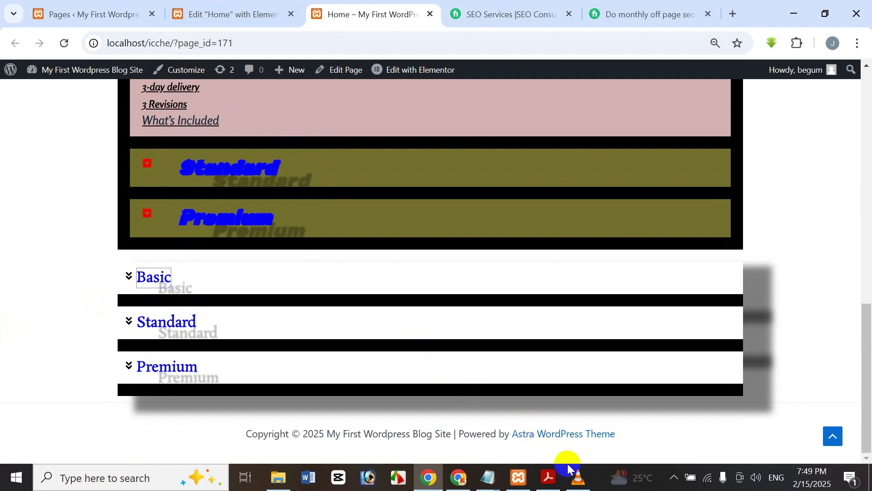
{"action": "left_click", "coordinate": [549, 472]}
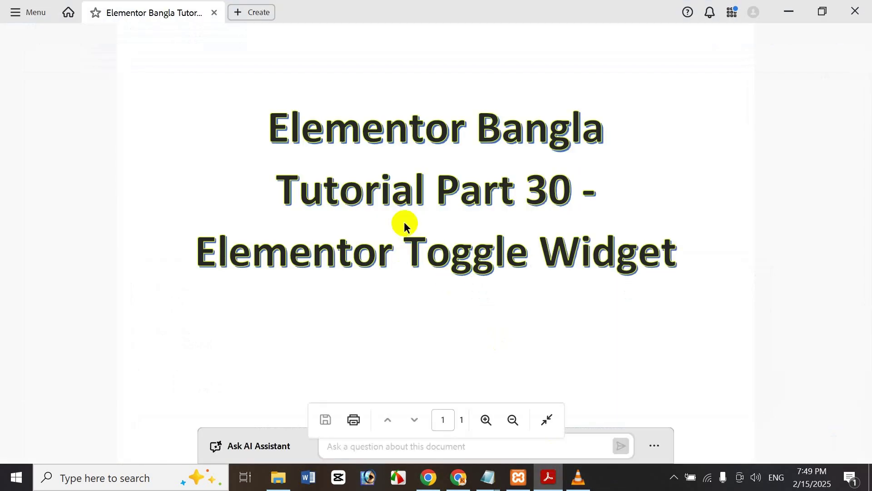